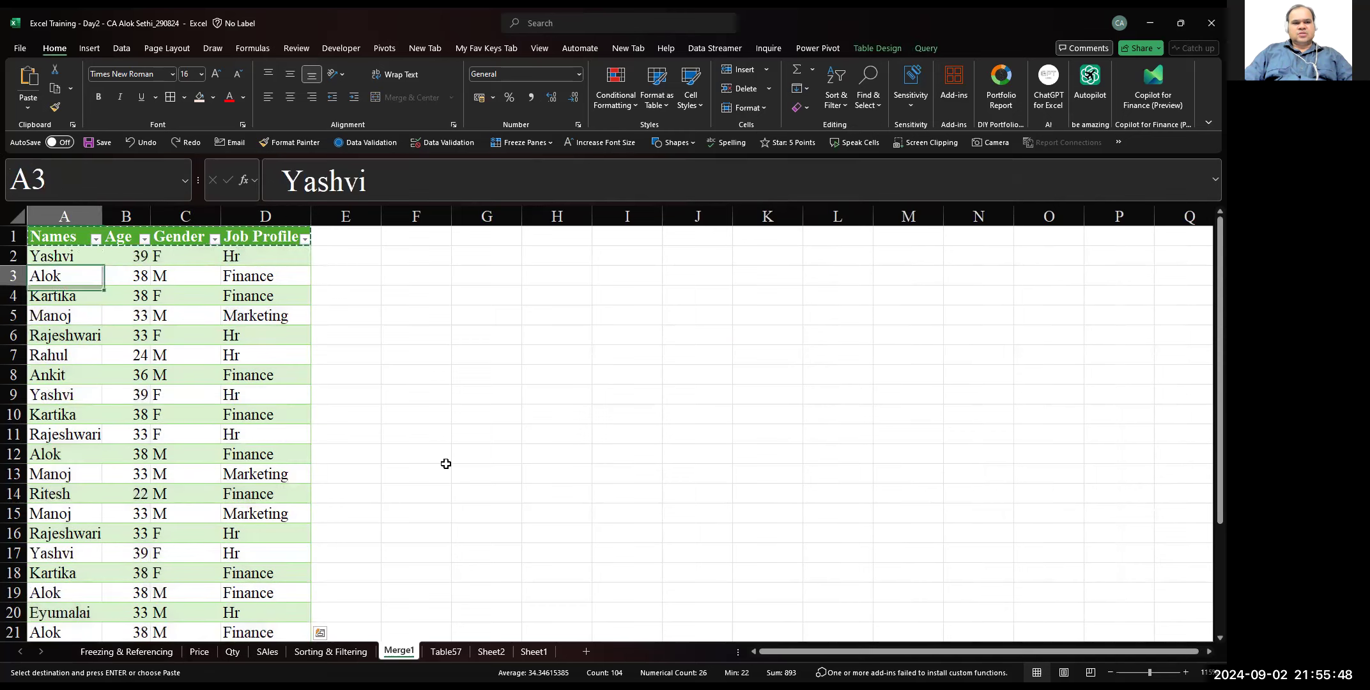
# Paste the copied table header row into H1:K1
pyautogui.press('Right')
pyautogui.press('Right')
pyautogui.press('Right')
pyautogui.press('Right')
pyautogui.press('Right')
pyautogui.press('Right')
pyautogui.press('Right')
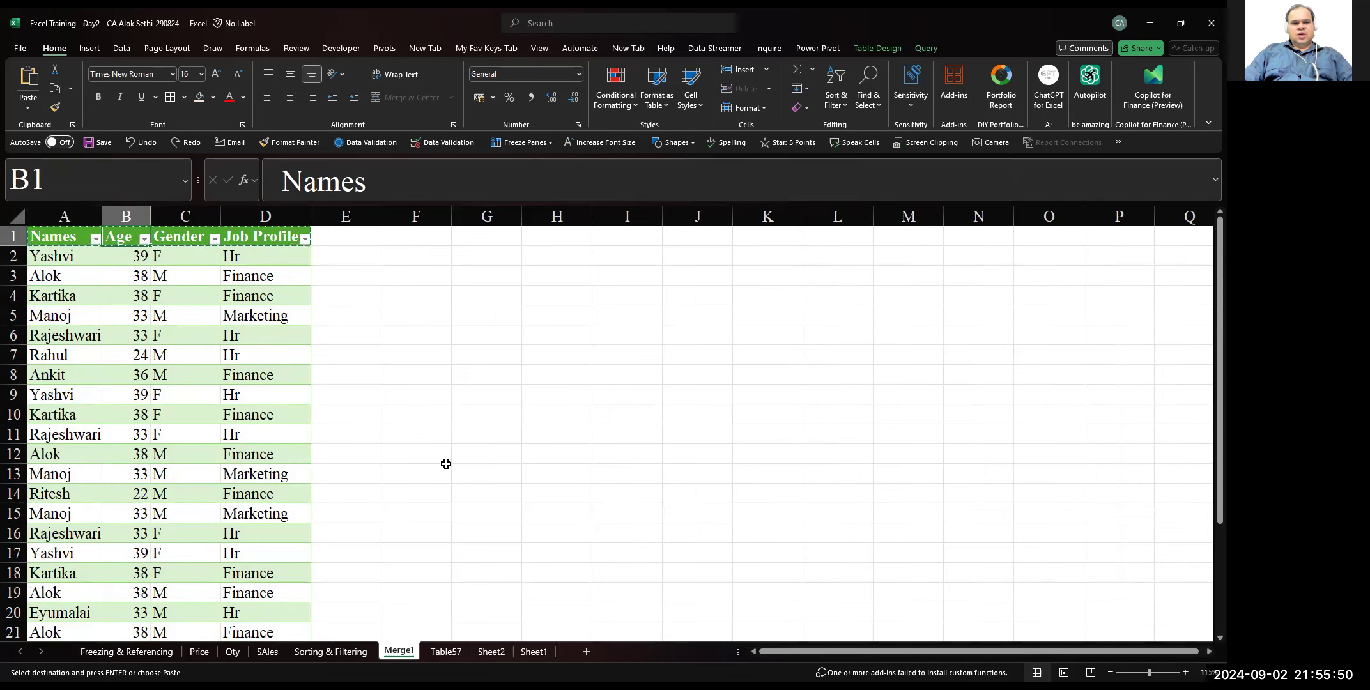
pyautogui.press('Return')
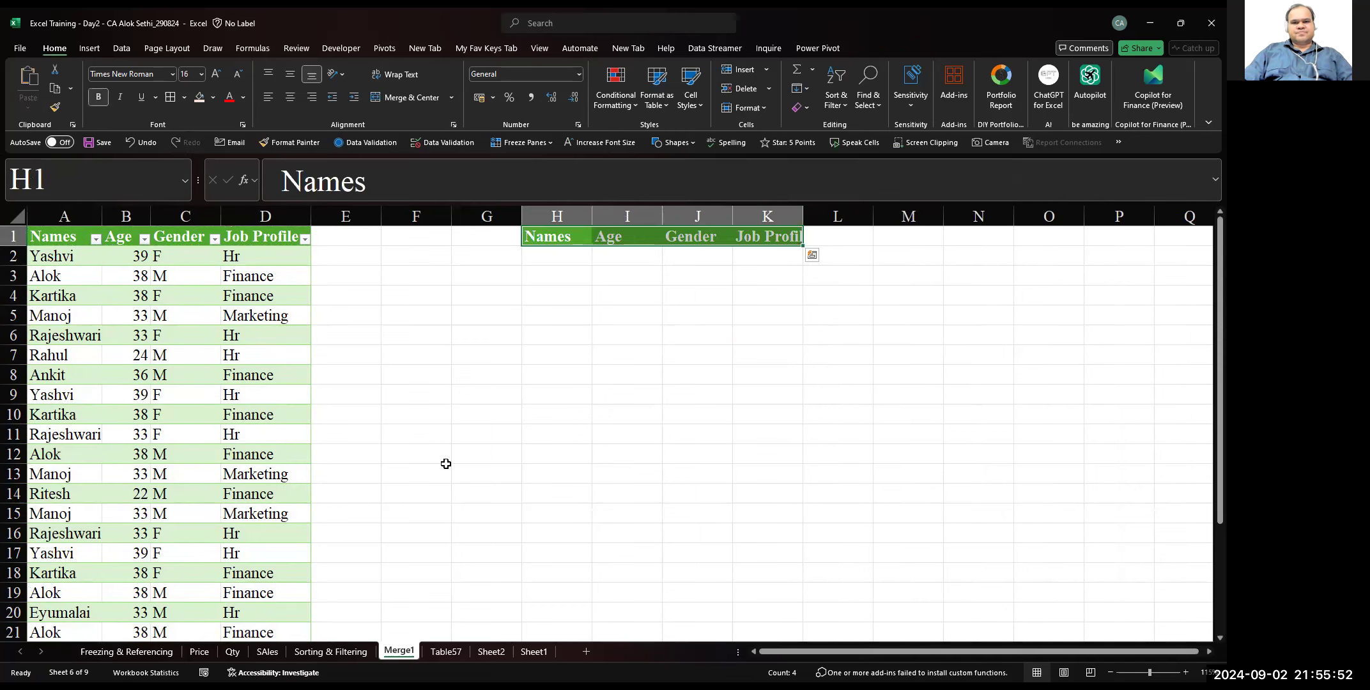
# Remove the filter buttons from the source table's header row and select cell H2 under the pasted Names header
pyautogui.hotkey('ctrl', 'shift', 'l')
pyautogui.hotkey('ctrl', 'shift', 'l')
pyautogui.press('Left')
pyautogui.press('Left')
pyautogui.press('Left')
pyautogui.press('Left')
pyautogui.press('Left')
pyautogui.press('Left')
pyautogui.hotkey('ctrl', 'shift', 'l')
pyautogui.press('Right')
pyautogui.press('Right')
pyautogui.press('Right')
pyautogui.press('Right')
pyautogui.press('Right')
pyautogui.press('Right')
pyautogui.press('Down')
pyautogui.write('=sort')
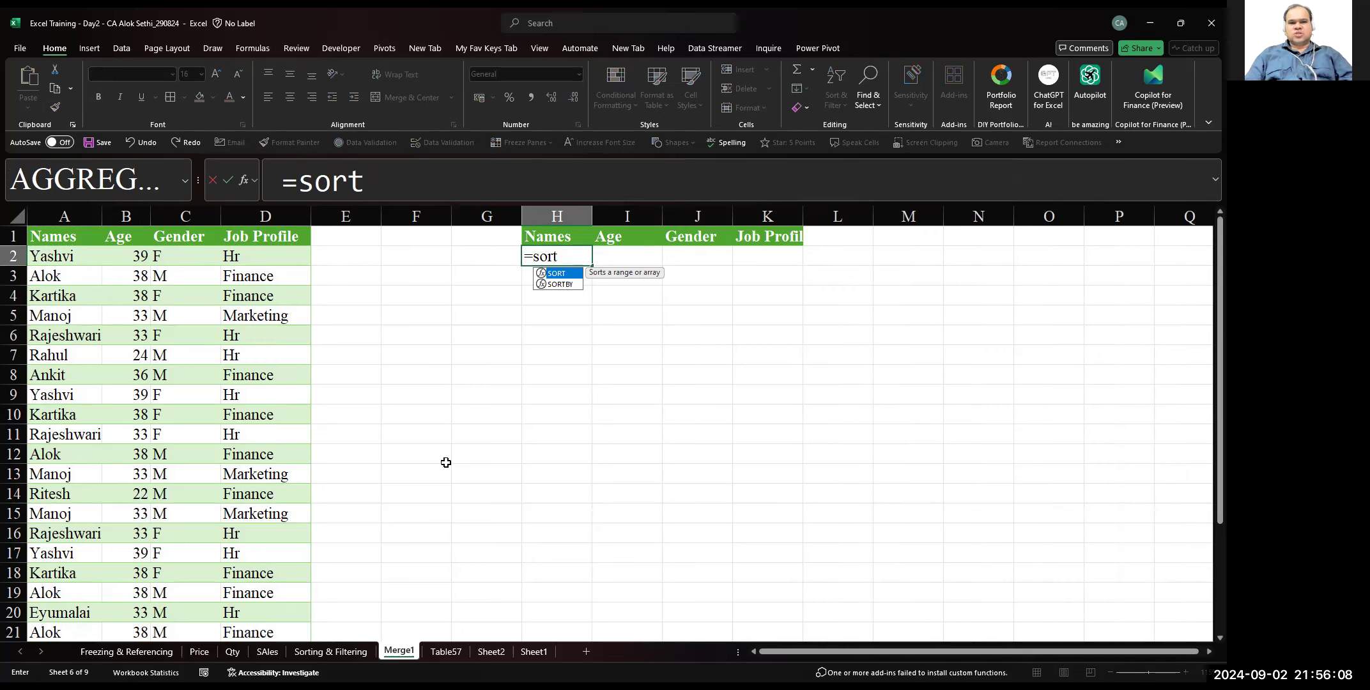
pyautogui.press('Tab')
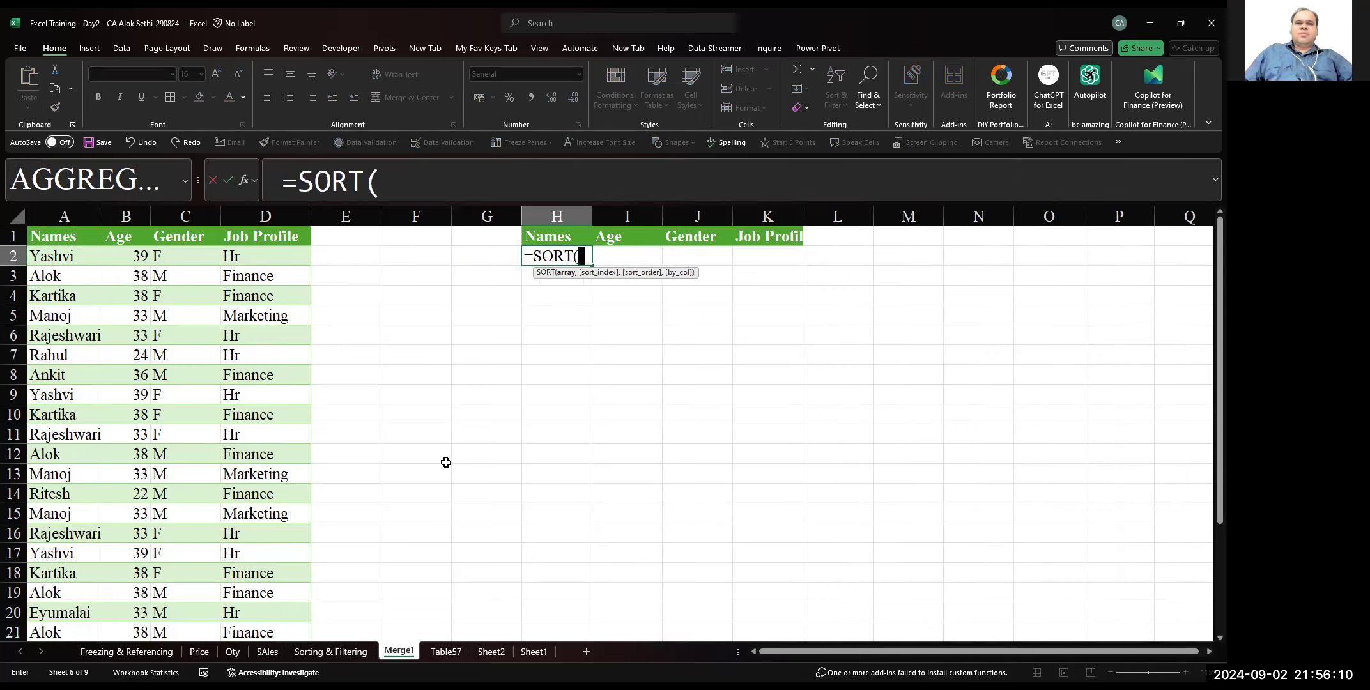
pyautogui.click(385, 174)
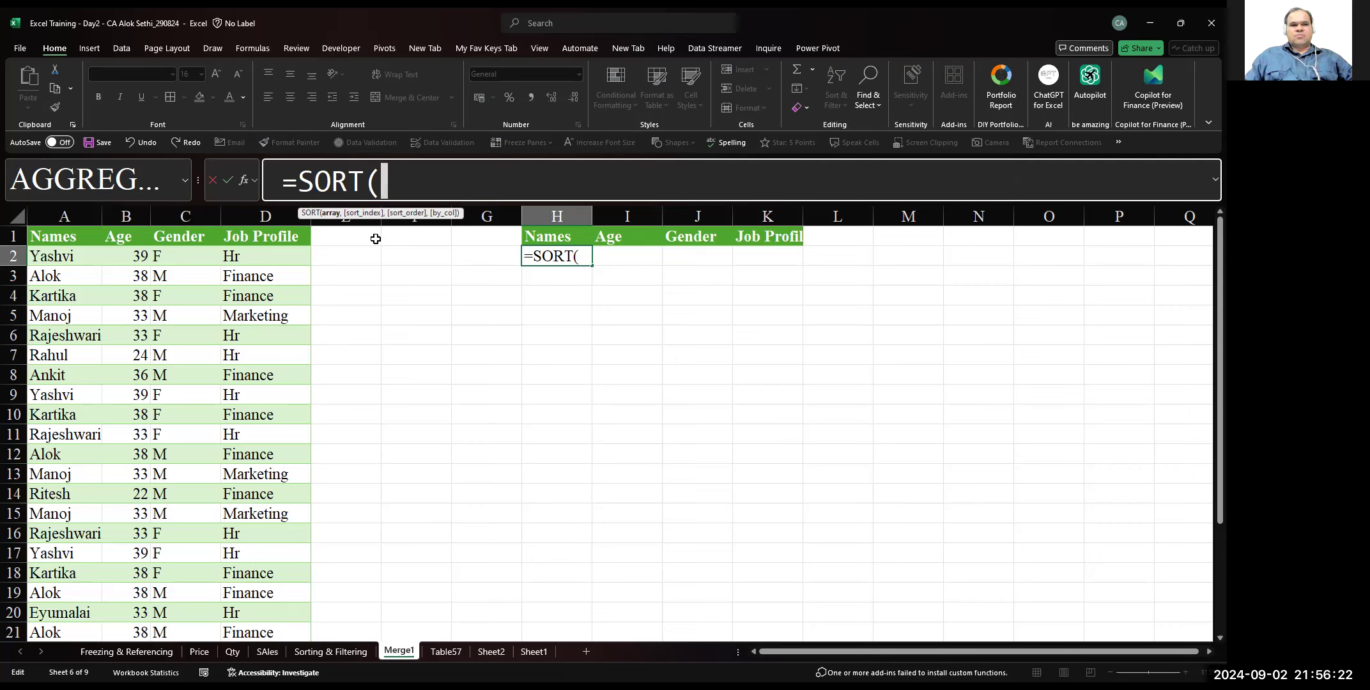
pyautogui.click(244, 192)
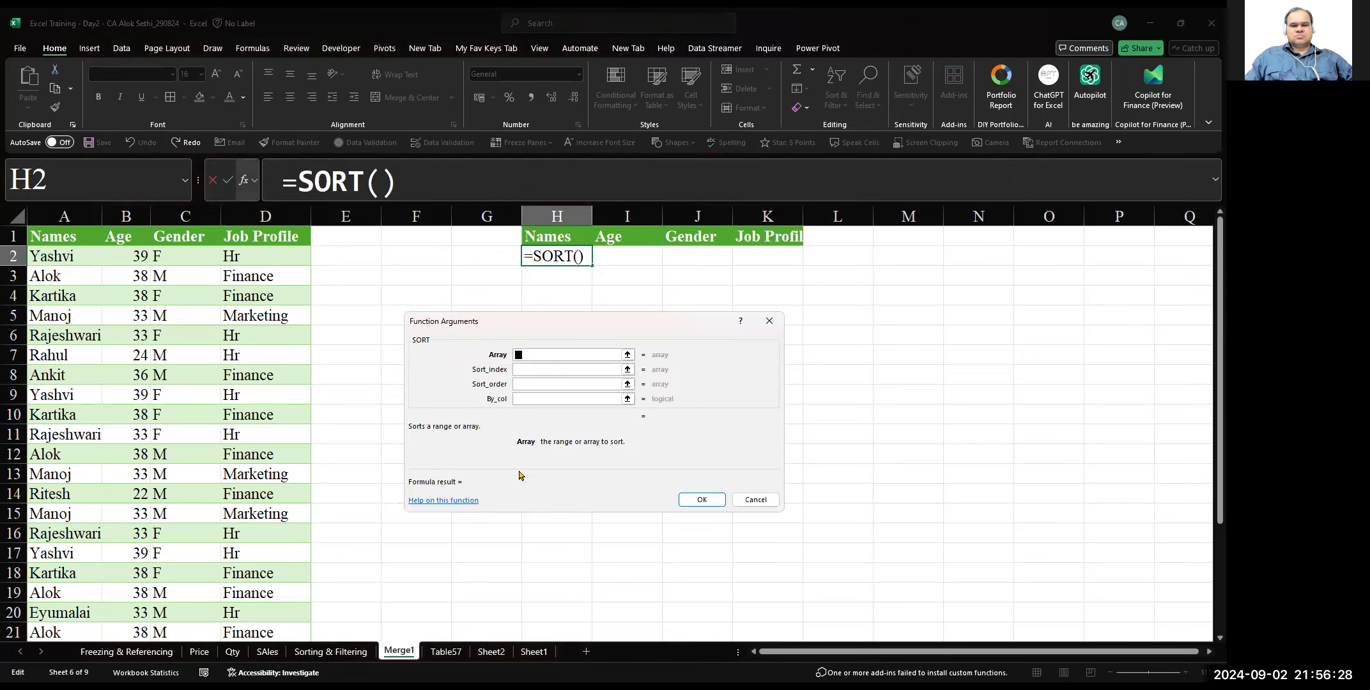
pyautogui.click(762, 500)
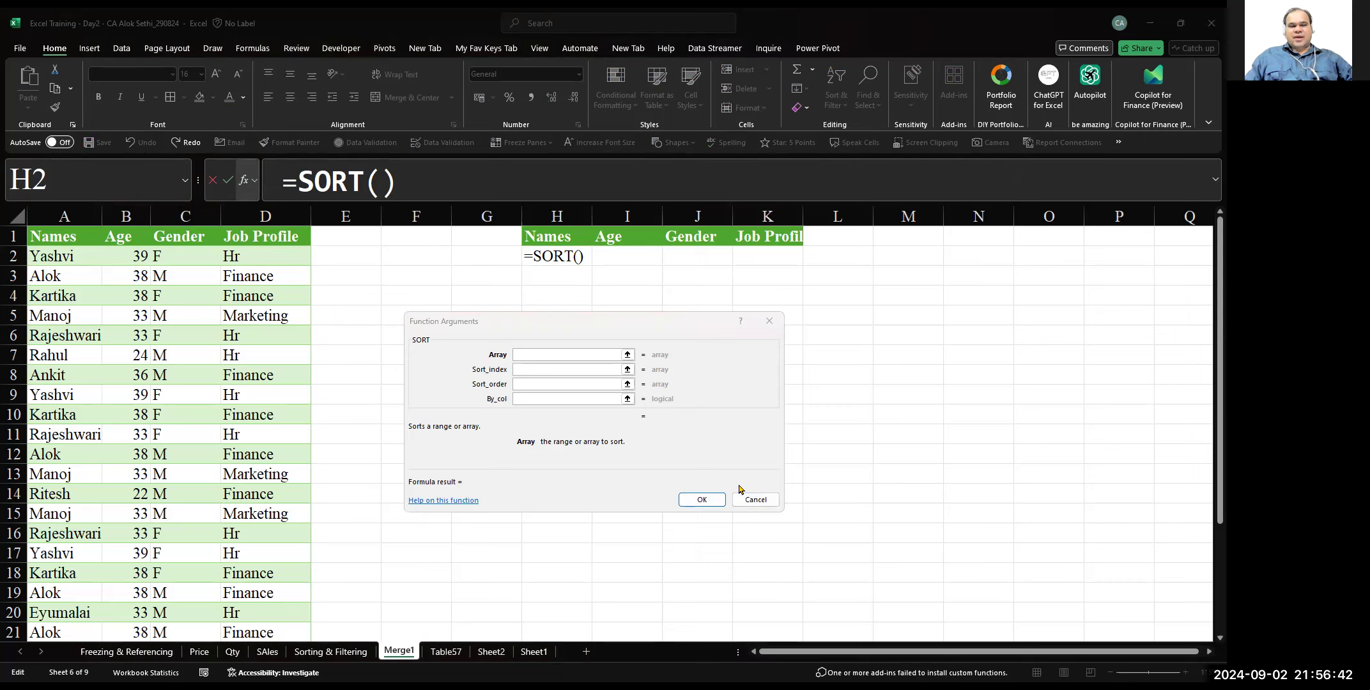
pyautogui.click(767, 323)
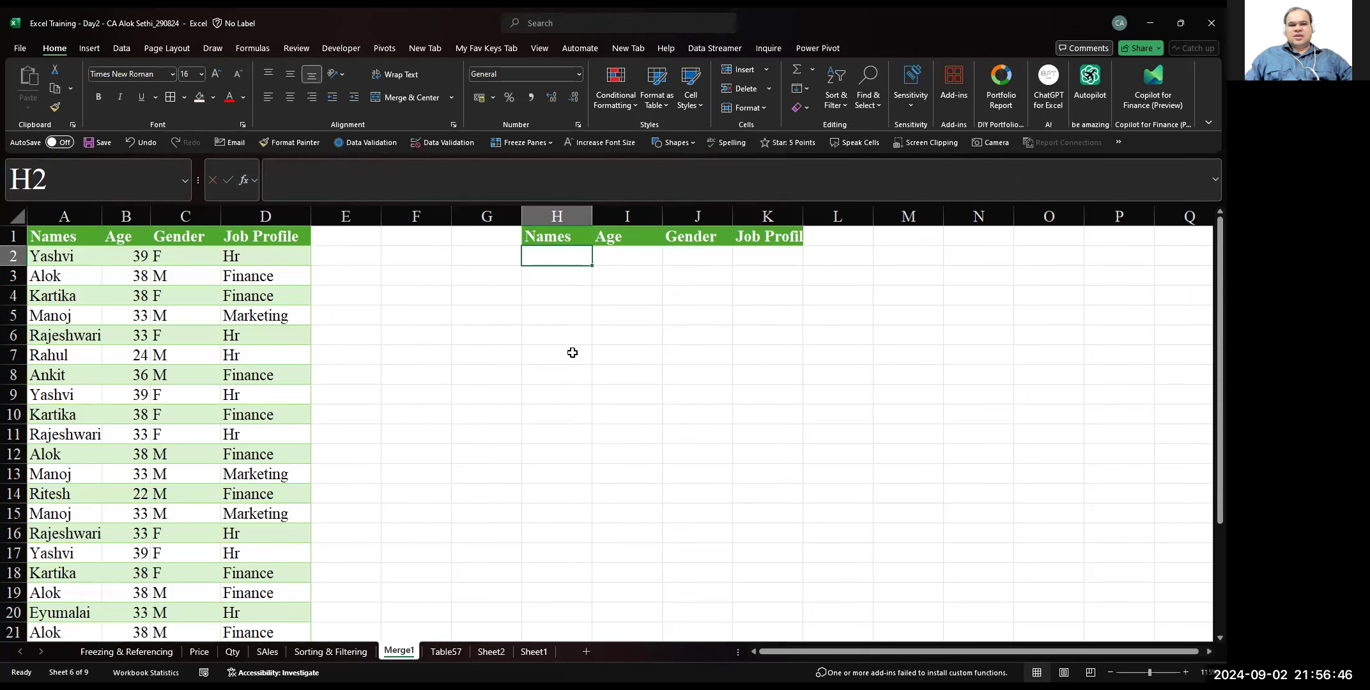
# Start a SORT formula in H2 with all data rows of the Merge1 table as the array
pyautogui.write('=')
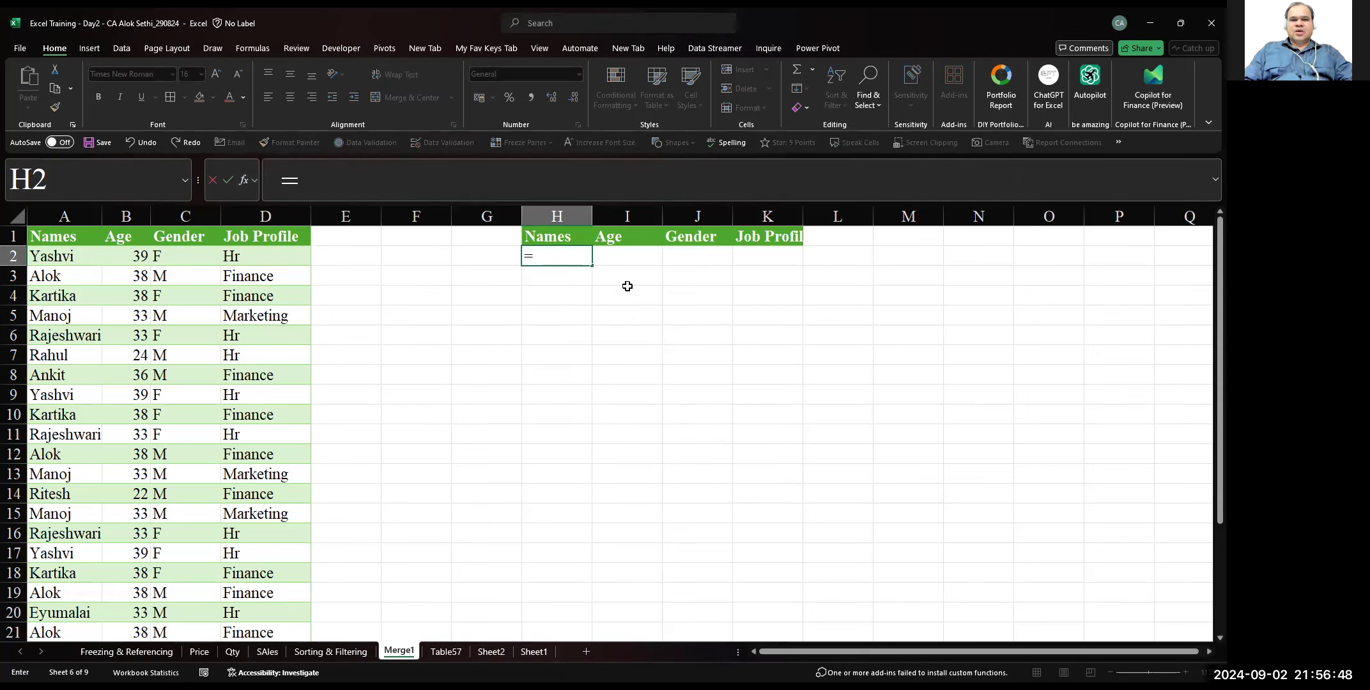
pyautogui.write('sum')
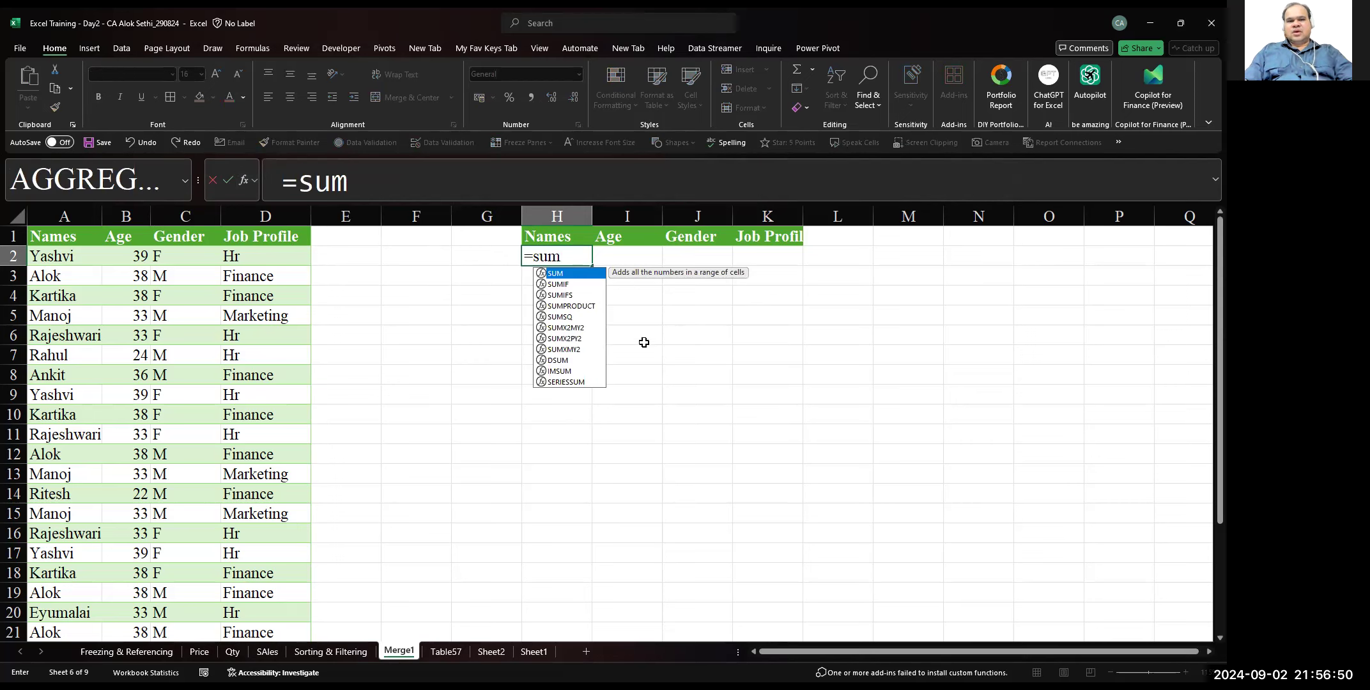
pyautogui.press('BackSpace')
pyautogui.press('BackSpace')
pyautogui.write('ort')
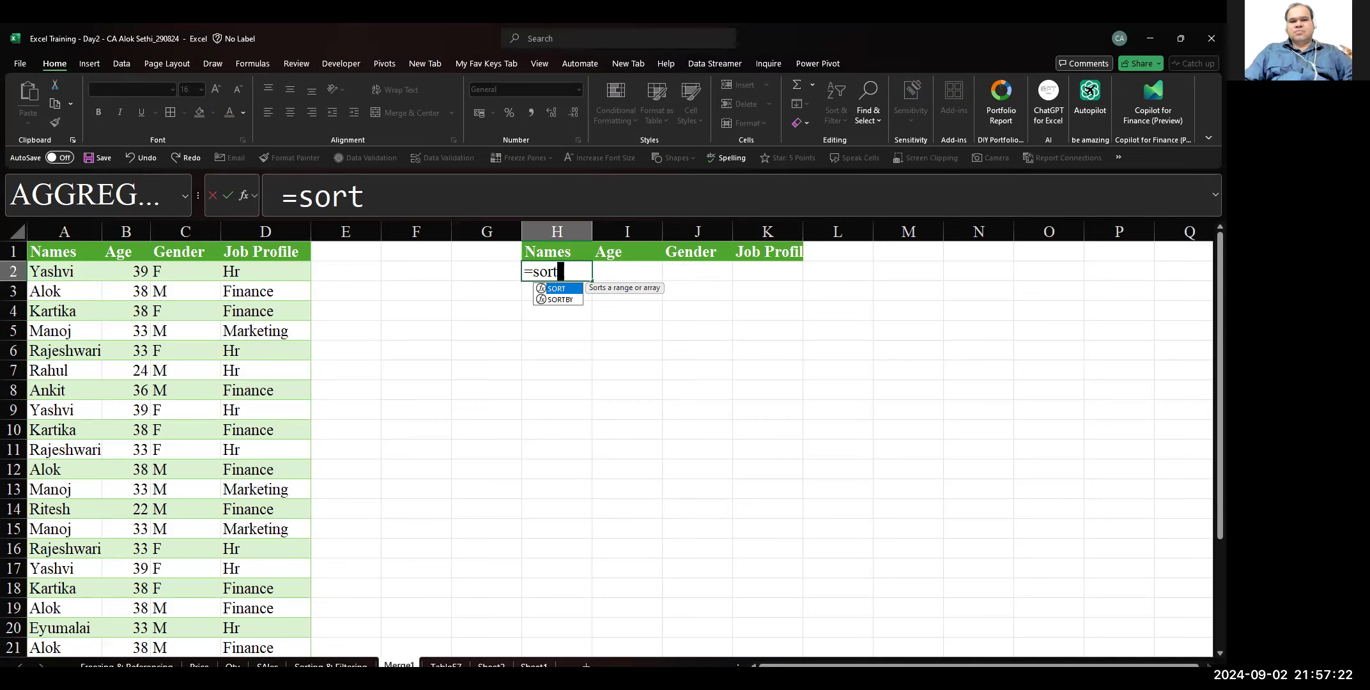
pyautogui.write('(')
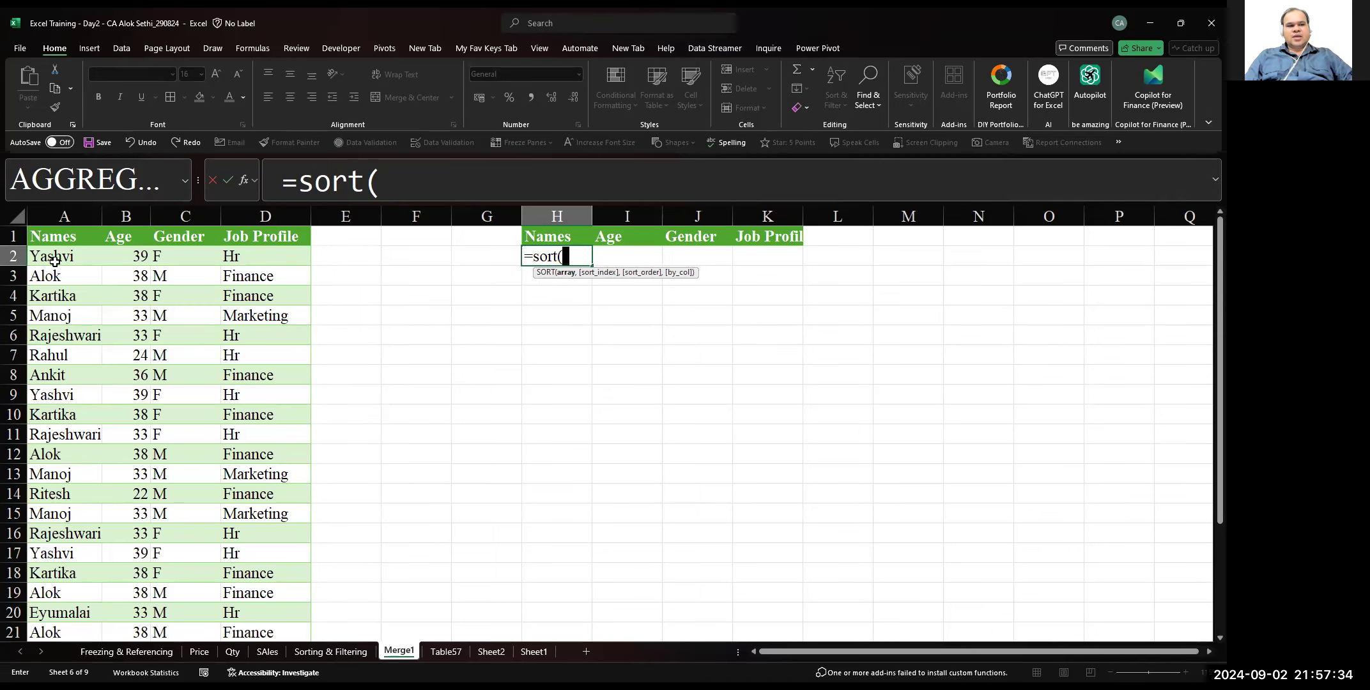
pyautogui.moveTo(51, 275); pyautogui.dragTo(295, 643)
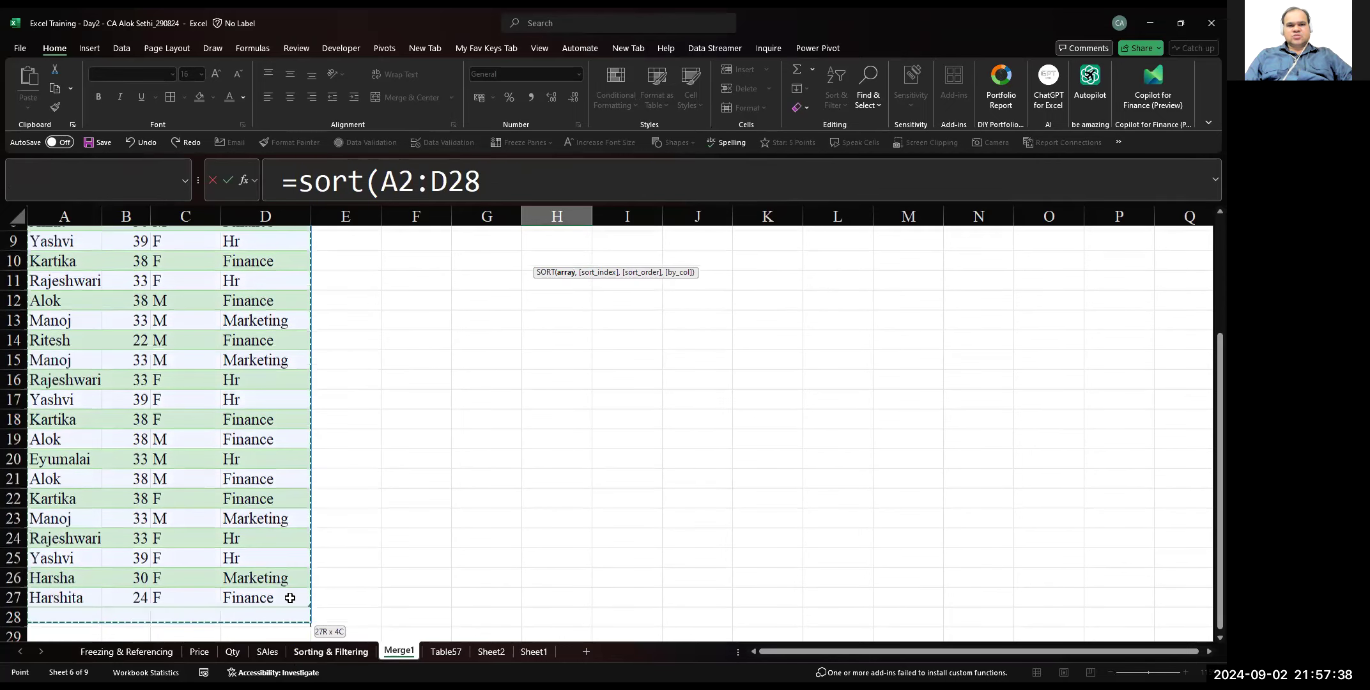
pyautogui.moveTo(290, 597); pyautogui.dragTo(290, 599)
pyautogui.scroll(3, 443, 484)
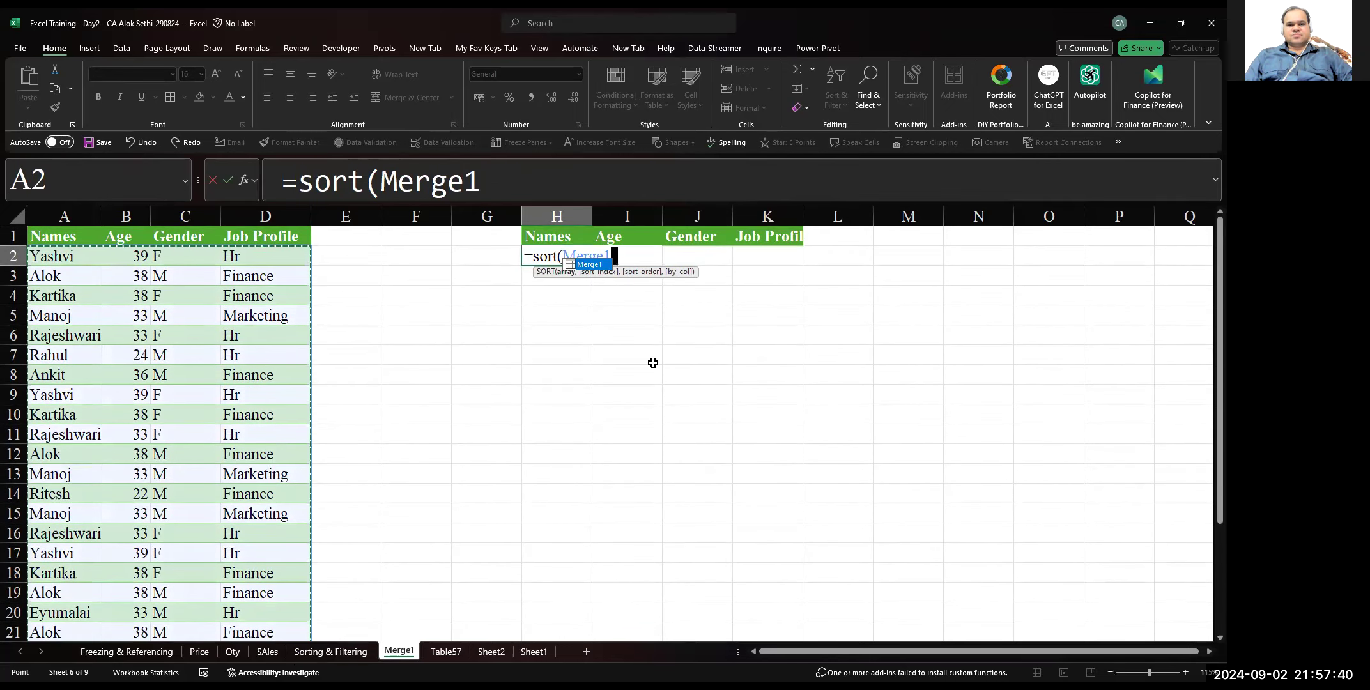
pyautogui.write(',')
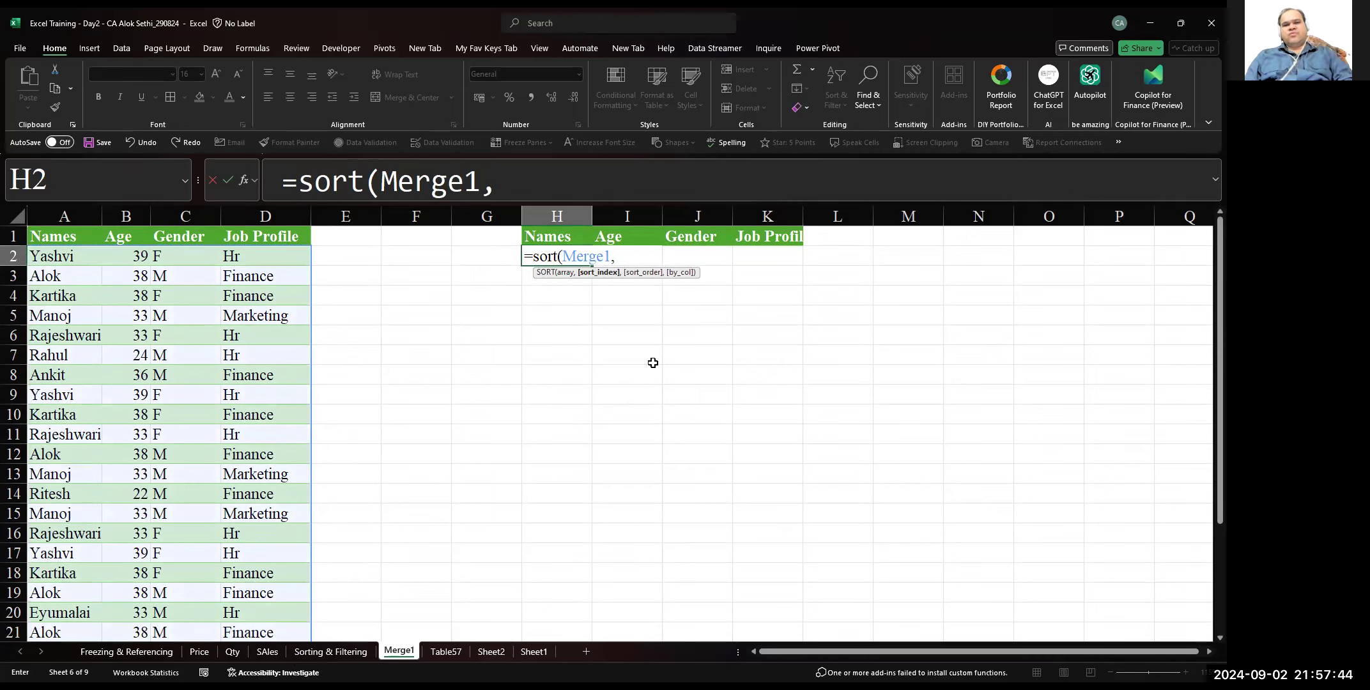
# Clear the array argument of the SORT formula and re-enter it as the table name Merge1
pyautogui.press('BackSpace')
pyautogui.press('BackSpace')
pyautogui.press('BackSpace')
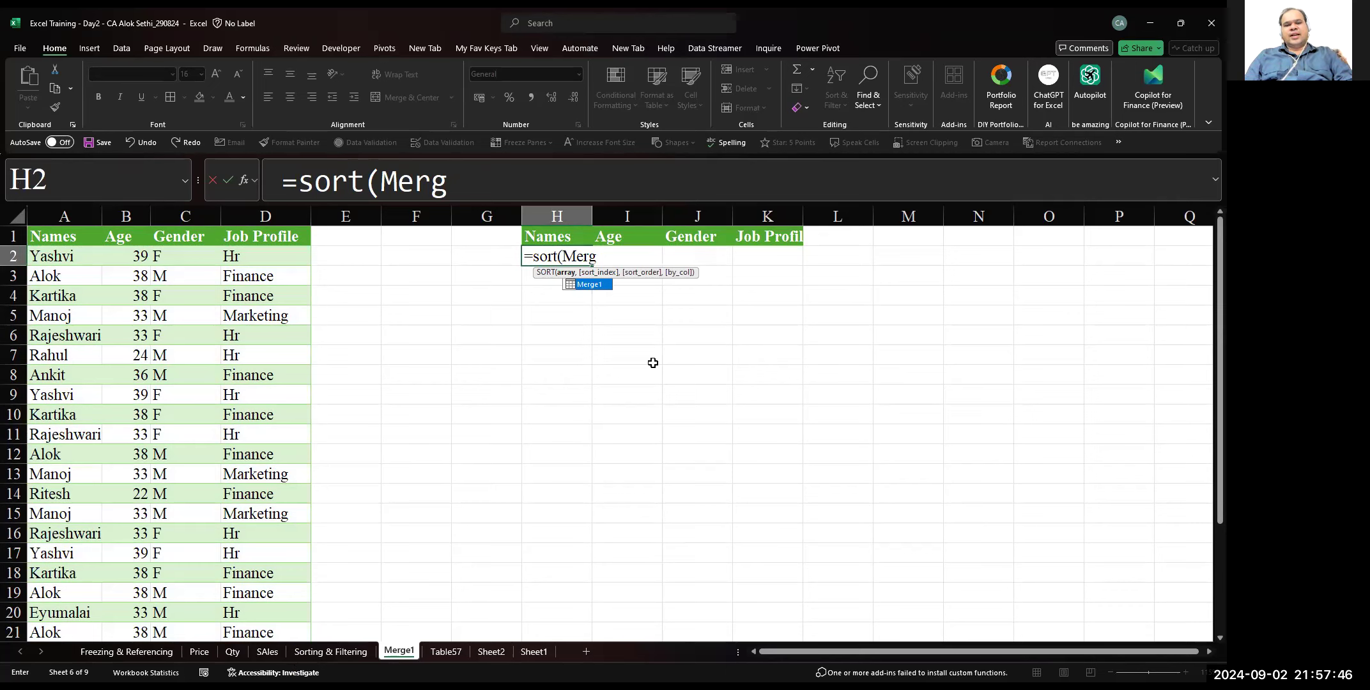
pyautogui.press('BackSpace')
pyautogui.press('BackSpace')
pyautogui.press('BackSpace')
pyautogui.press('BackSpace')
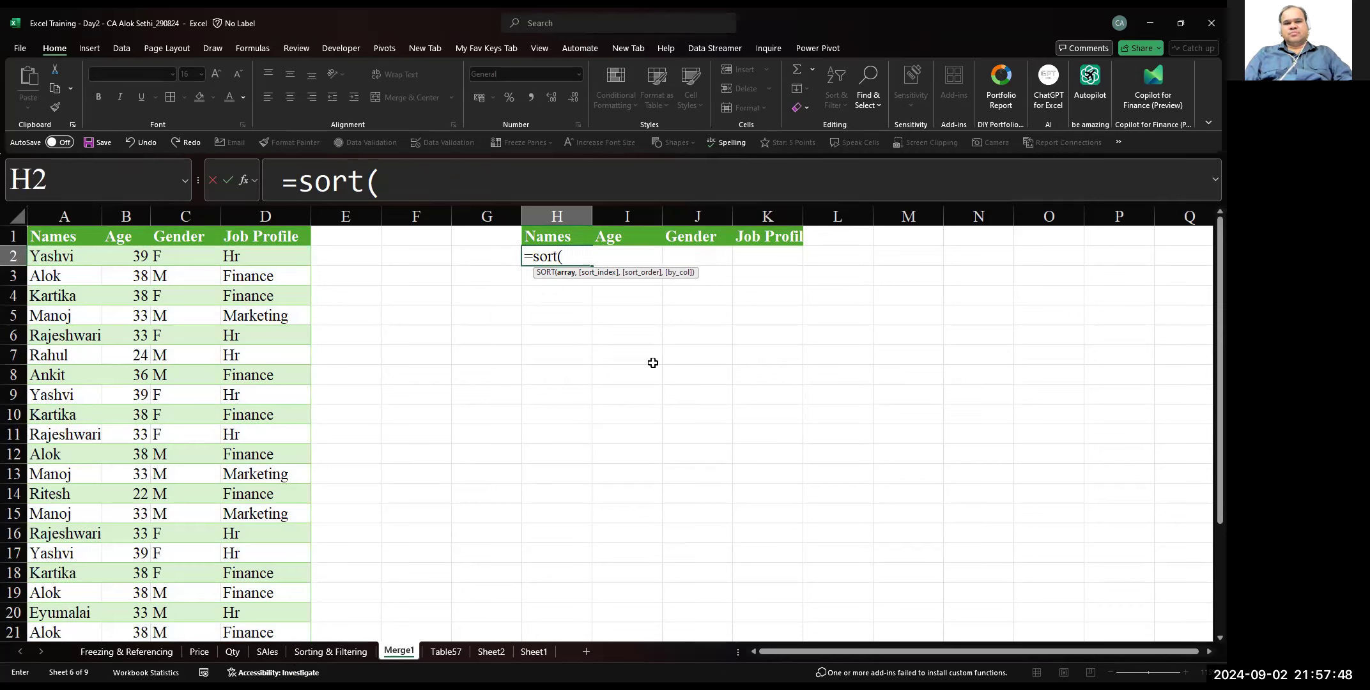
pyautogui.write('Merge1')
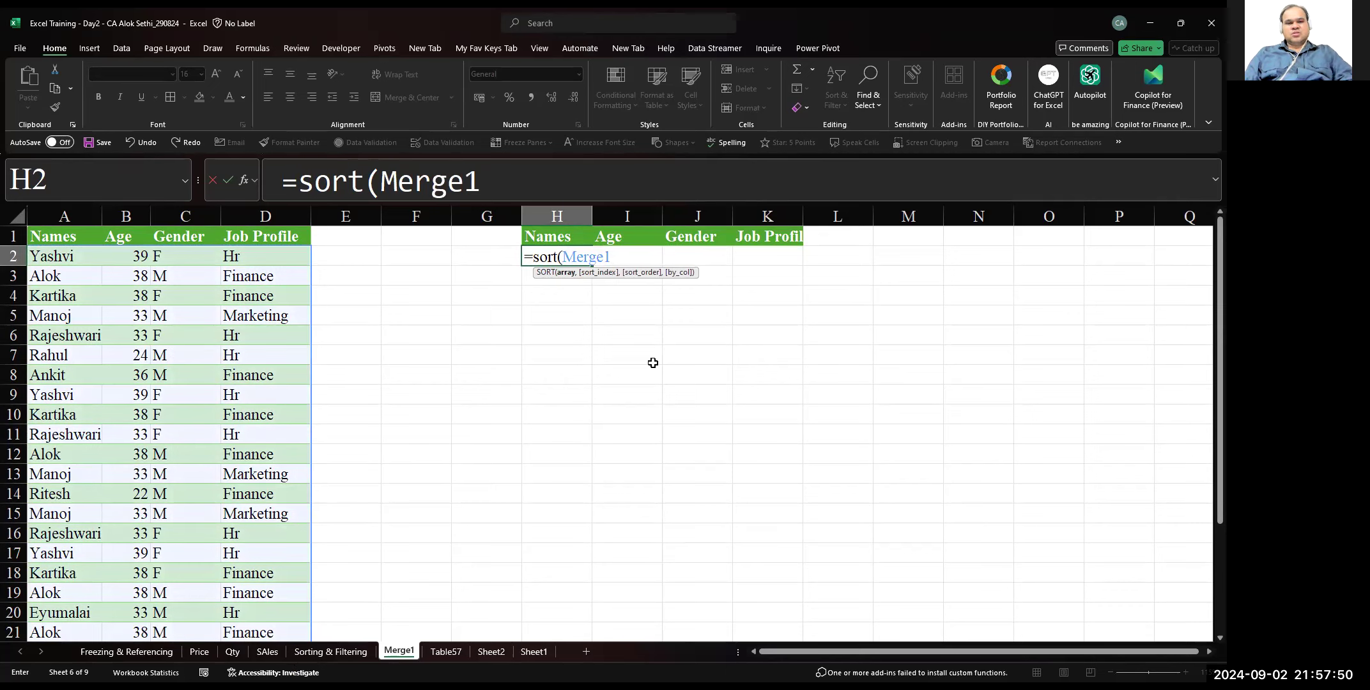
pyautogui.write(',')
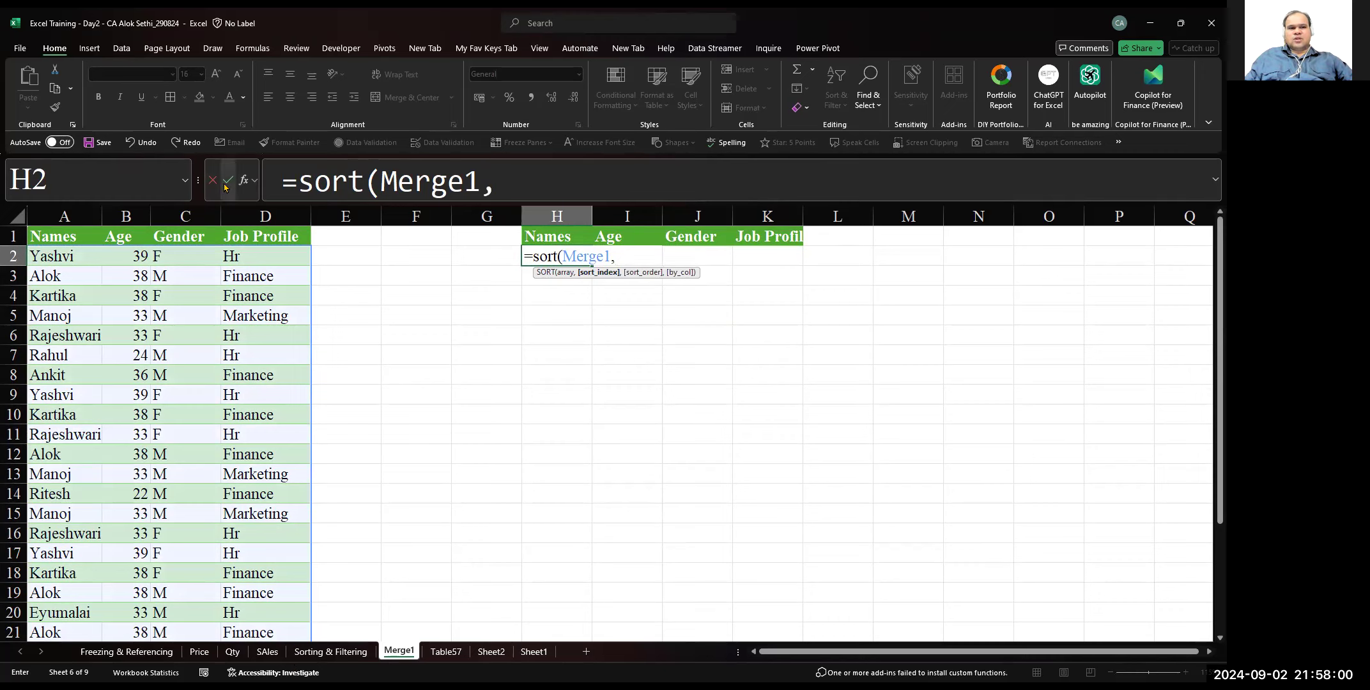
# Fill in the SORT function arguments with Sort_index 1 and Sort_order 1
pyautogui.click(244, 181)
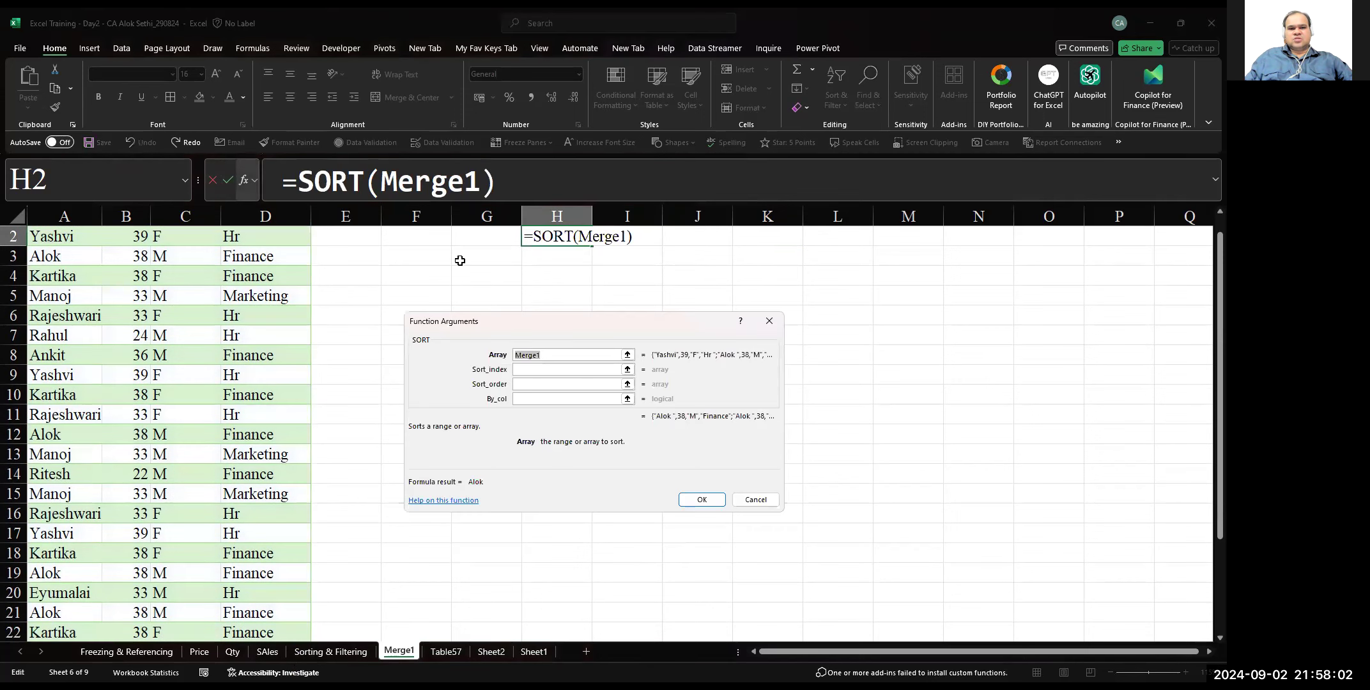
pyautogui.click(568, 367)
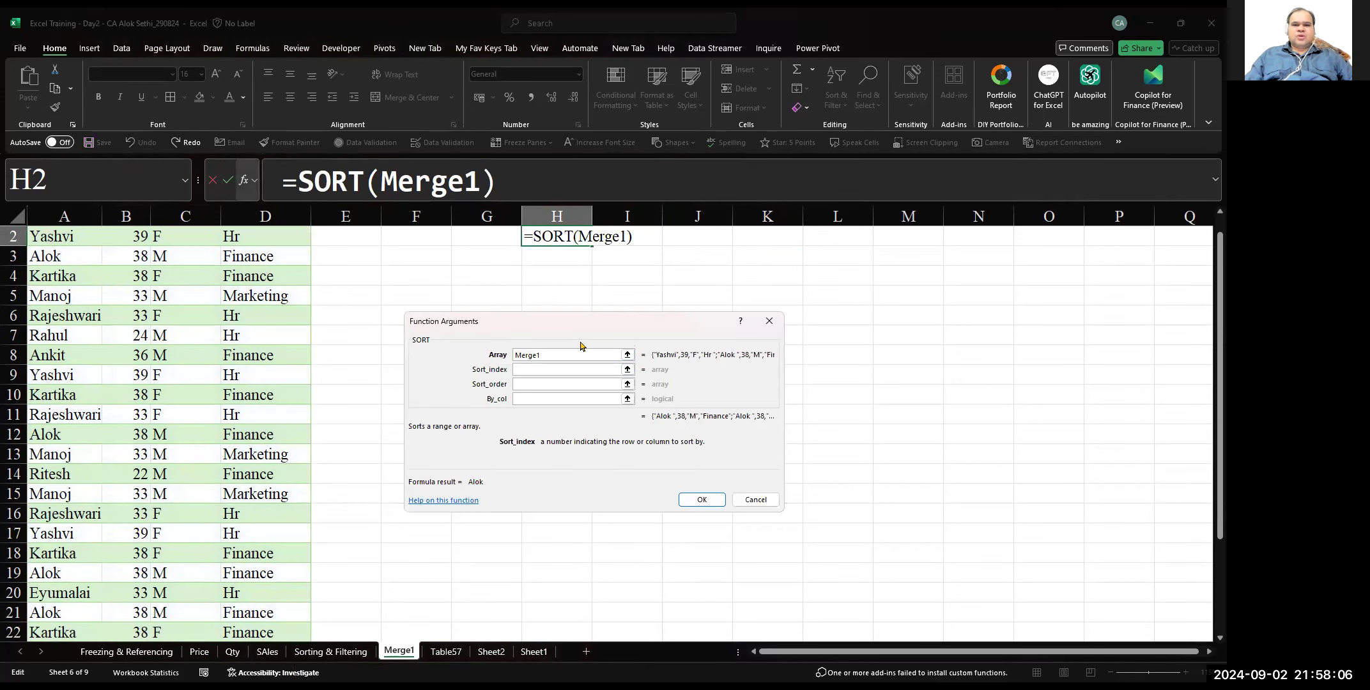
pyautogui.click(557, 355)
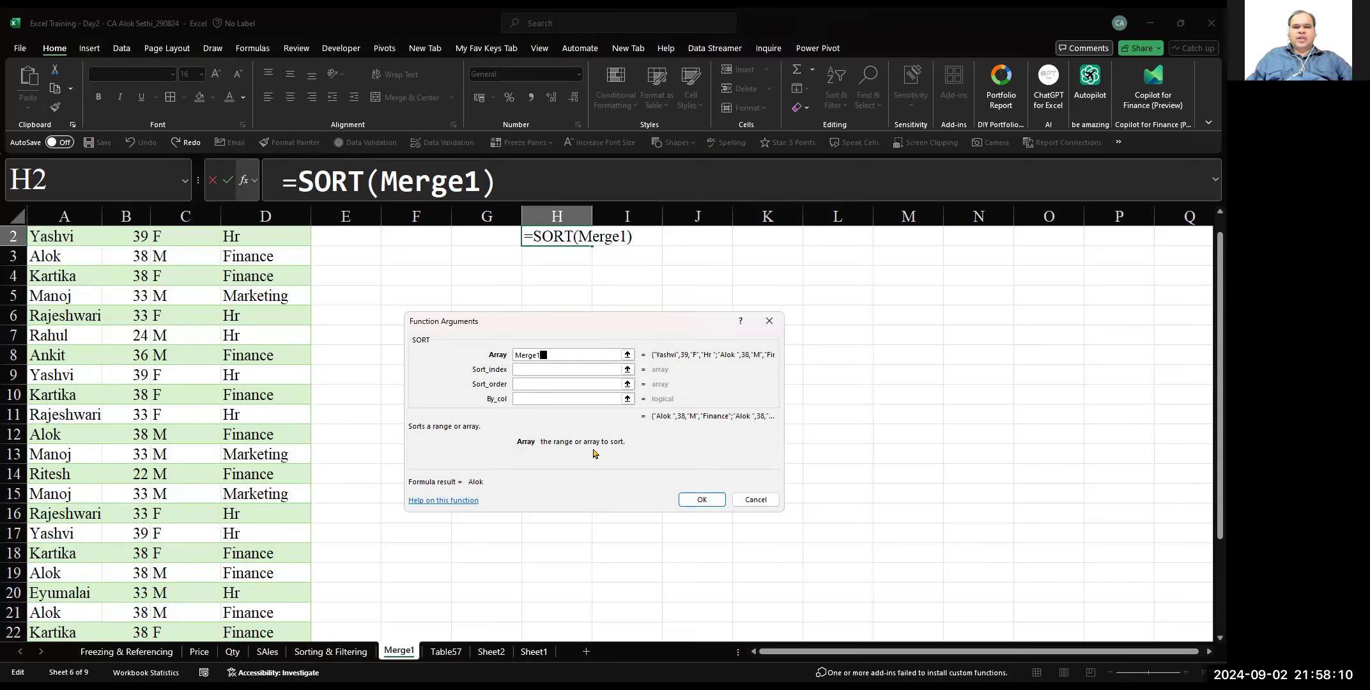
pyautogui.click(546, 372)
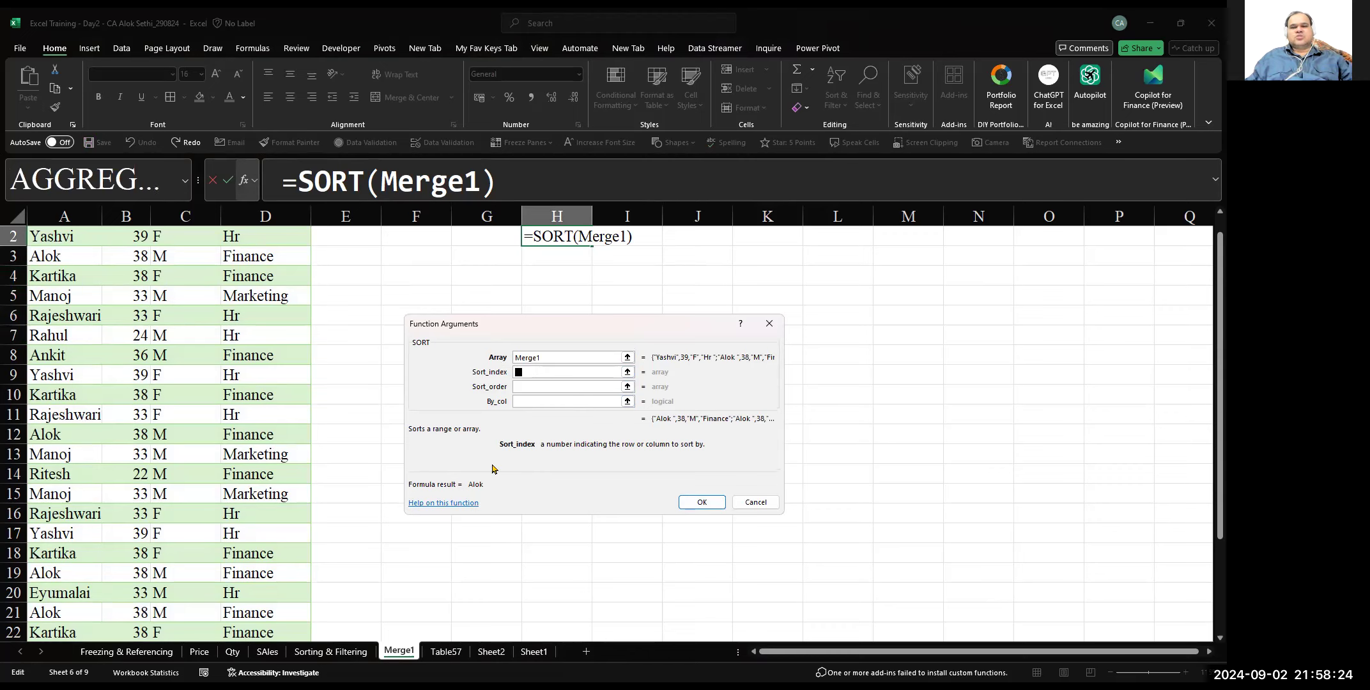
pyautogui.write('1')
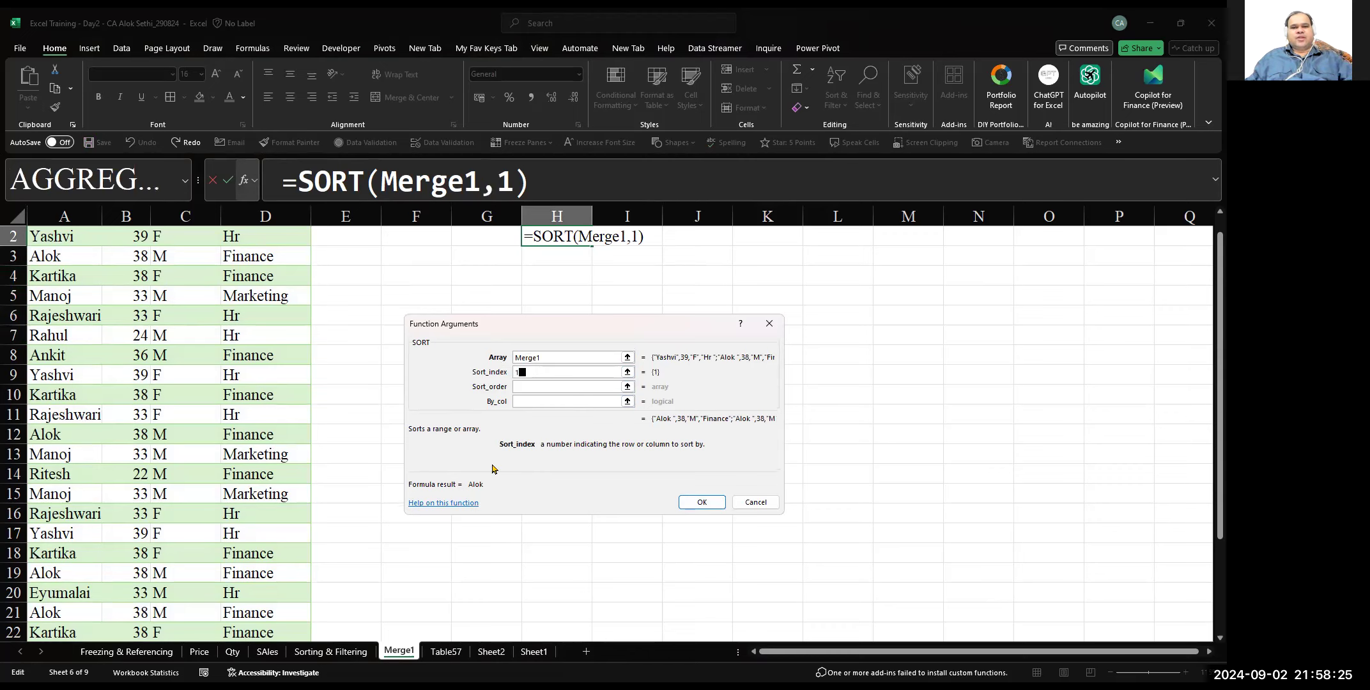
pyautogui.click(529, 388)
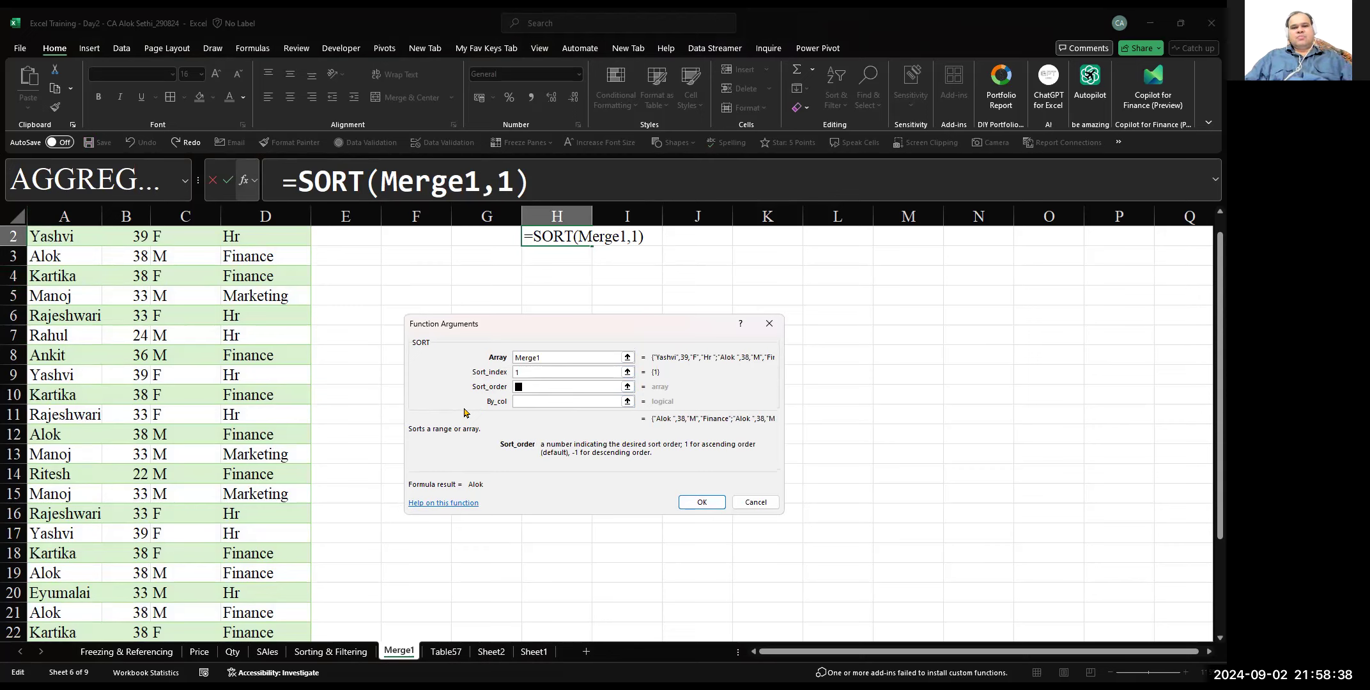
pyautogui.write('1')
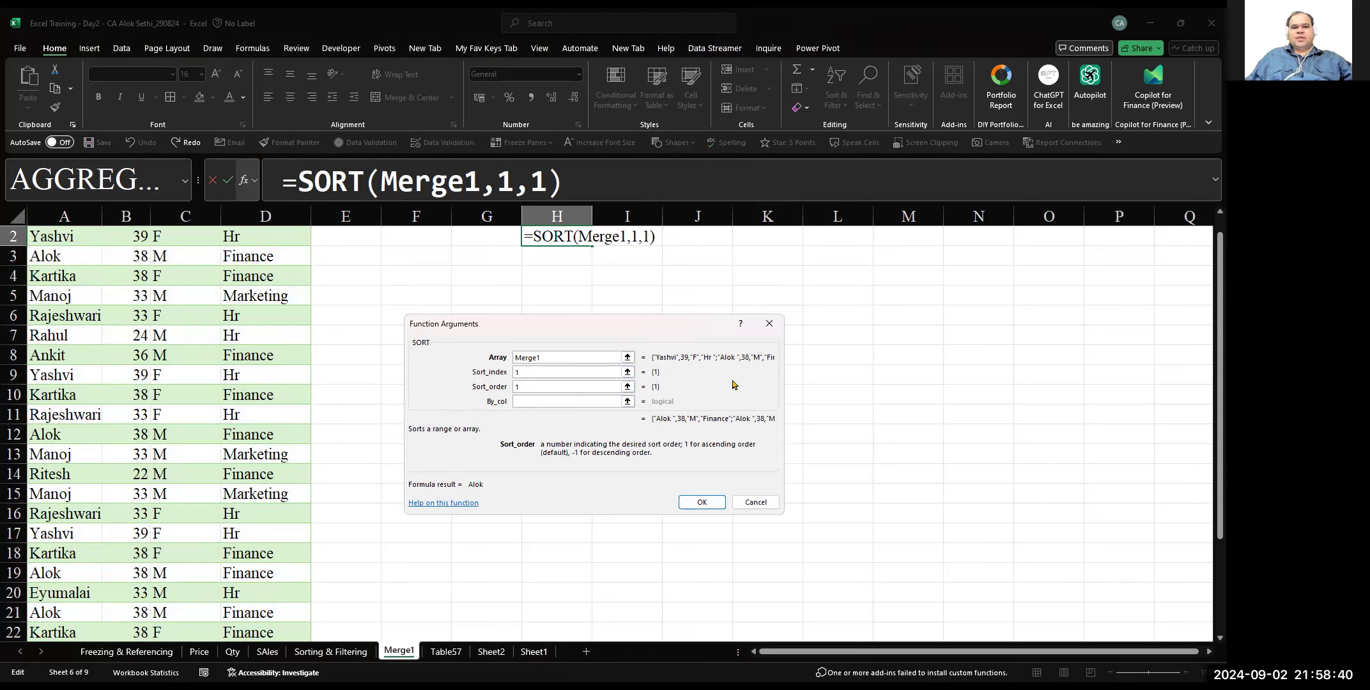
# Set the By_col argument to false and enter the completed SORT formula in H2
pyautogui.click(559, 400)
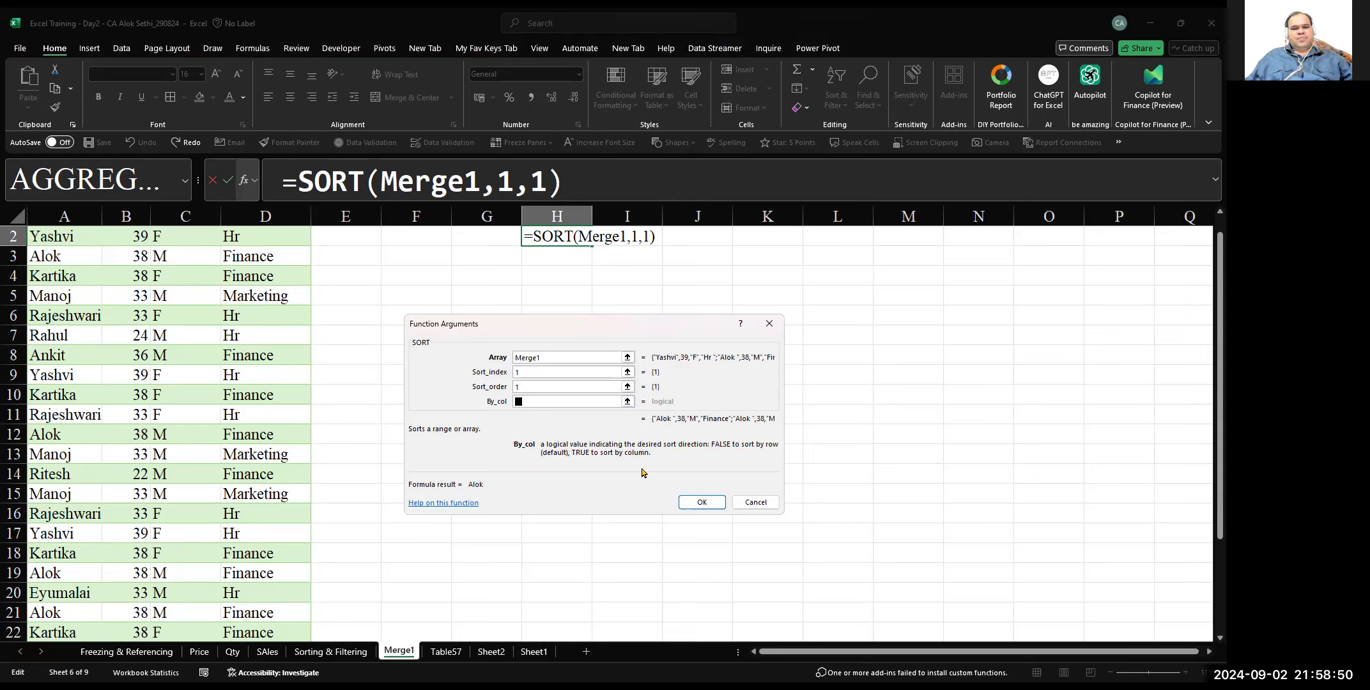
pyautogui.write('true')
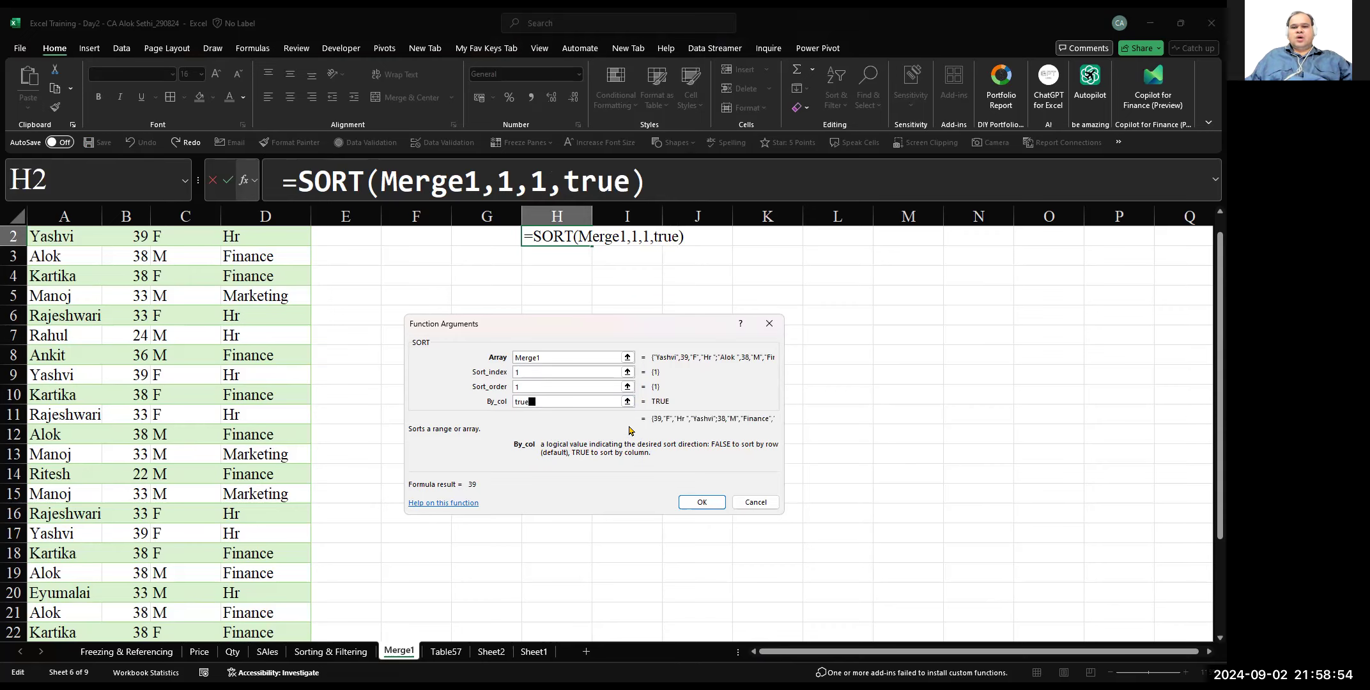
pyautogui.press('BackSpace')
pyautogui.press('BackSpace')
pyautogui.press('BackSpace')
pyautogui.press('BackSpace')
pyautogui.write('false')
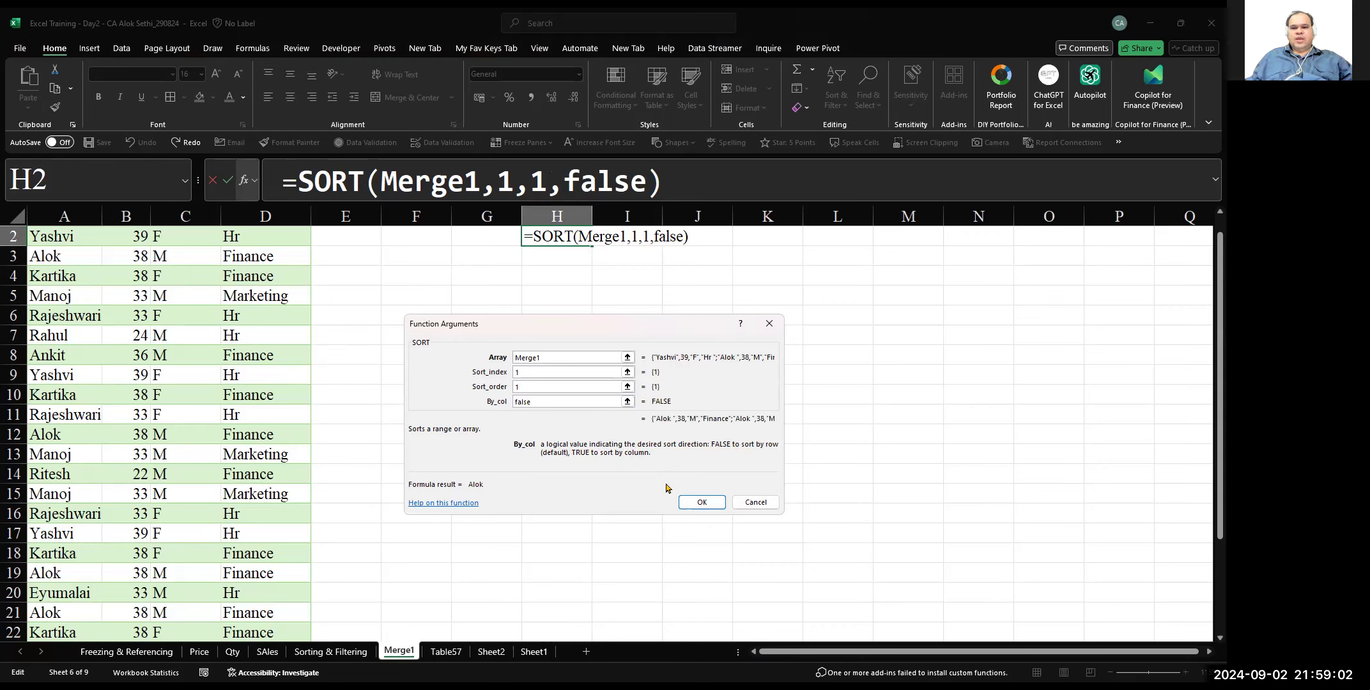
pyautogui.click(701, 503)
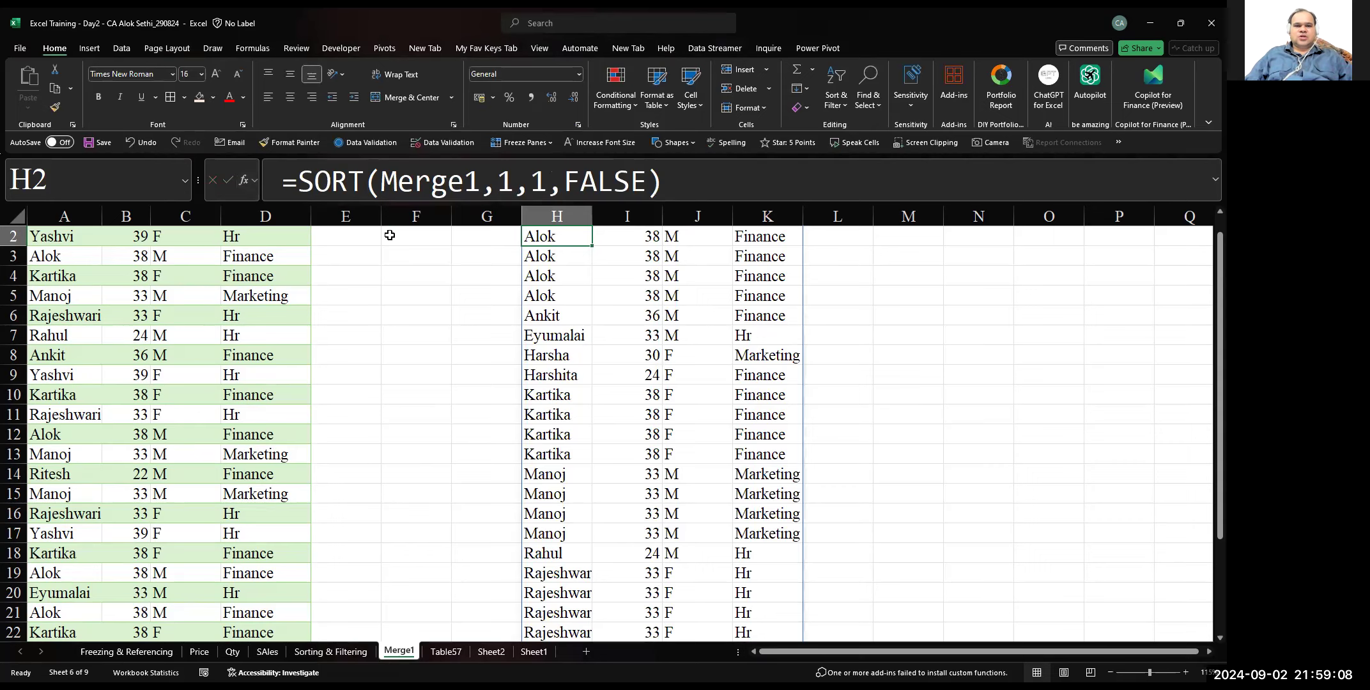
# Change the sort index in the H2 formula to 2 so the list sorts by Age
pyautogui.press('Up')
pyautogui.press('Down')
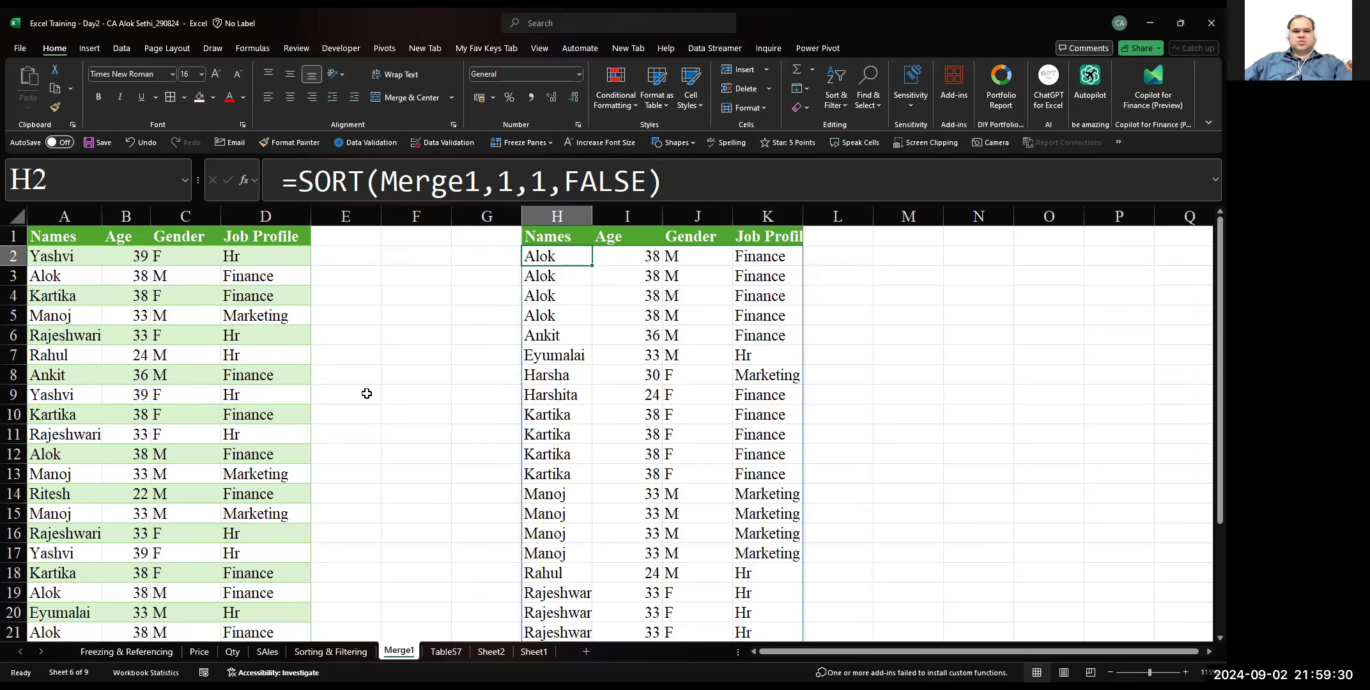
pyautogui.press('F2')
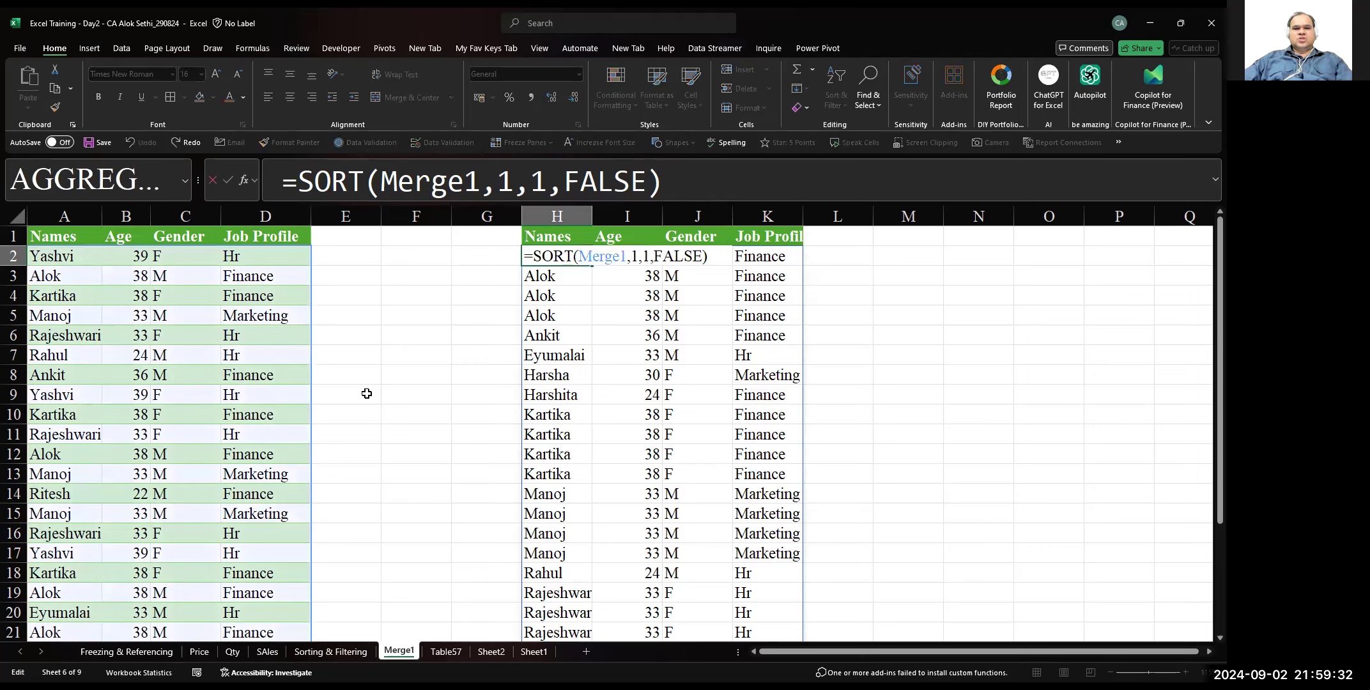
pyautogui.press('Left')
pyautogui.press('Left')
pyautogui.press('Left')
pyautogui.press('Left')
pyautogui.press('Left')
pyautogui.press('Left')
pyautogui.press('Left')
pyautogui.press('Left')
pyautogui.press('Left')
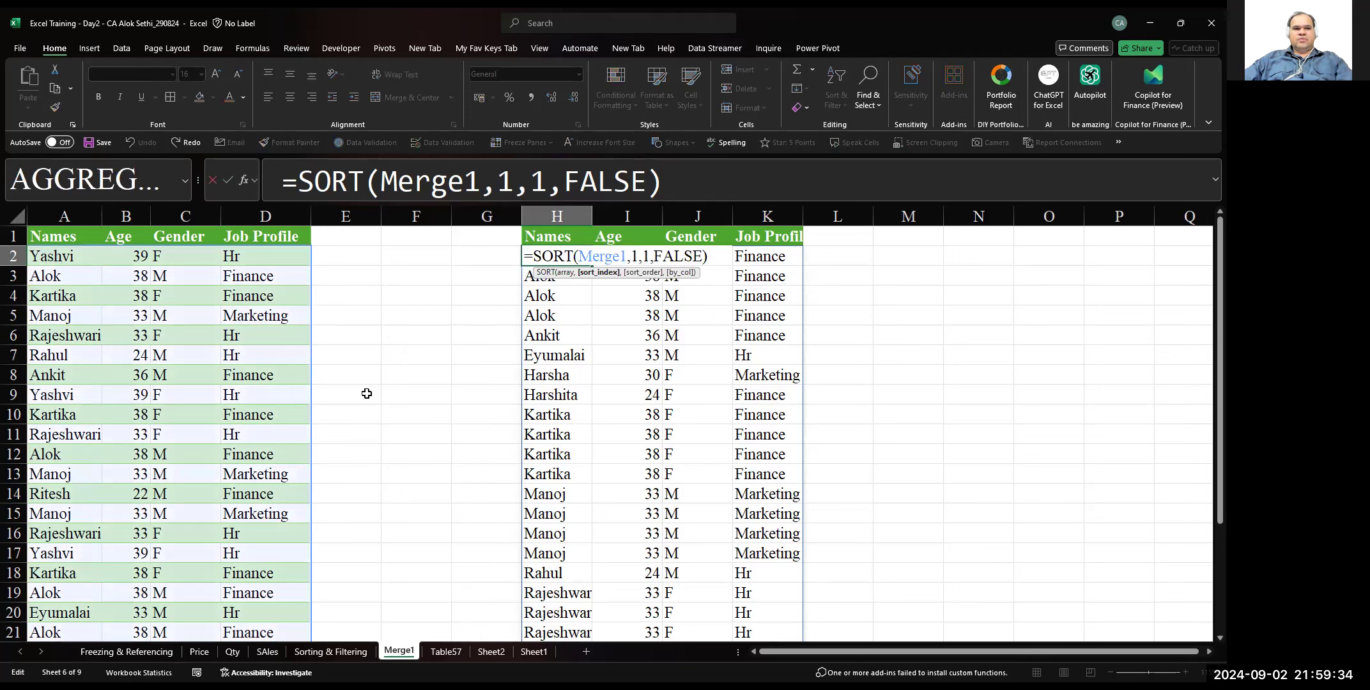
pyautogui.press('BackSpace')
pyautogui.write('2')
pyautogui.press('Return')
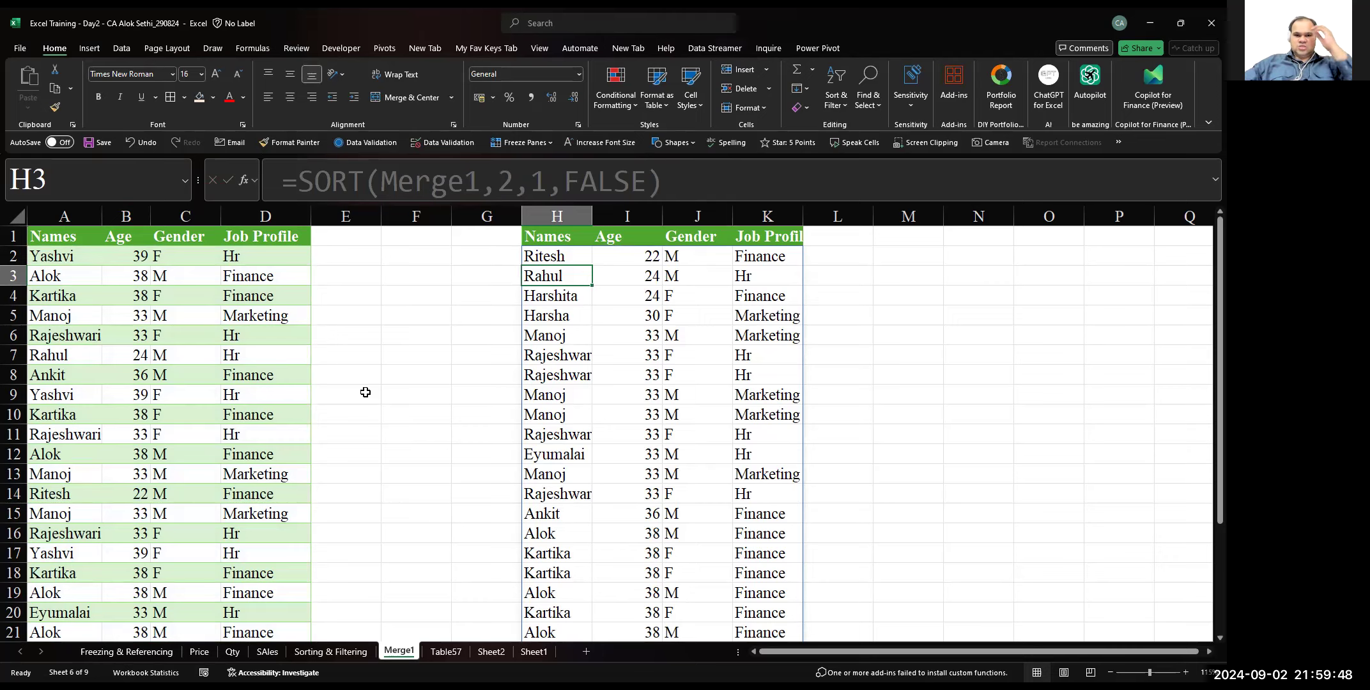
pyautogui.press('Up')
pyautogui.press('F2')
pyautogui.press('Escape')
pyautogui.press('Right')
pyautogui.press('Right')
pyautogui.press('Right')
pyautogui.press('Right')
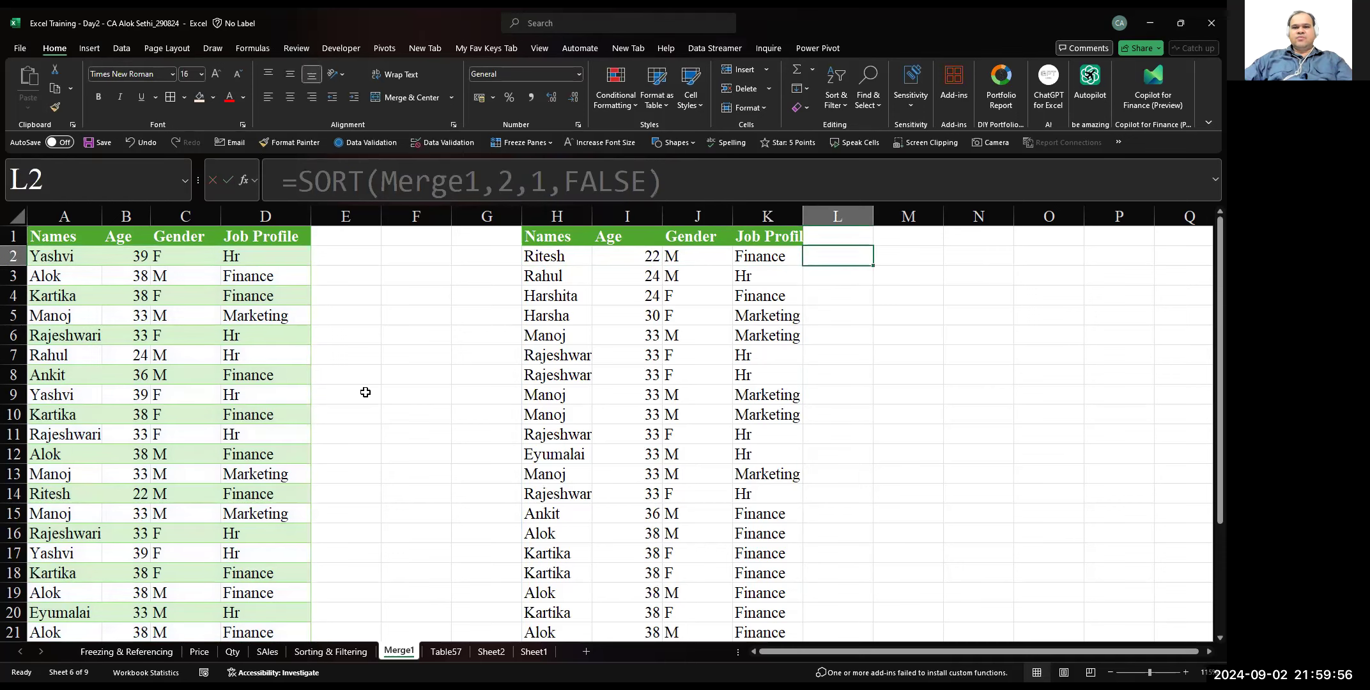
pyautogui.press('Right')
pyautogui.write('=sro')
pyautogui.press('BackSpace')
pyautogui.press('BackSpace')
pyautogui.write('ort(')
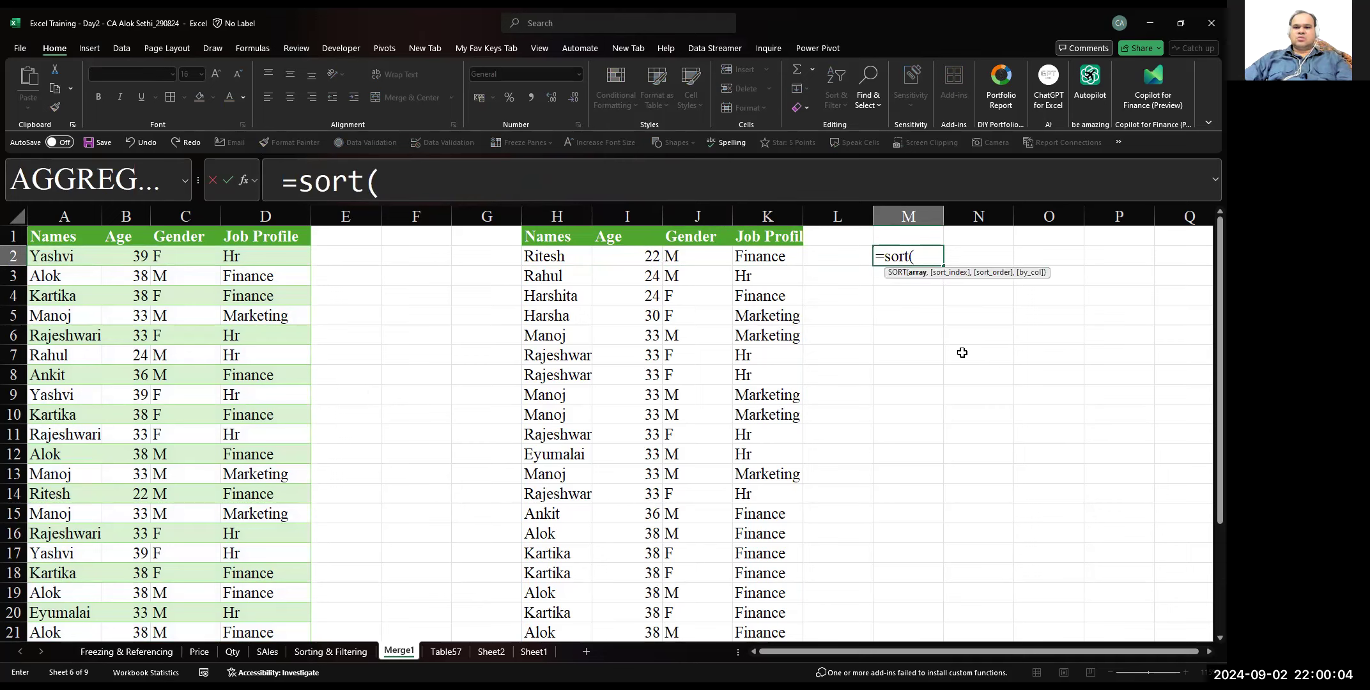
pyautogui.press('Escape')
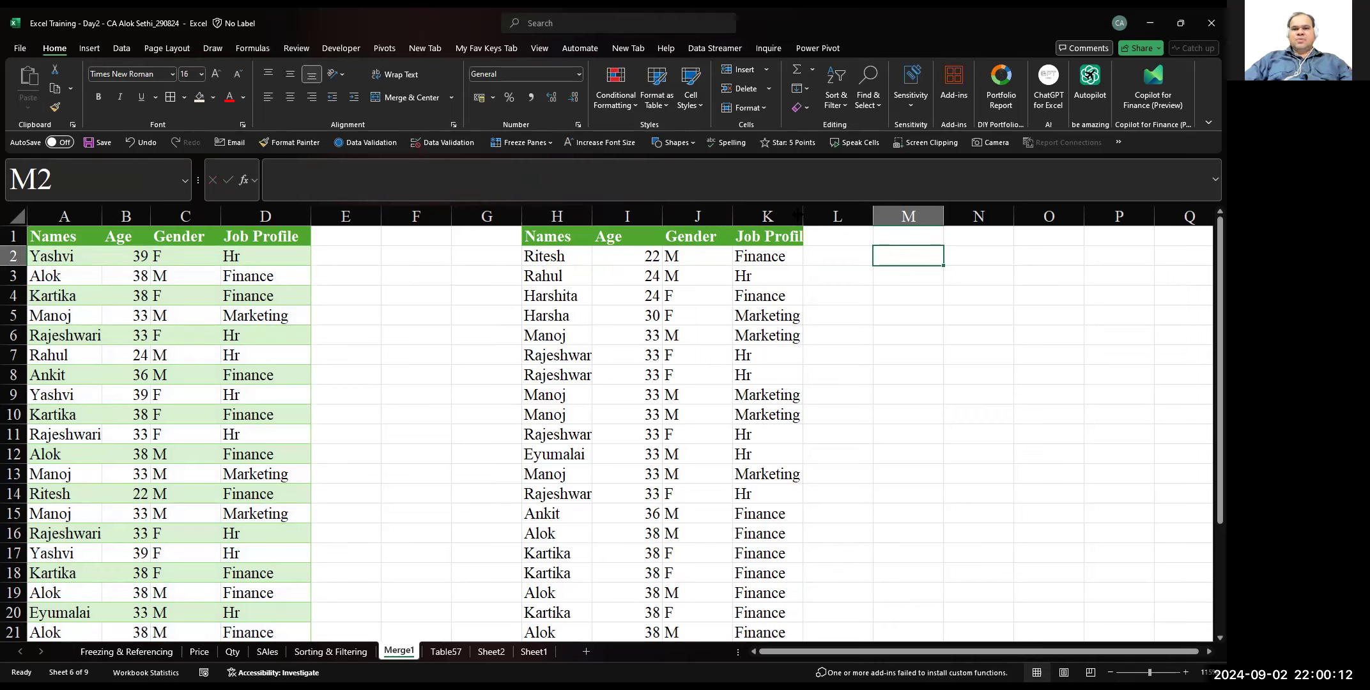
# Widen column K so the Job Profile header fits in full
pyautogui.click(823, 214)
pyautogui.moveTo(804, 216); pyautogui.dragTo(835, 222)
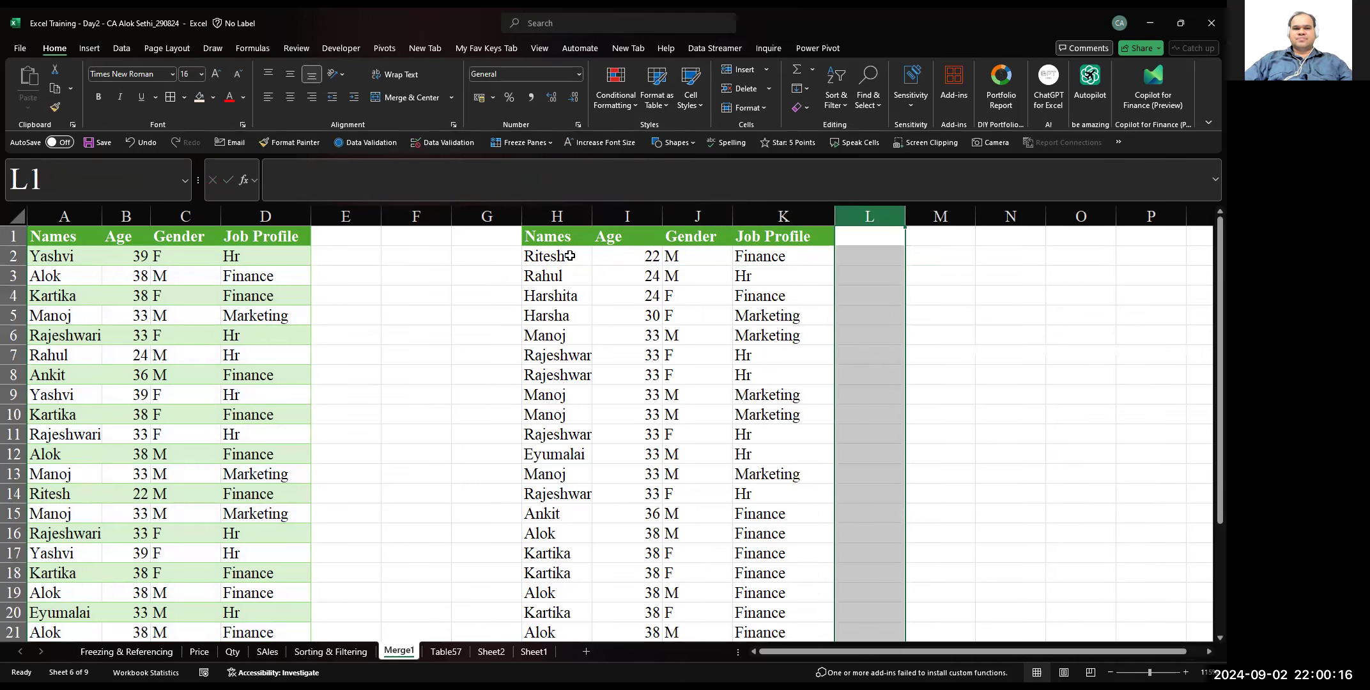
# Review the arguments of the SORT formula in H2 without changing it
pyautogui.click(570, 255)
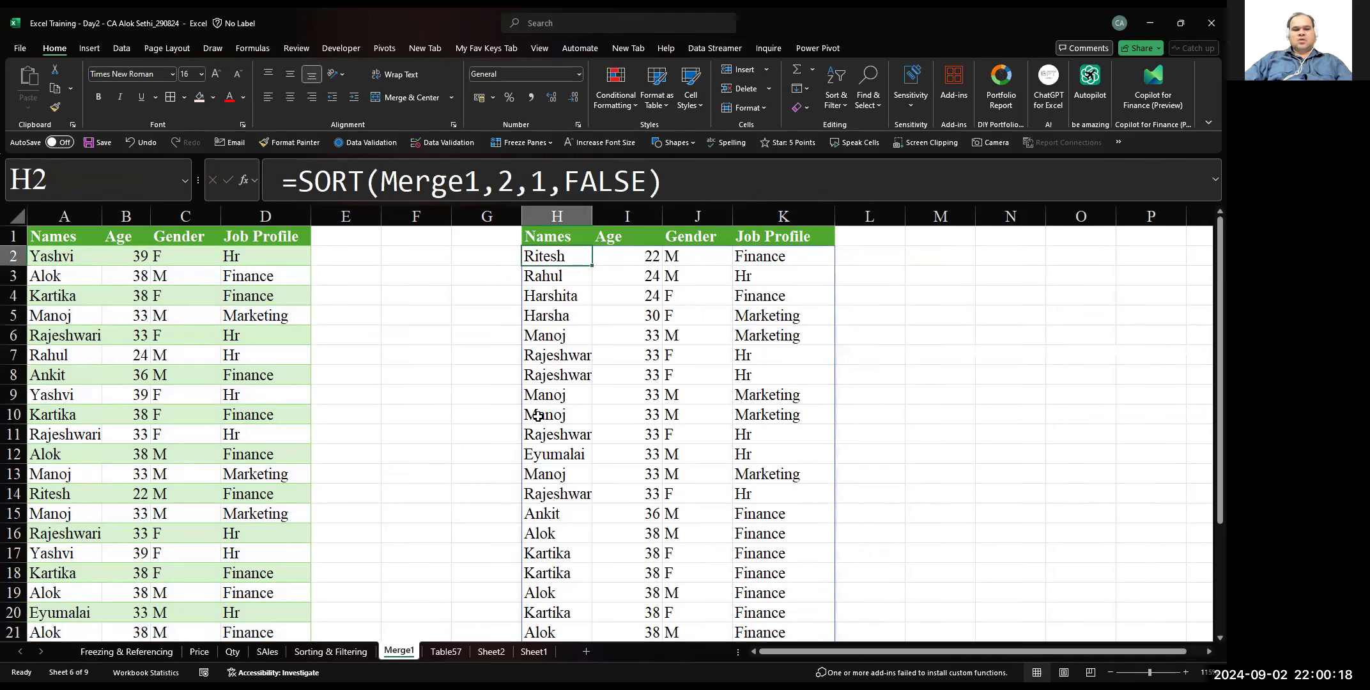
pyautogui.press('F2')
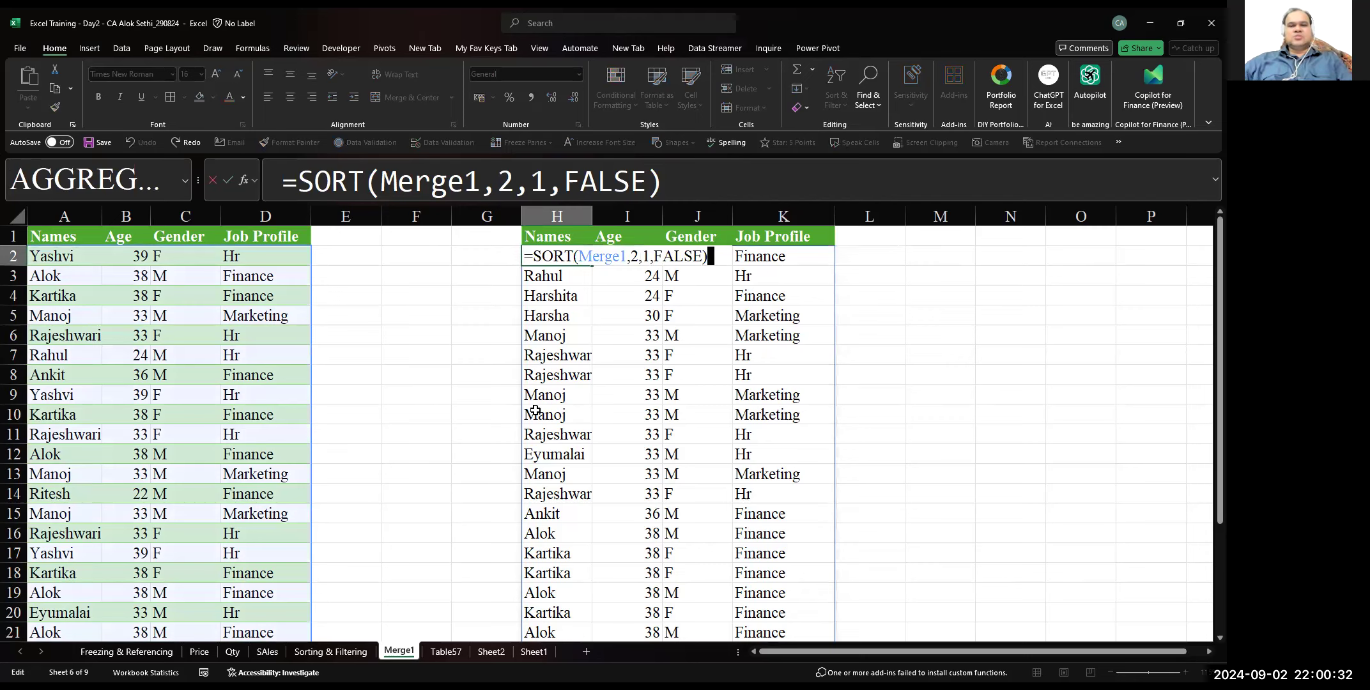
pyautogui.press('Escape')
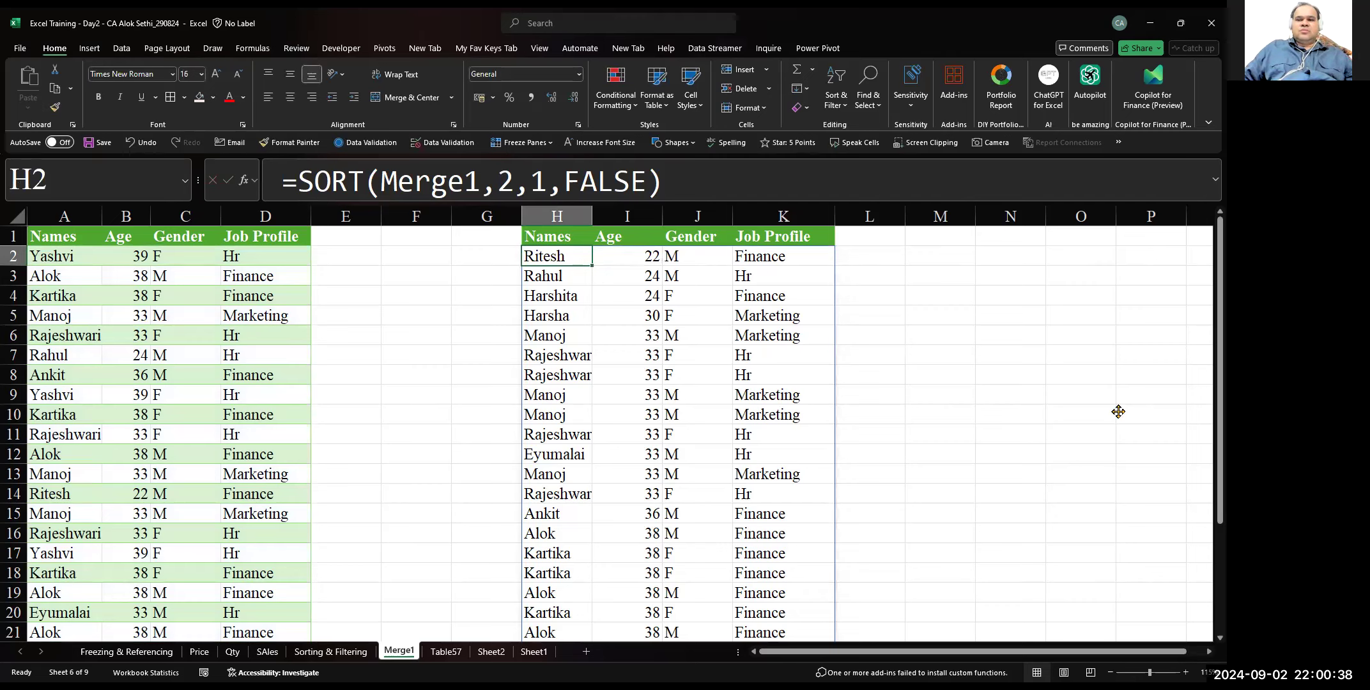
pyautogui.hotkey('alt', 'Tab')
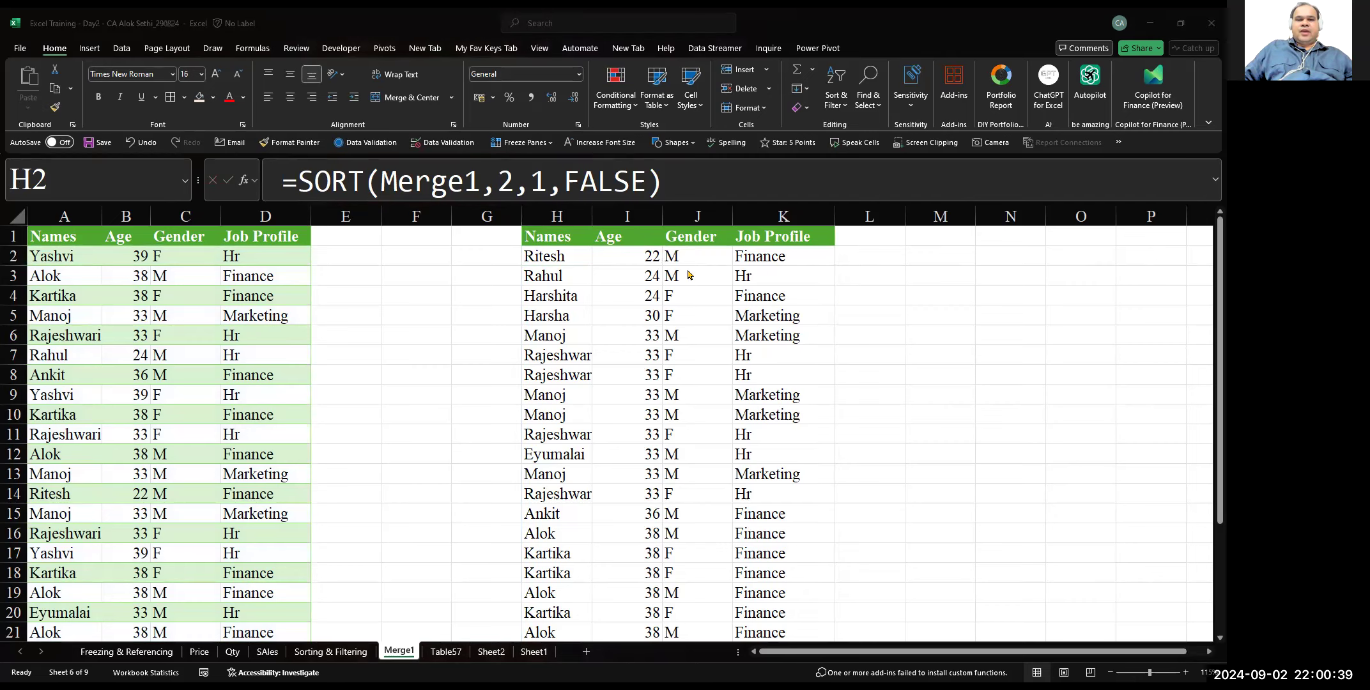
pyautogui.click(564, 254)
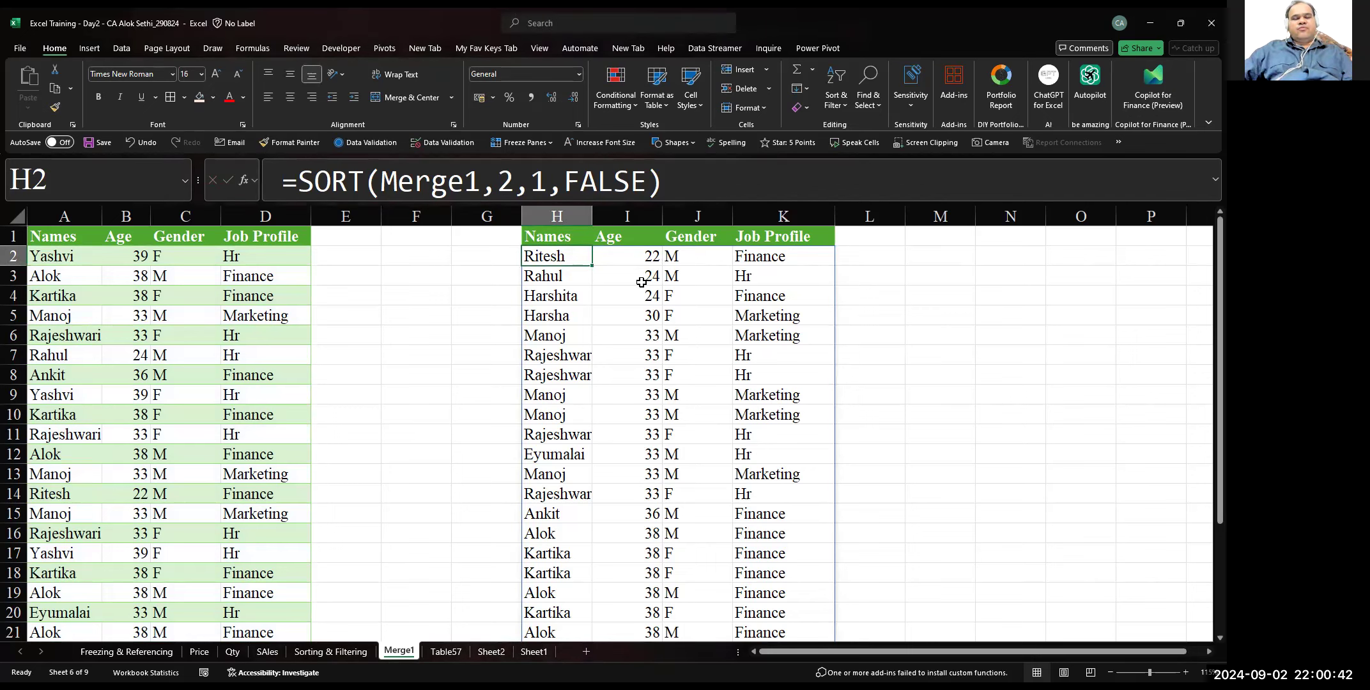
# Change the sort index in the H2 SORT formula to 3 so the list sorts by Gender, and check the sorted rows
pyautogui.press('F2')
pyautogui.press('Left')
pyautogui.press('Left')
pyautogui.press('Left')
pyautogui.press('Left')
pyautogui.press('Left')
pyautogui.press('Left')
pyautogui.press('Left')
pyautogui.press('Left')
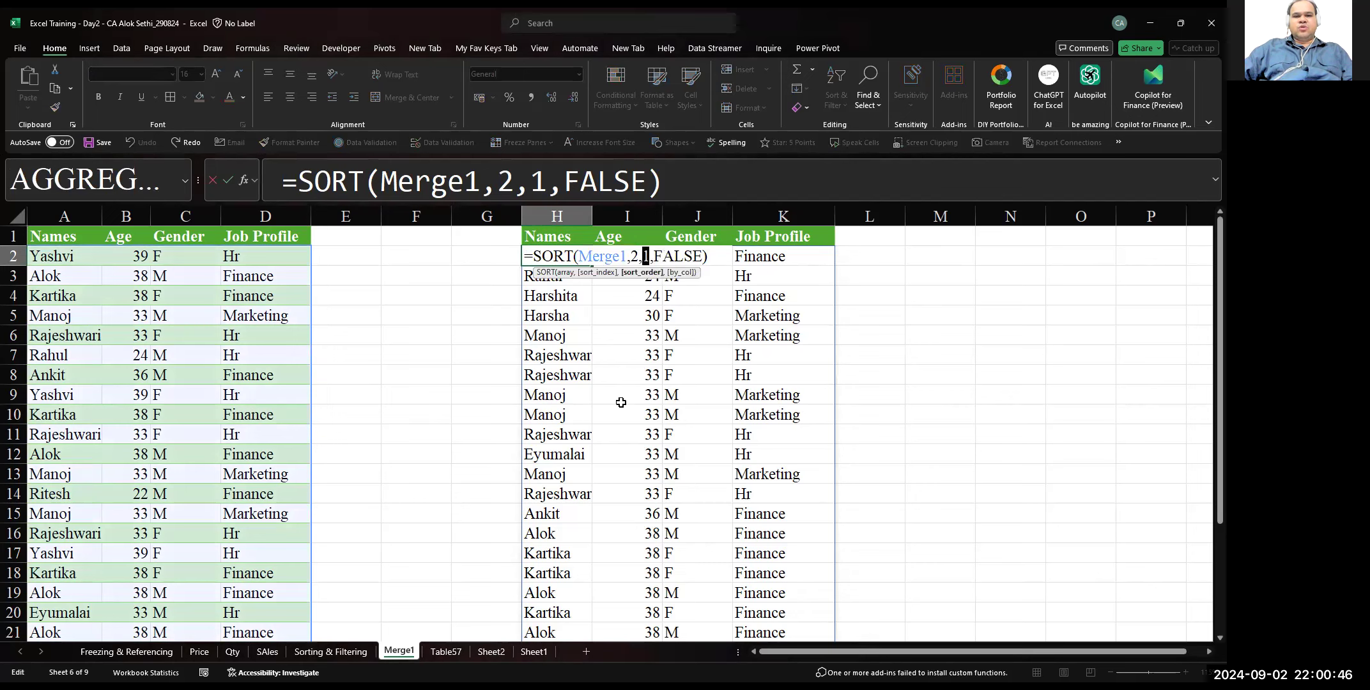
pyautogui.press('Left')
pyautogui.press('BackSpace')
pyautogui.write('3')
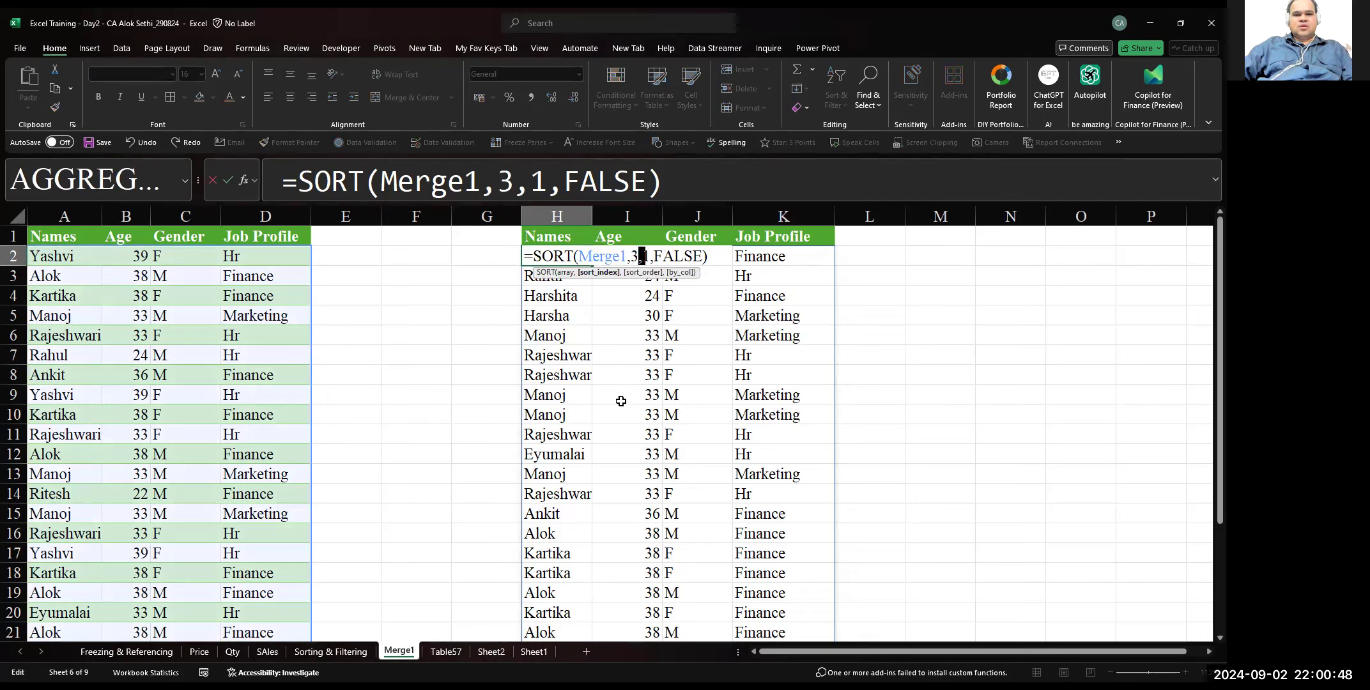
pyautogui.press('Return')
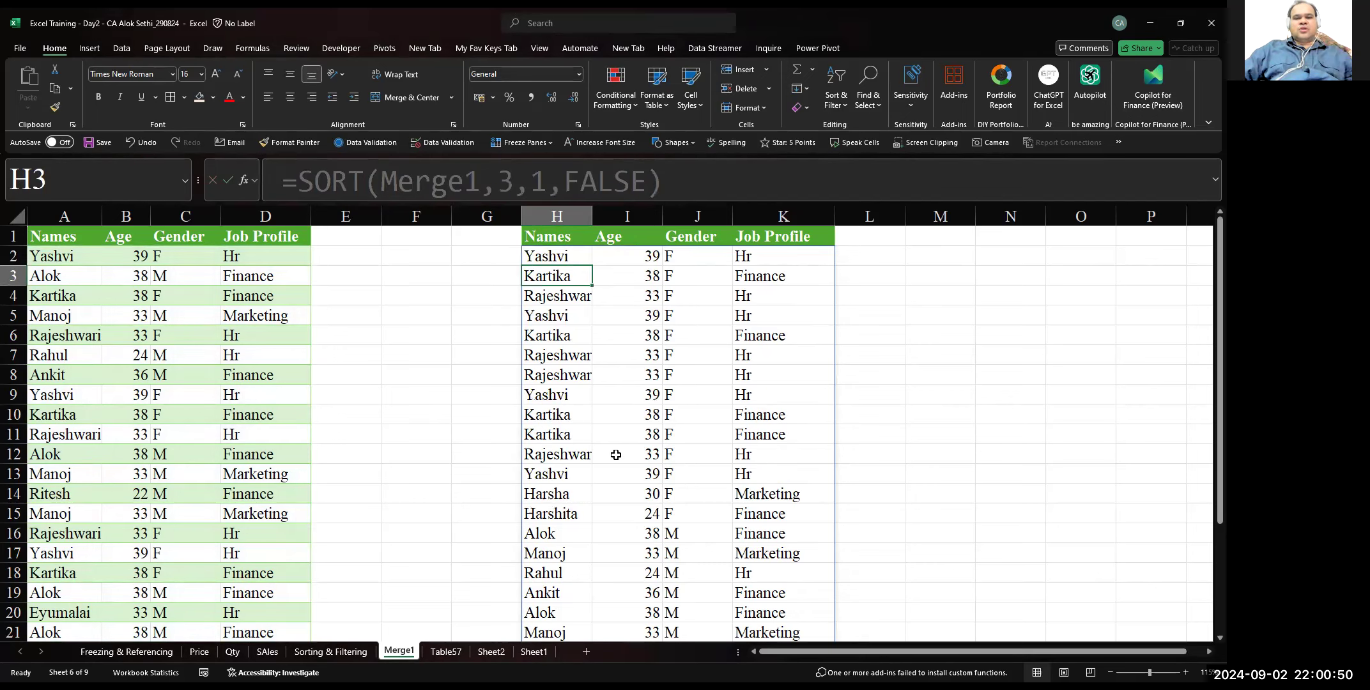
pyautogui.scroll(-4, 616, 454)
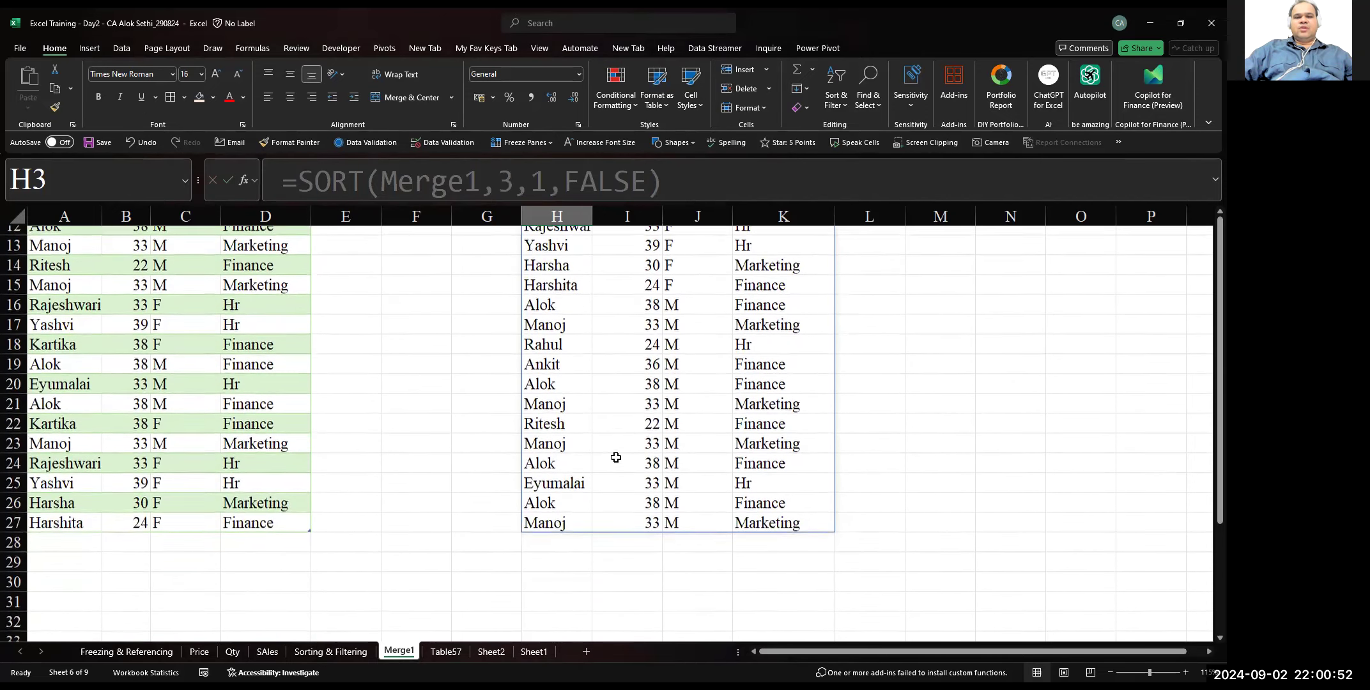
pyautogui.scroll(4, 615, 457)
# Set the sort index in the H2 formula to 4 to sort by Job Profile, and look through the list
pyautogui.press('Up')
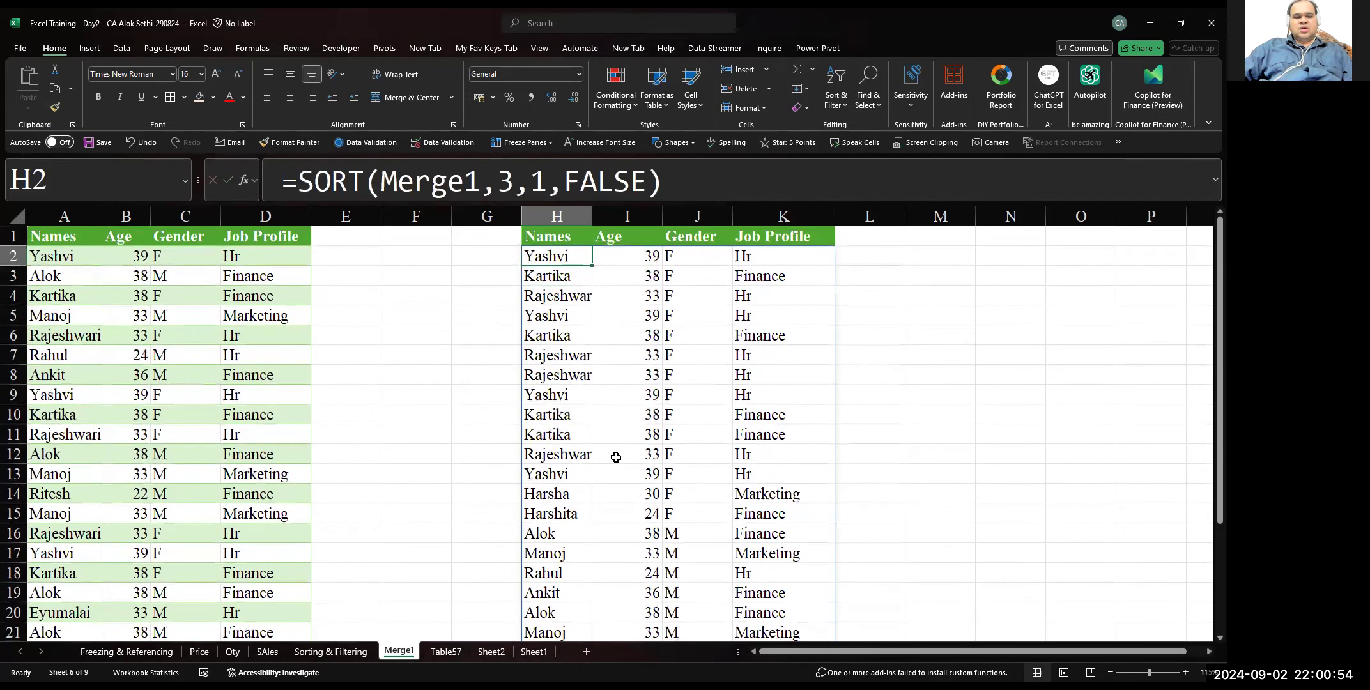
pyautogui.press('F2')
pyautogui.press('Left')
pyautogui.press('Left')
pyautogui.press('Left')
pyautogui.press('Left')
pyautogui.press('Left')
pyautogui.press('Left')
pyautogui.press('Left')
pyautogui.hotkey('shift', 'Left')
pyautogui.press('Left')
pyautogui.press('Left')
pyautogui.press('BackSpace')
pyautogui.write('4')
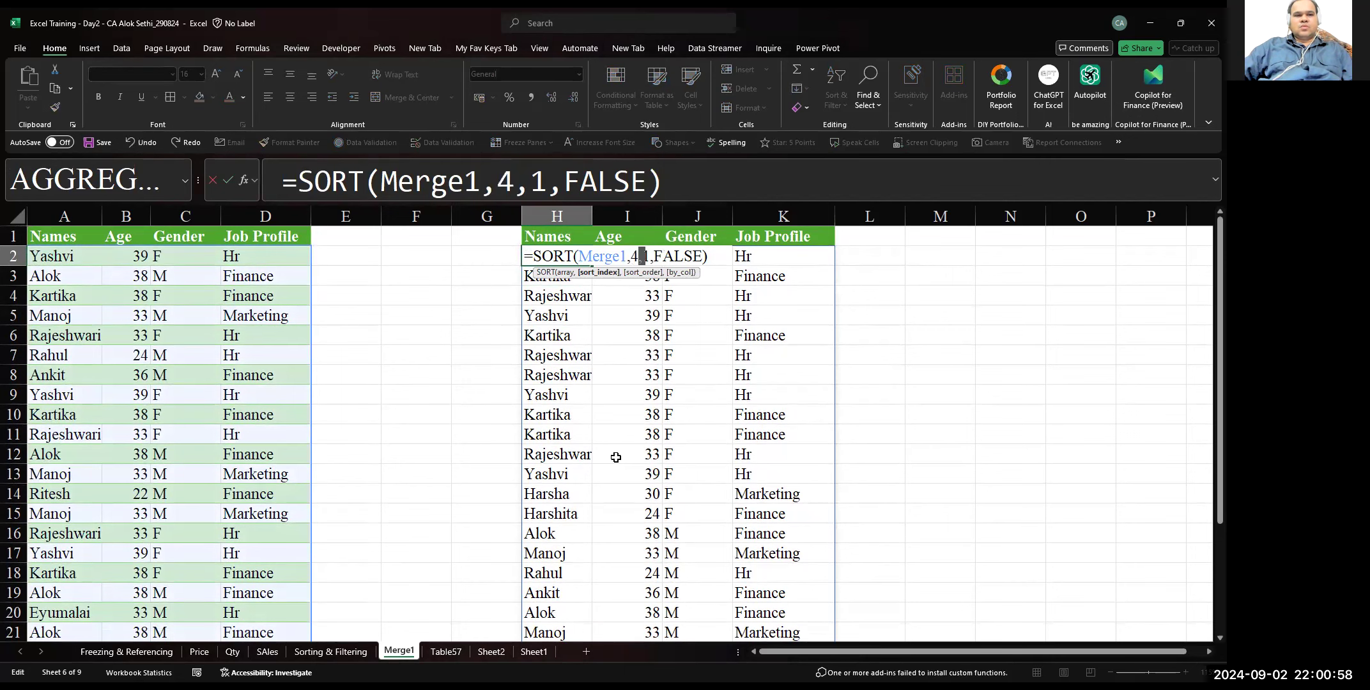
pyautogui.press('Return')
pyautogui.scroll(-2, 616, 458)
pyautogui.scroll(2, 615, 458)
# Change the H2 formula to sort index 1 and sort order -1 so the list sorts by Names in descending order
pyautogui.press('Up')
pyautogui.press('F2')
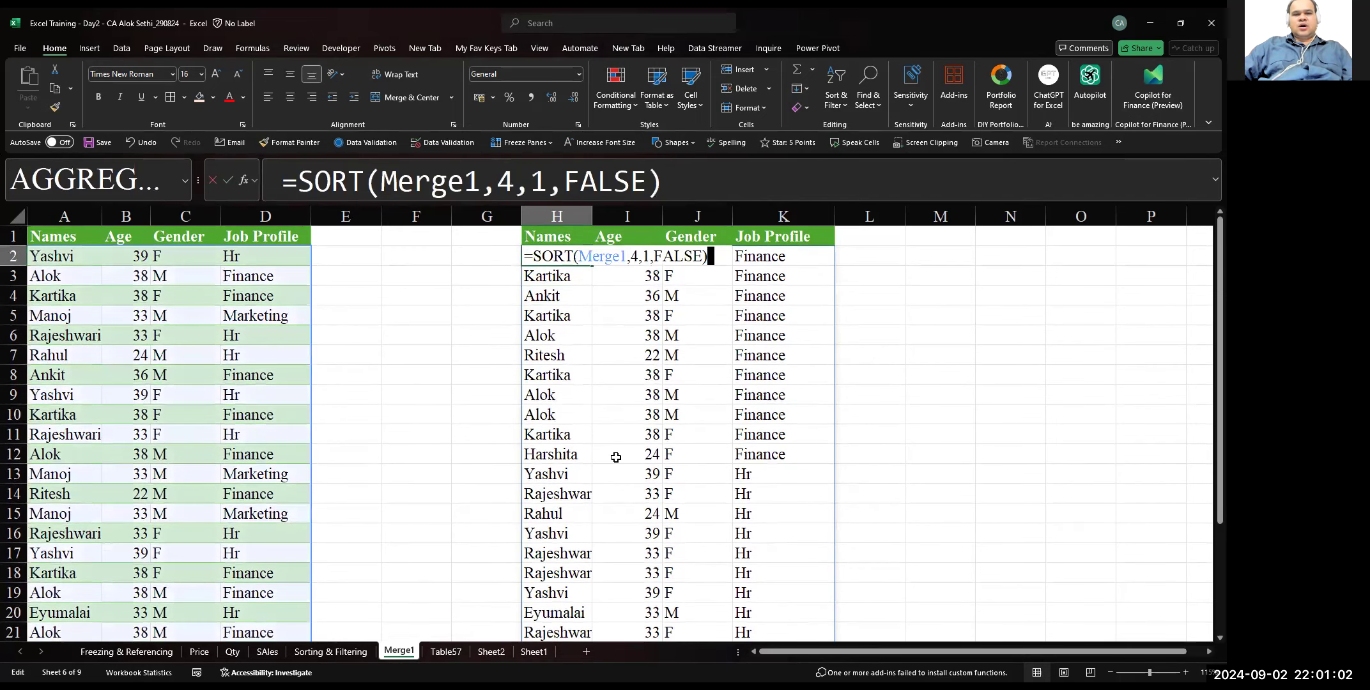
pyautogui.press('Left')
pyautogui.press('Left')
pyautogui.press('Left')
pyautogui.press('Left')
pyautogui.press('Left')
pyautogui.press('Left')
pyautogui.press('Left')
pyautogui.press('Left')
pyautogui.press('Left')
pyautogui.press('BackSpace')
pyautogui.write('1')
pyautogui.press('Right')
pyautogui.press('Right')
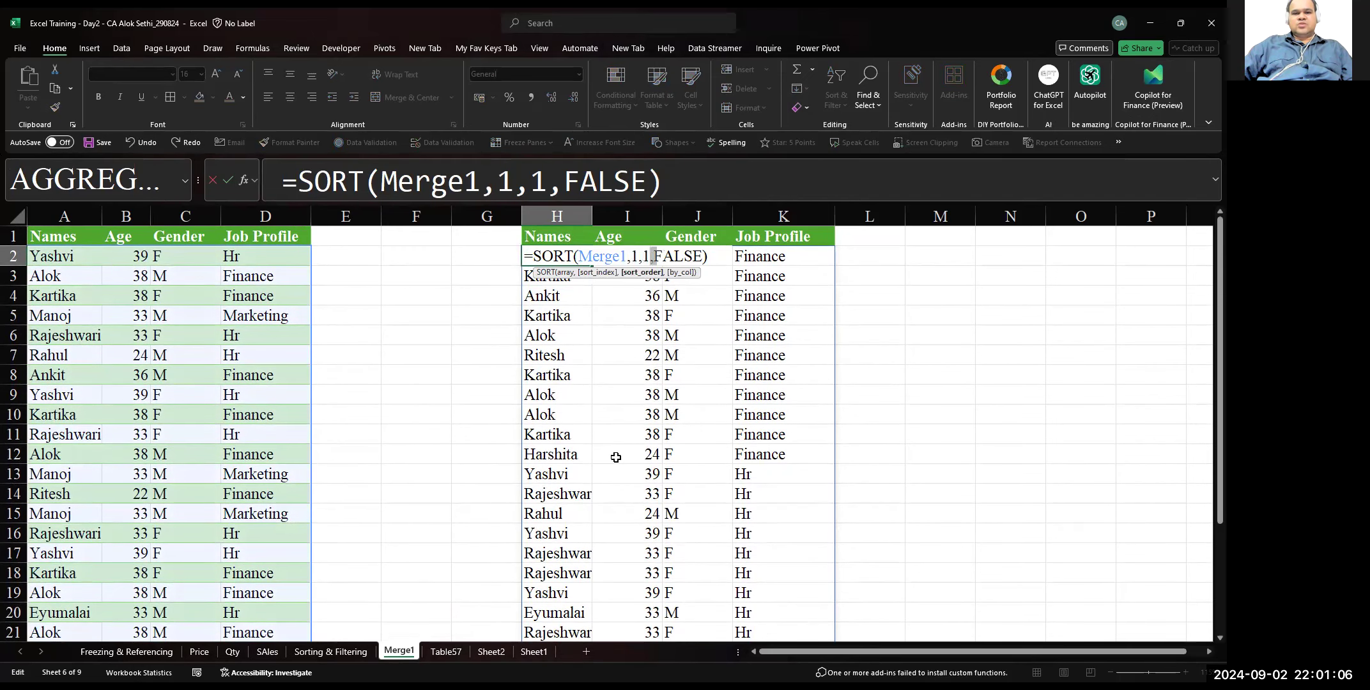
pyautogui.press('BackSpace')
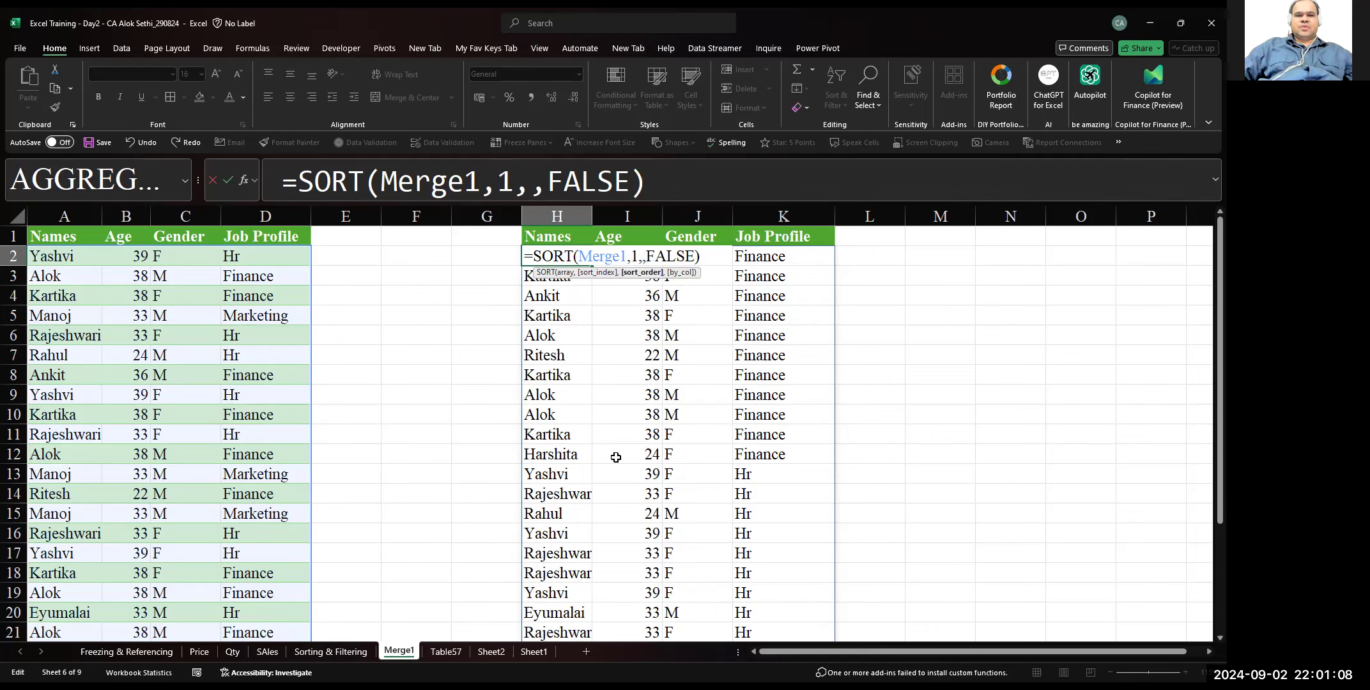
pyautogui.write('-1')
pyautogui.press('Return')
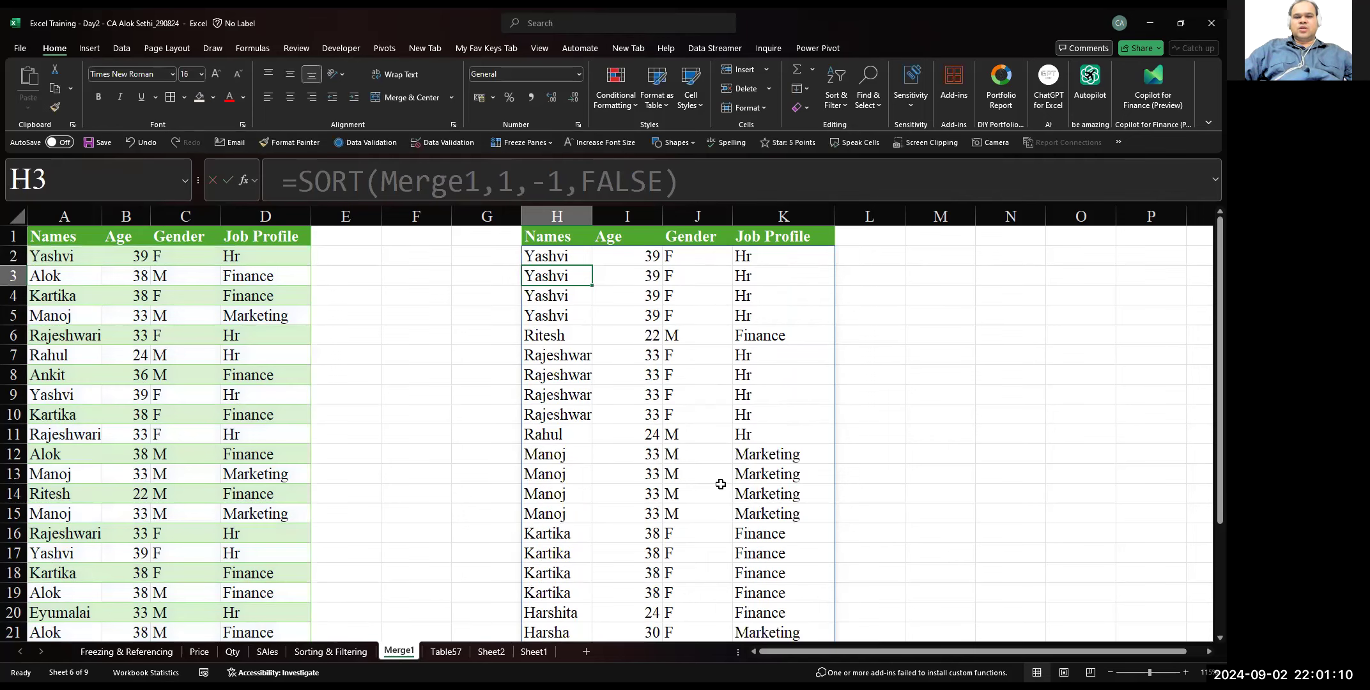
# Set the sort index in the H2 formula to 2 for a descending sort by Age
pyautogui.hotkey('alt', 'Tab')
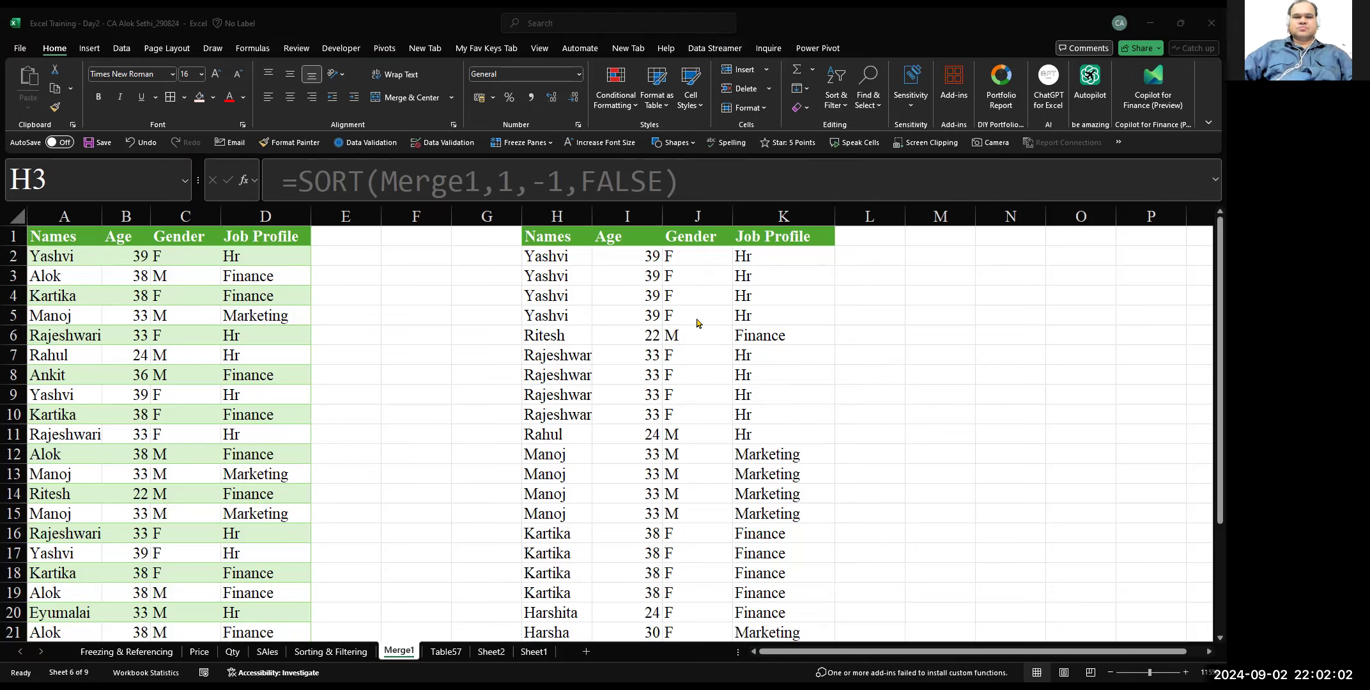
pyautogui.click(463, 340)
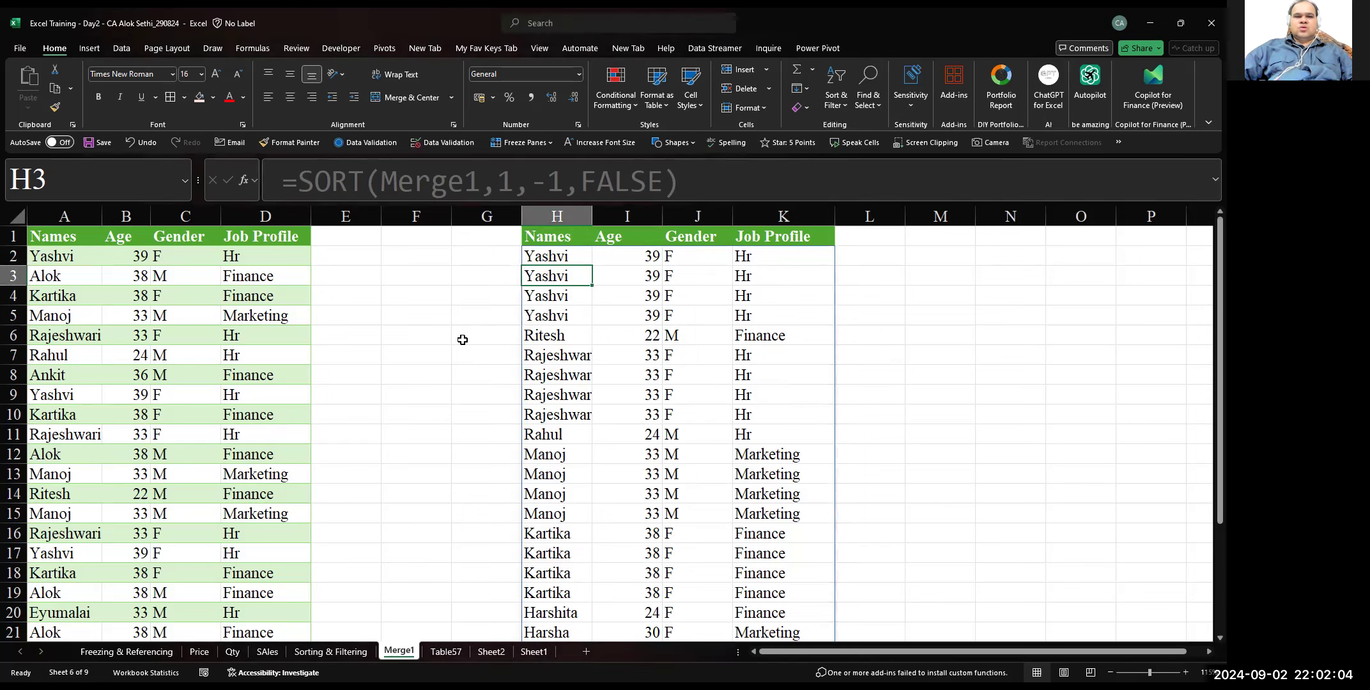
pyautogui.press('Up')
pyautogui.press('F2')
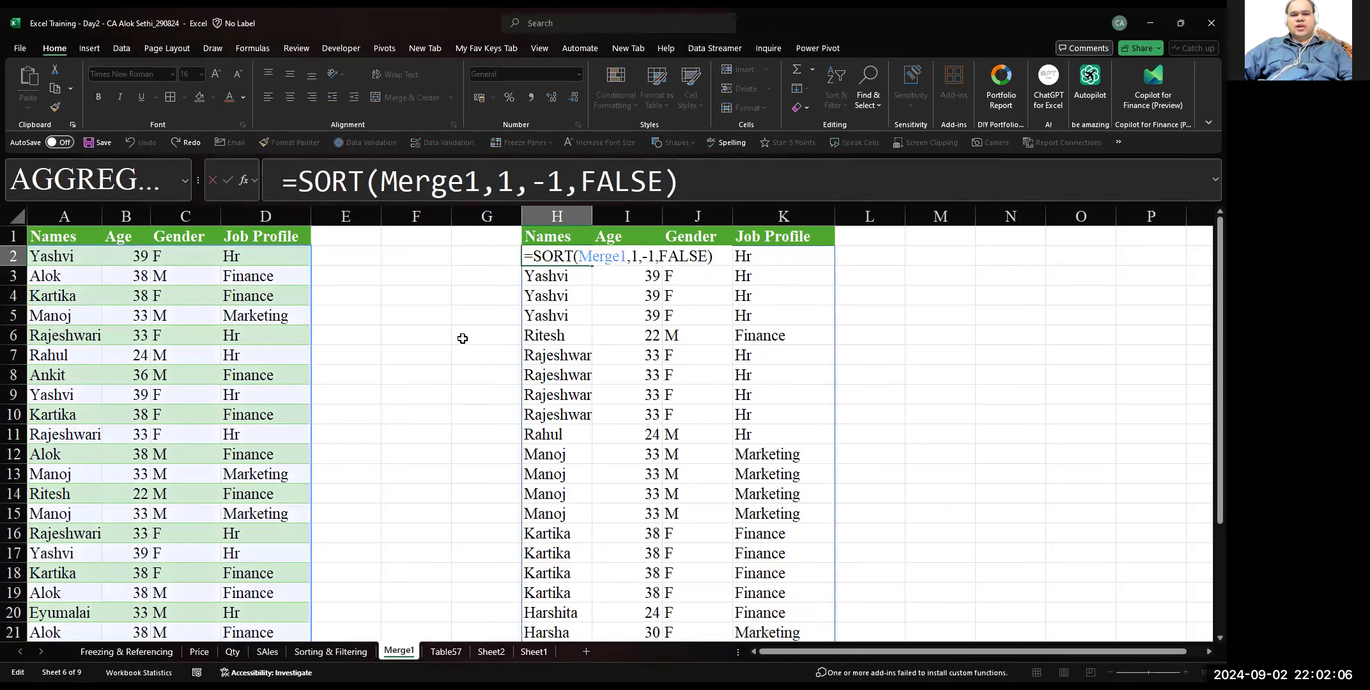
pyautogui.press('Left')
pyautogui.press('Left')
pyautogui.press('Left')
pyautogui.press('Left')
pyautogui.press('Left')
pyautogui.press('Left')
pyautogui.press('Left')
pyautogui.press('Left')
pyautogui.press('Left')
pyautogui.press('Left')
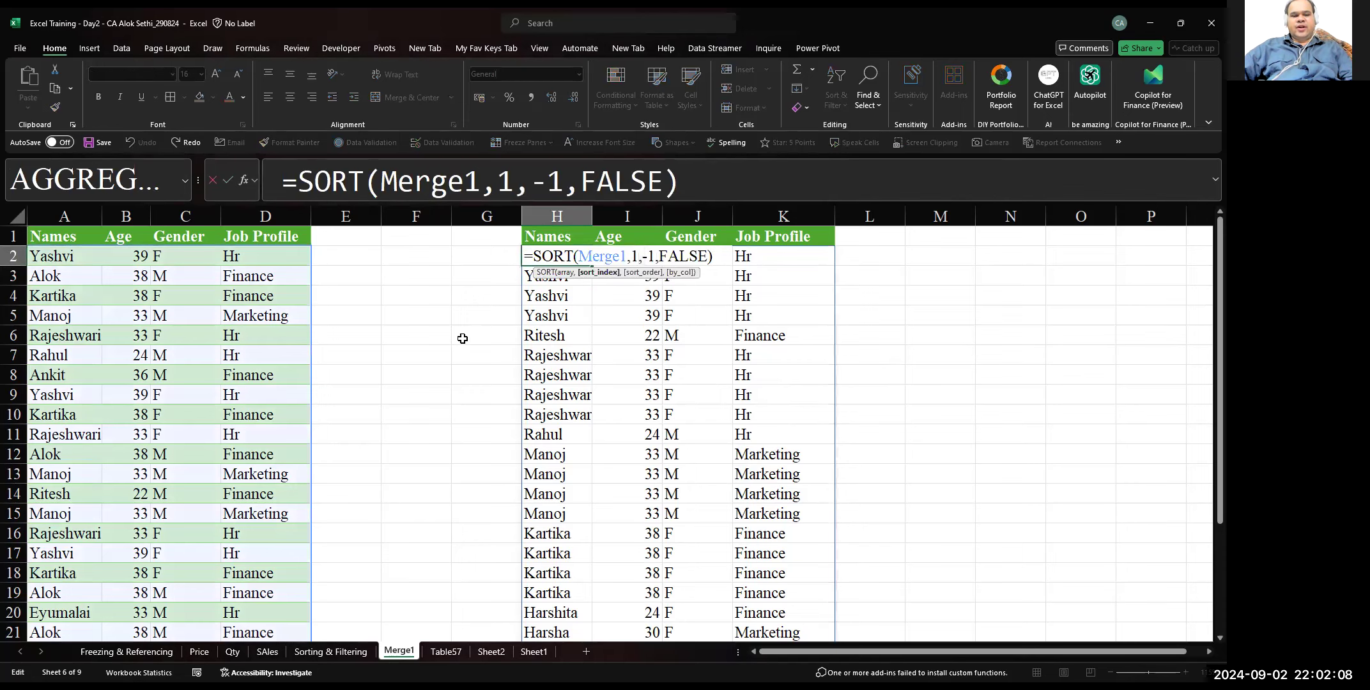
pyautogui.press('BackSpace')
pyautogui.write('2')
pyautogui.press('Return')
pyautogui.press('Up')
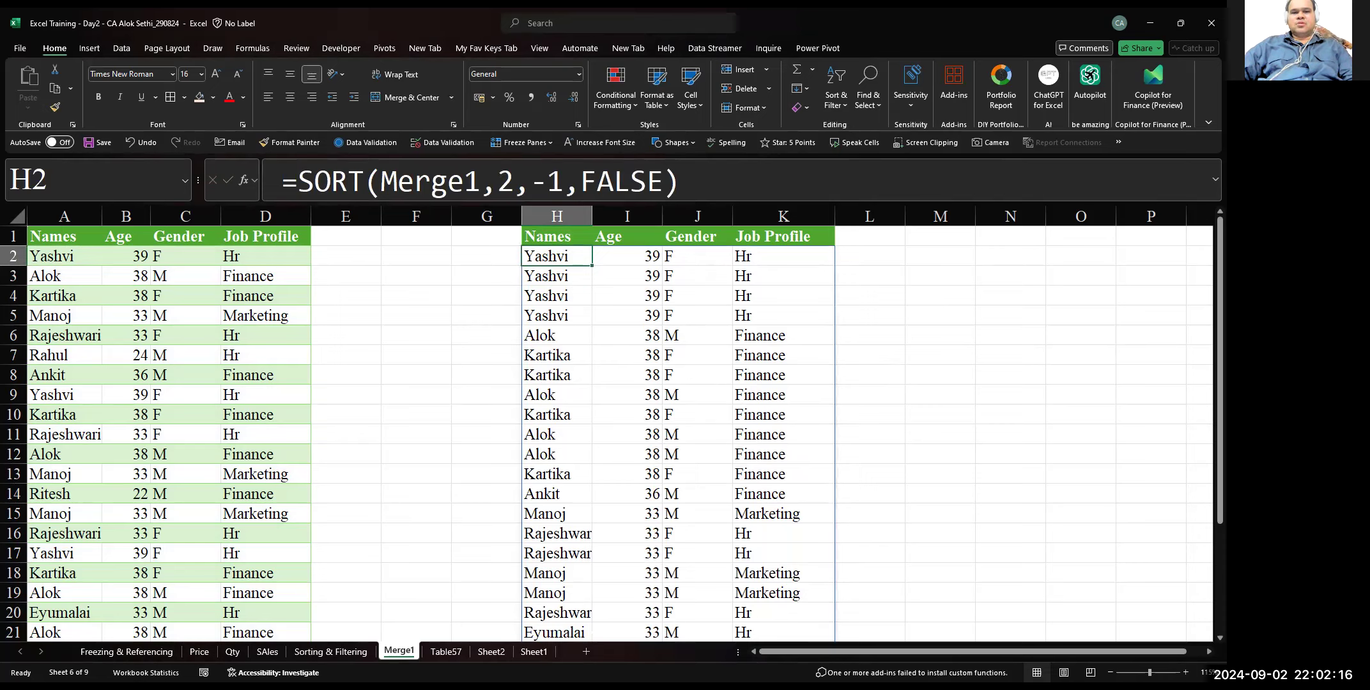
# Set the sort index in the H2 formula to 3 for a descending sort by Gender
pyautogui.hotkey('alt', 'Tab')
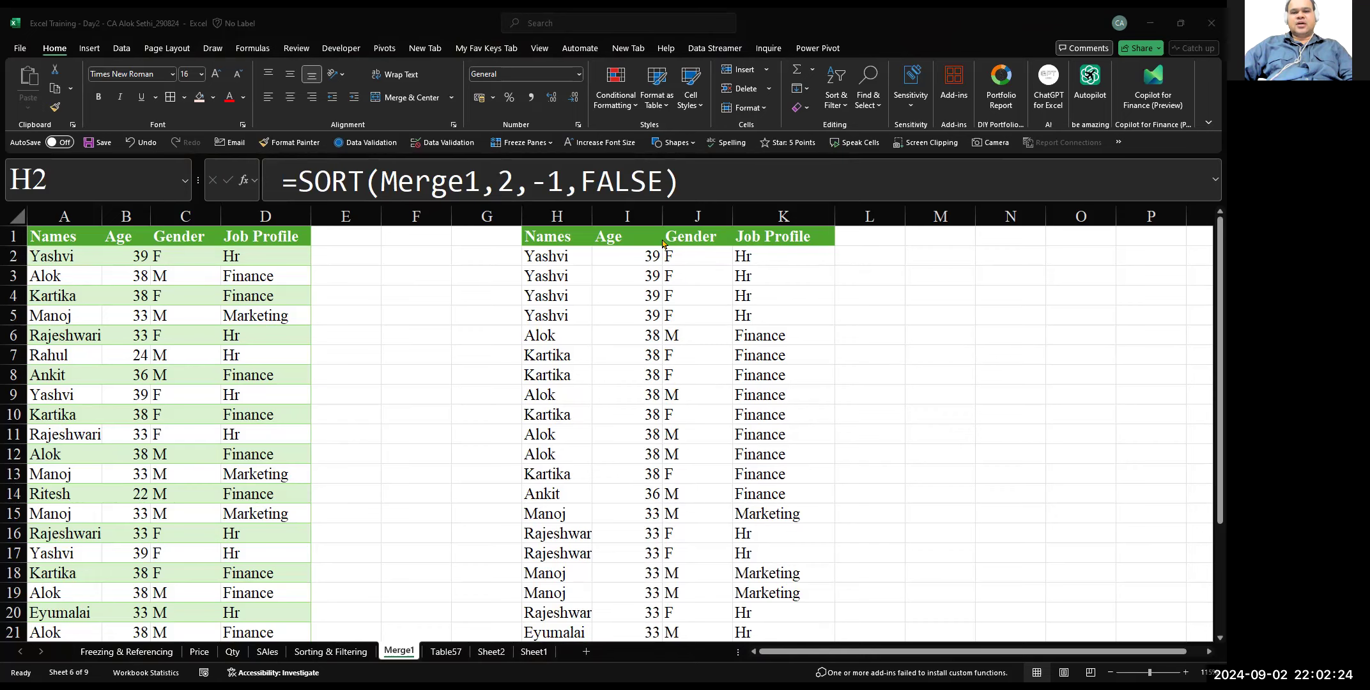
pyautogui.scroll(-2, 657, 462)
pyautogui.scroll(2, 657, 462)
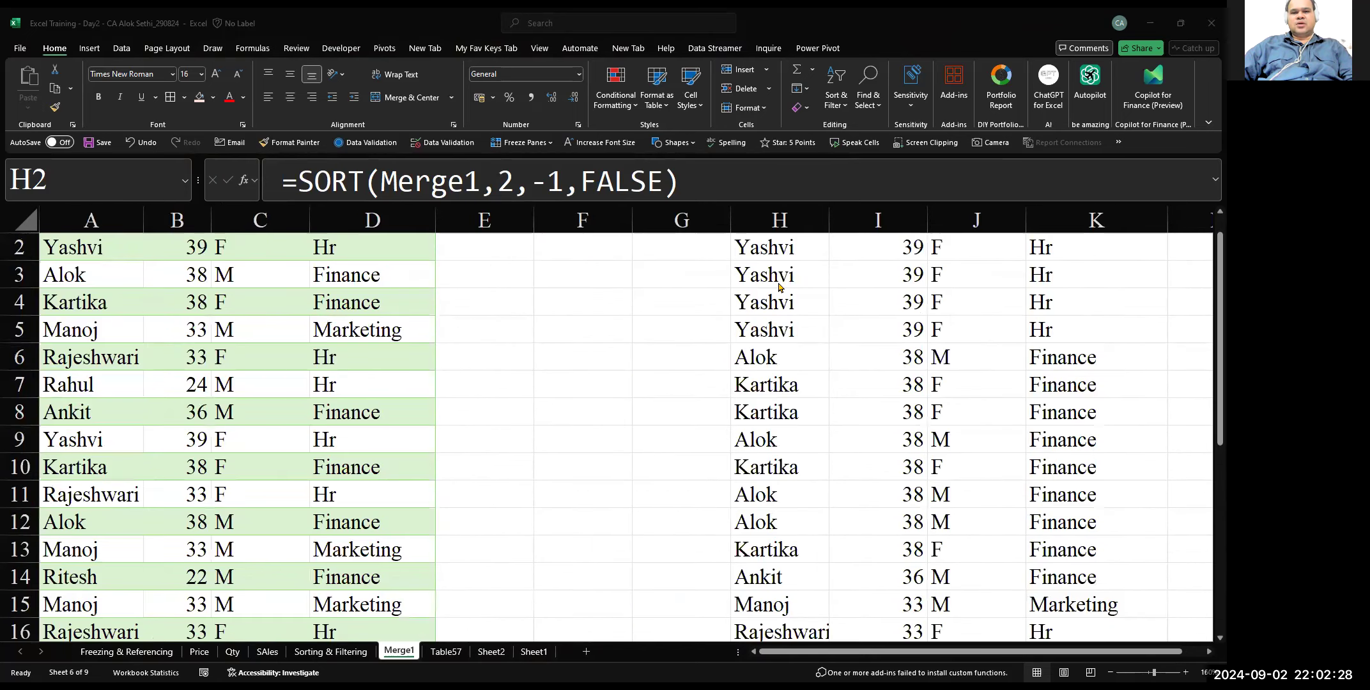
pyautogui.press('Up')
pyautogui.press('Down')
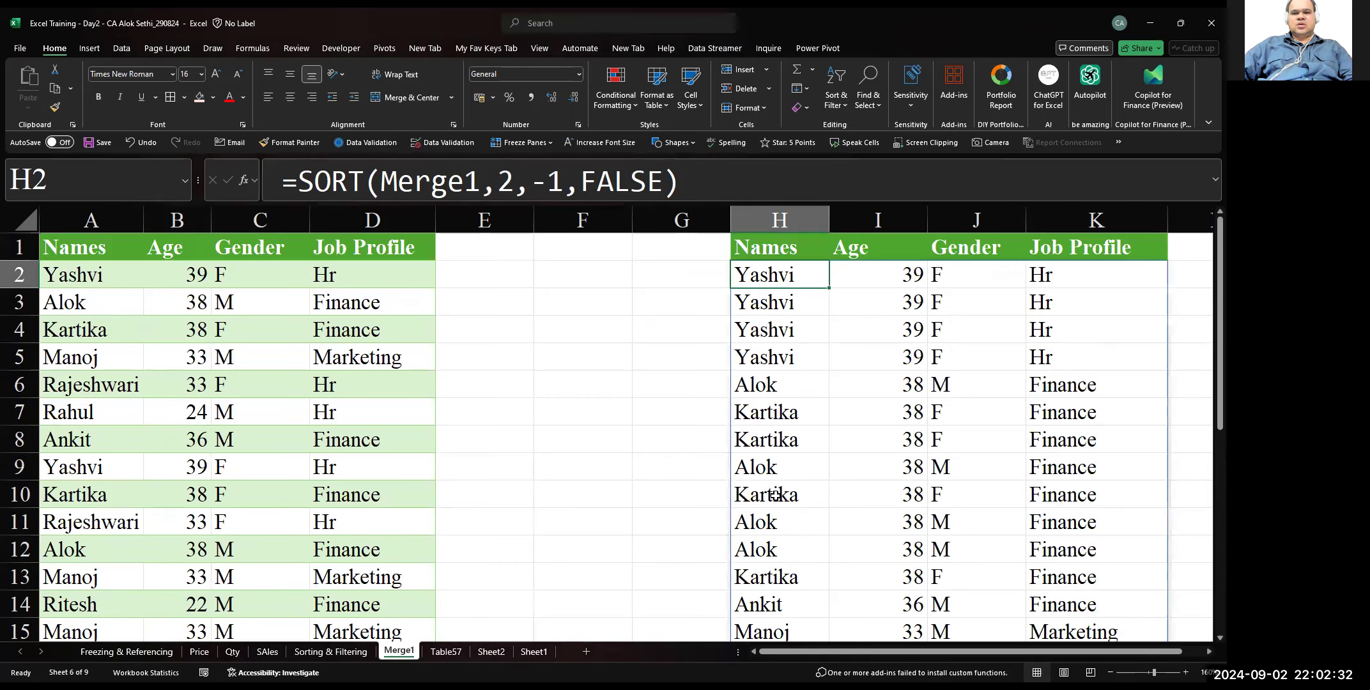
pyautogui.press('F2')
pyautogui.press('Left')
pyautogui.press('Left')
pyautogui.press('Left')
pyautogui.press('Left')
pyautogui.press('Left')
pyautogui.press('Left')
pyautogui.press('Left')
pyautogui.press('Left')
pyautogui.press('Left')
pyautogui.press('Left')
pyautogui.press('BackSpace')
pyautogui.write('3')
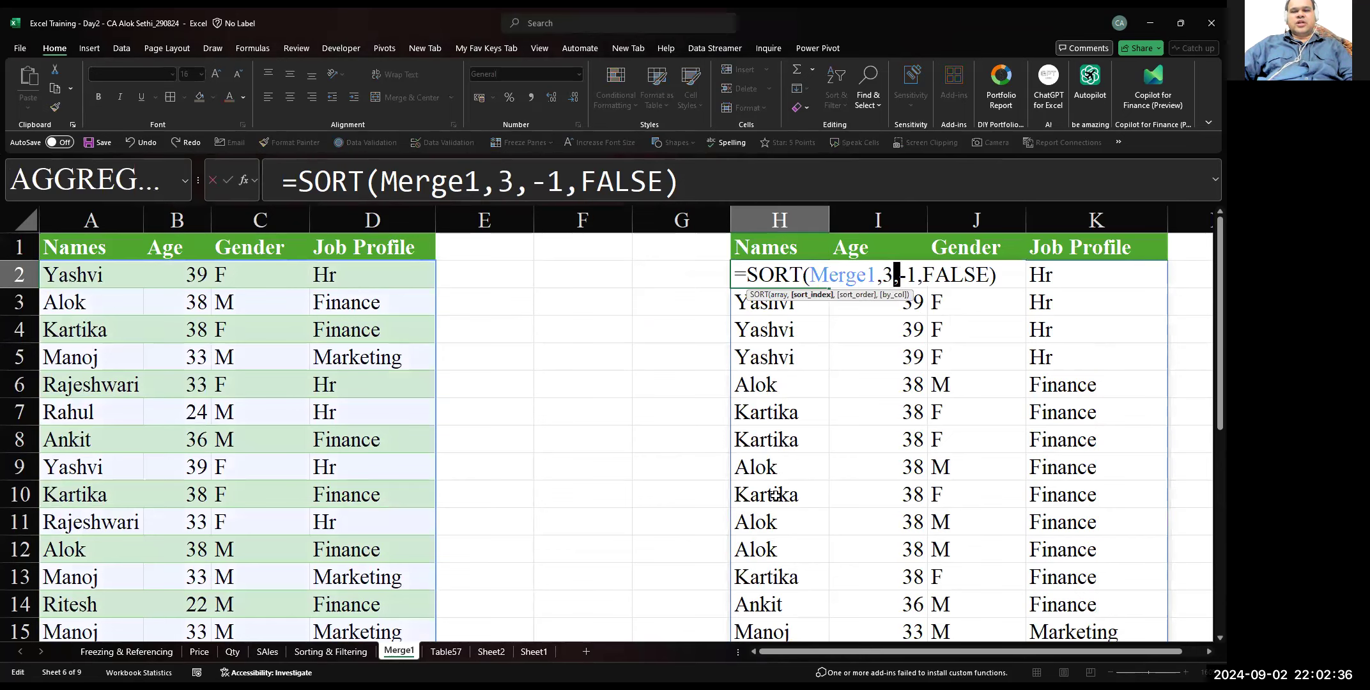
pyautogui.press('Return')
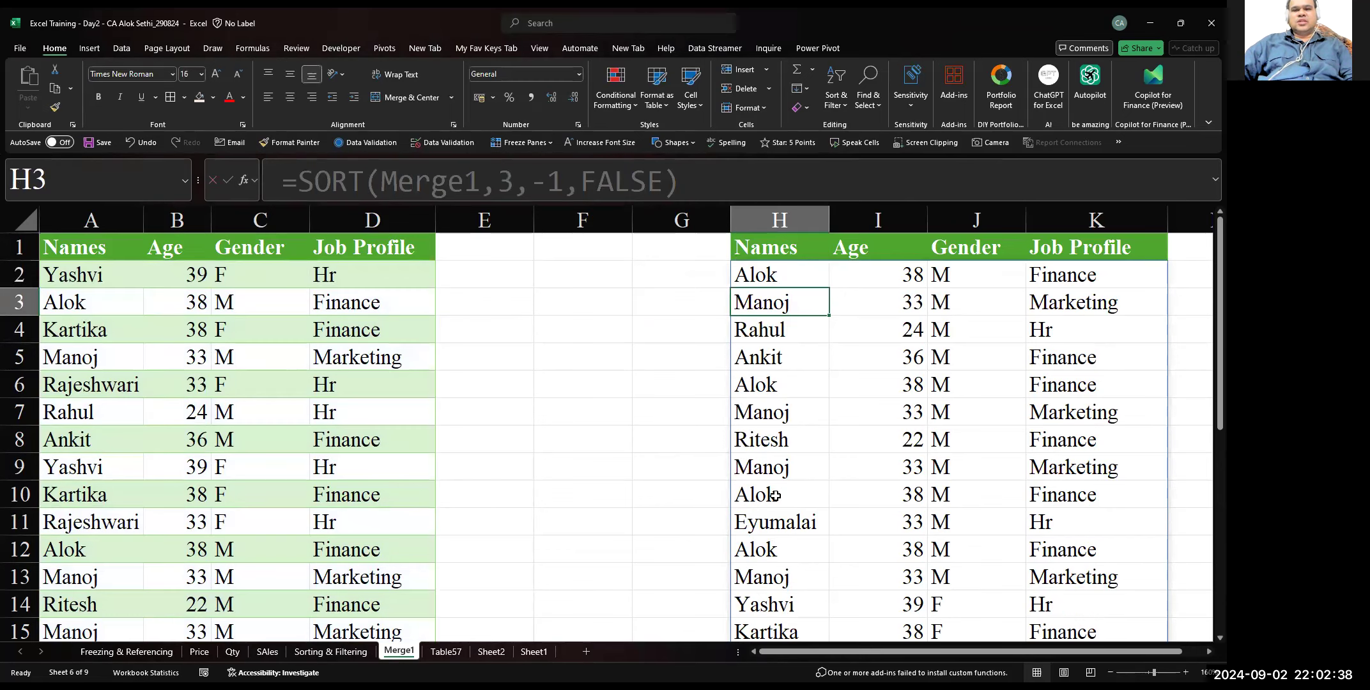
# Set the sort index in the H2 formula to 4 for a descending sort by Job Profile
pyautogui.press('Up')
pyautogui.press('F2')
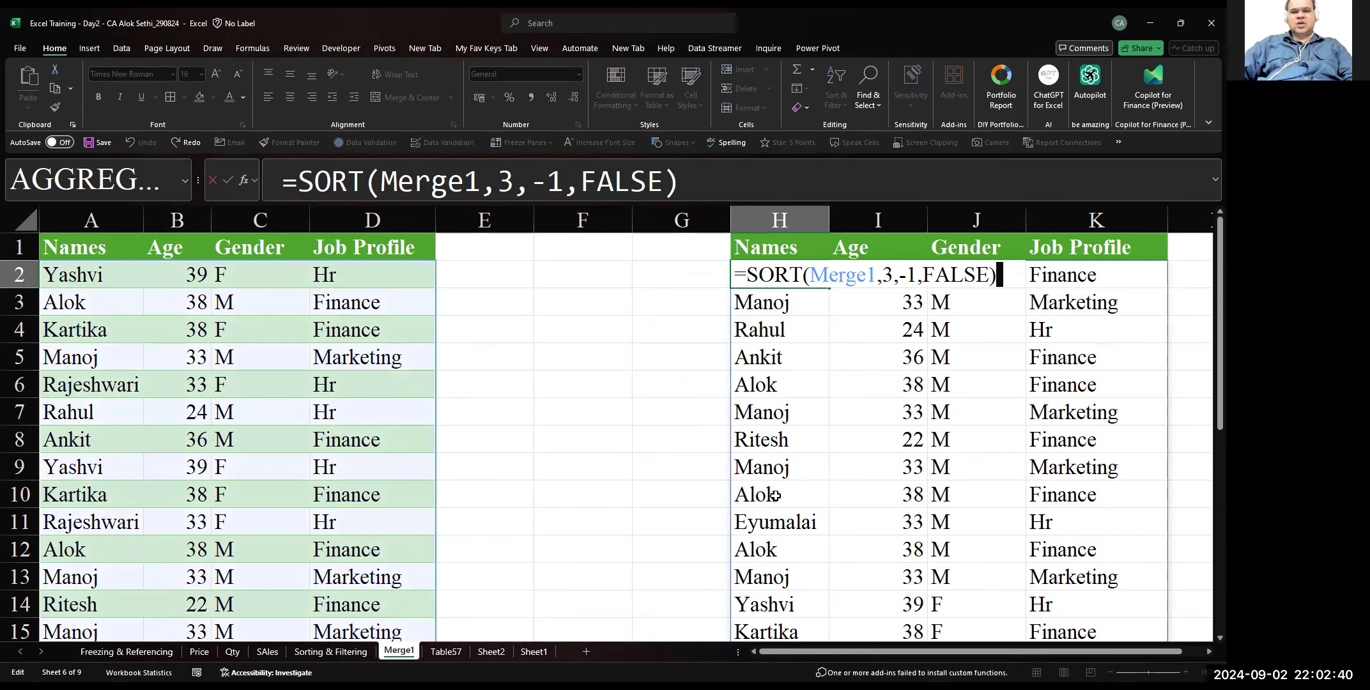
pyautogui.press('Left')
pyautogui.press('Left')
pyautogui.press('Left')
pyautogui.press('Left')
pyautogui.press('Left')
pyautogui.press('Left')
pyautogui.press('Left')
pyautogui.press('Left')
pyautogui.press('Left')
pyautogui.press('Left')
pyautogui.press('BackSpace')
pyautogui.write('4')
pyautogui.press('Return')
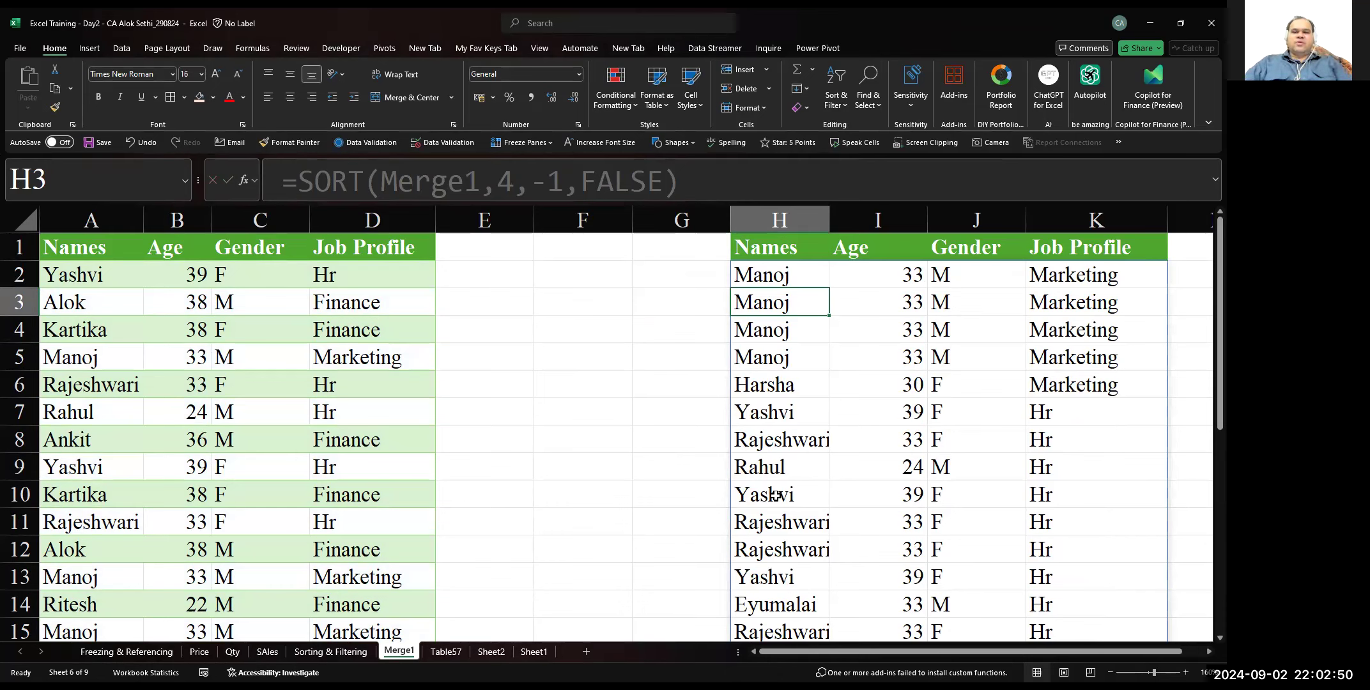
# Replace FALSE with TRUE in the by_col argument of the H2 SORT formula so it sorts by column
pyautogui.press('Up')
pyautogui.press('F2')
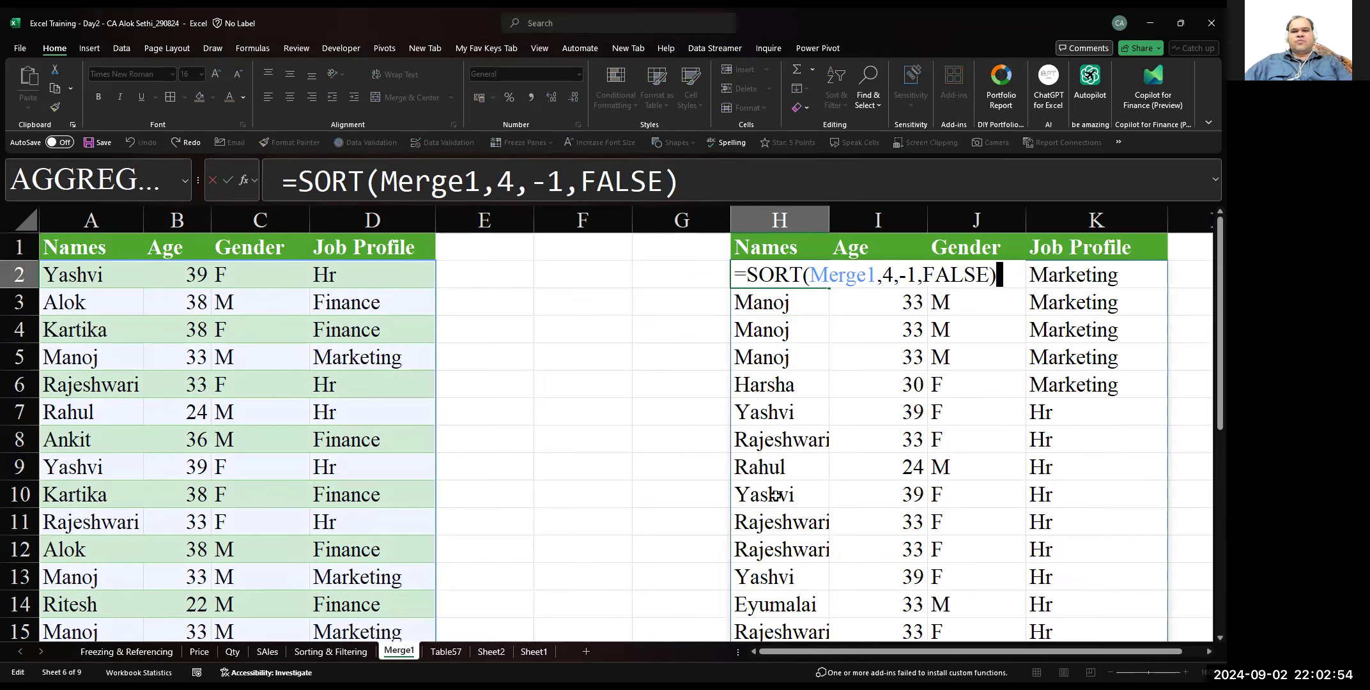
pyautogui.press('Left')
pyautogui.press('Left')
pyautogui.press('Delete')
pyautogui.press('BackSpace')
pyautogui.press('BackSpace')
pyautogui.press('BackSpace')
pyautogui.press('BackSpace')
pyautogui.write('true')
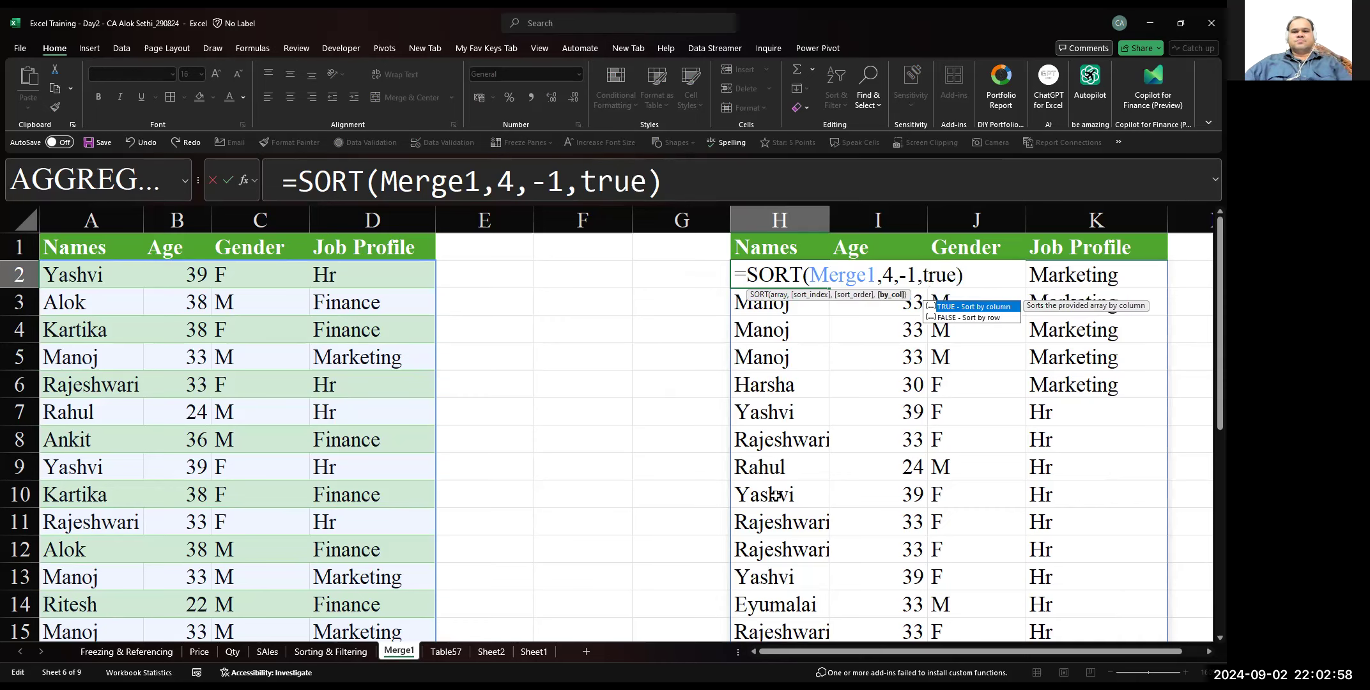
pyautogui.hotkey('ctrl', 'Return')
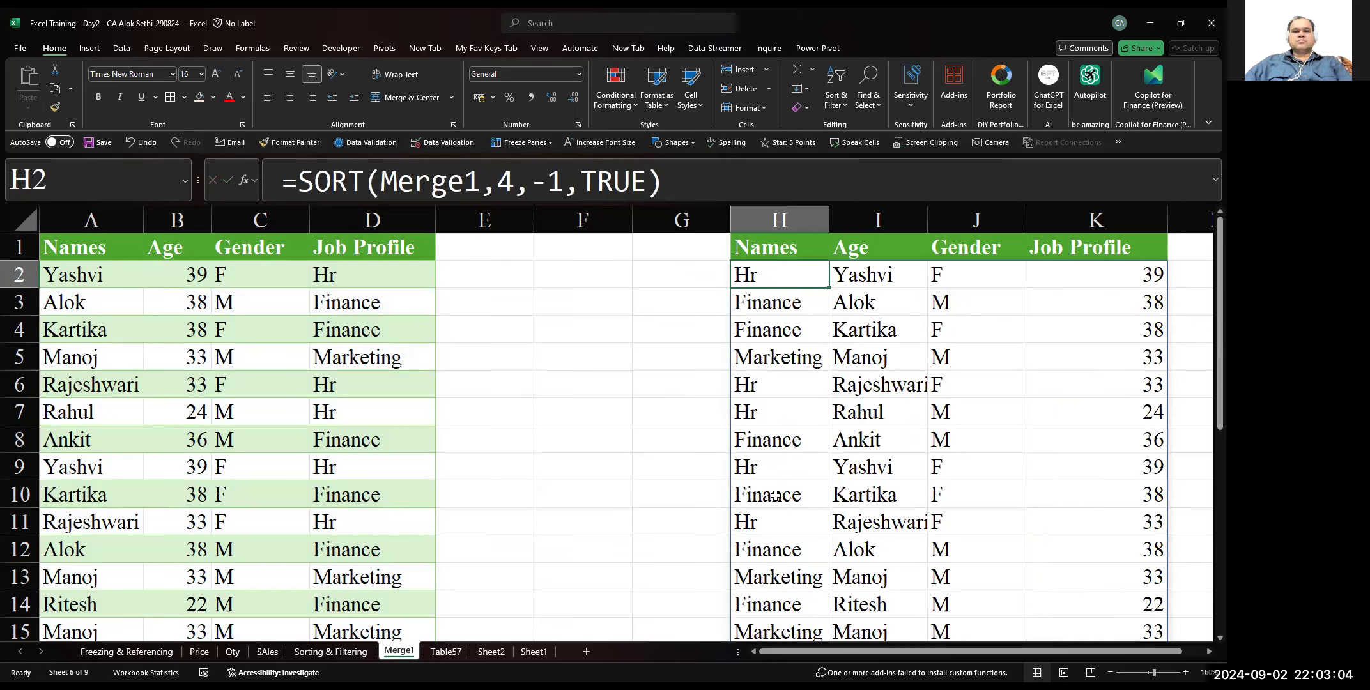
# Examine the column order of the SORT output in H to K against its header row
pyautogui.press('Up')
pyautogui.press('Down')
pyautogui.press('Up')
pyautogui.press('Down')
pyautogui.press('Up')
pyautogui.press('Down')
pyautogui.press('Right')
pyautogui.press('Right')
pyautogui.press('Right')
pyautogui.press('Right')
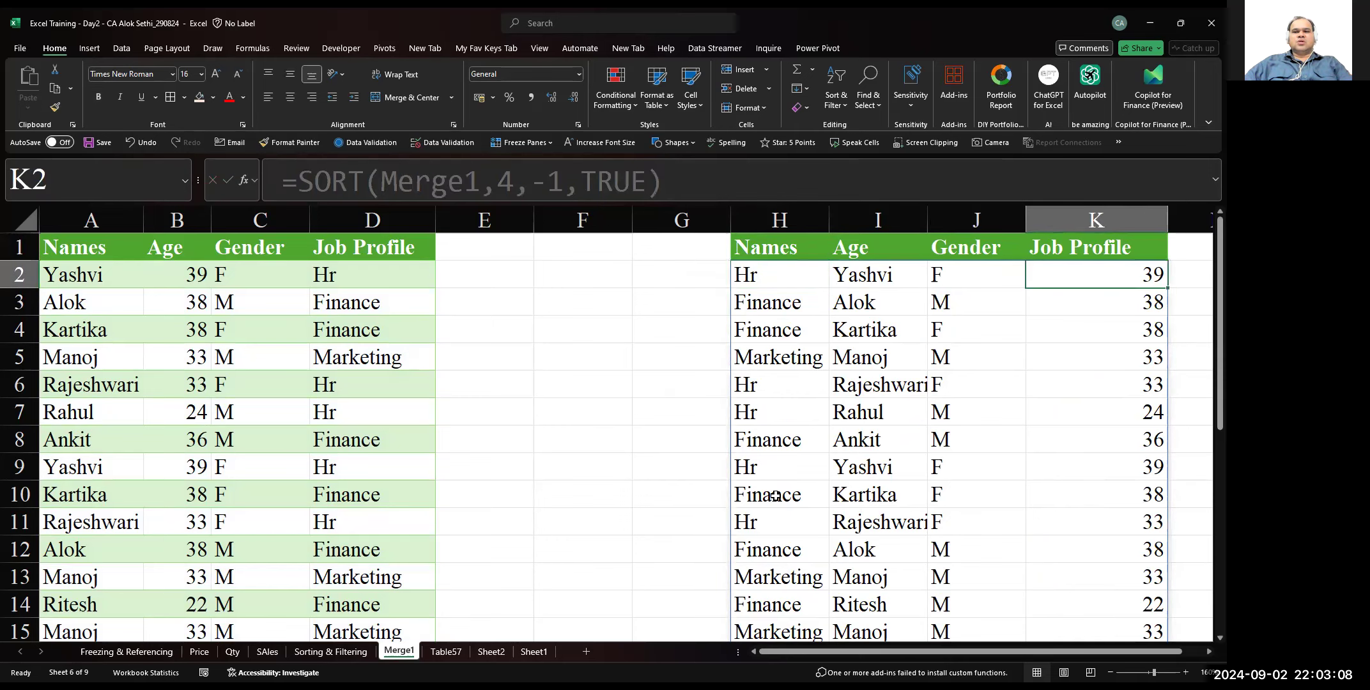
pyautogui.press('Left')
pyautogui.press('Left')
# Compare the Names, Age, Gender and Job Profile headers with the values beneath them in the first row of the column-sorted output
pyautogui.press('Left')
pyautogui.press('Left')
pyautogui.press('Up')
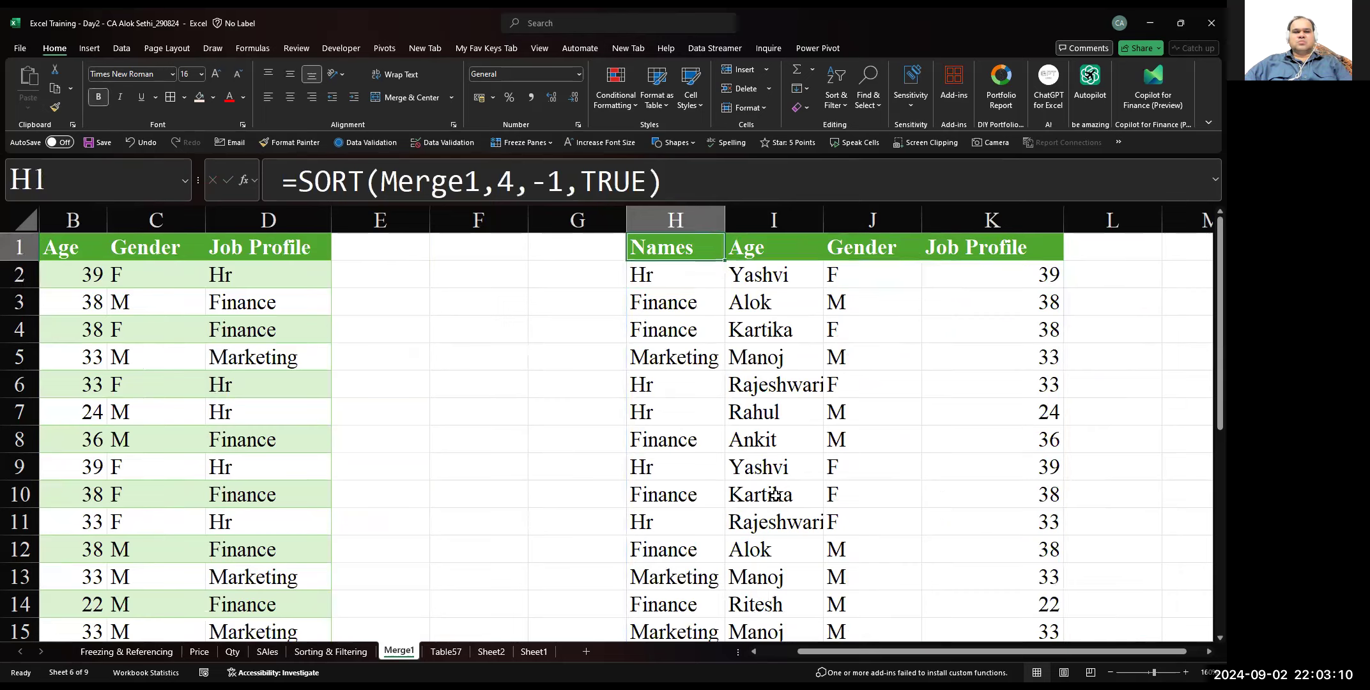
pyautogui.press('Right')
pyautogui.press('Right')
pyautogui.press('Right')
pyautogui.press('Down')
pyautogui.press('Left')
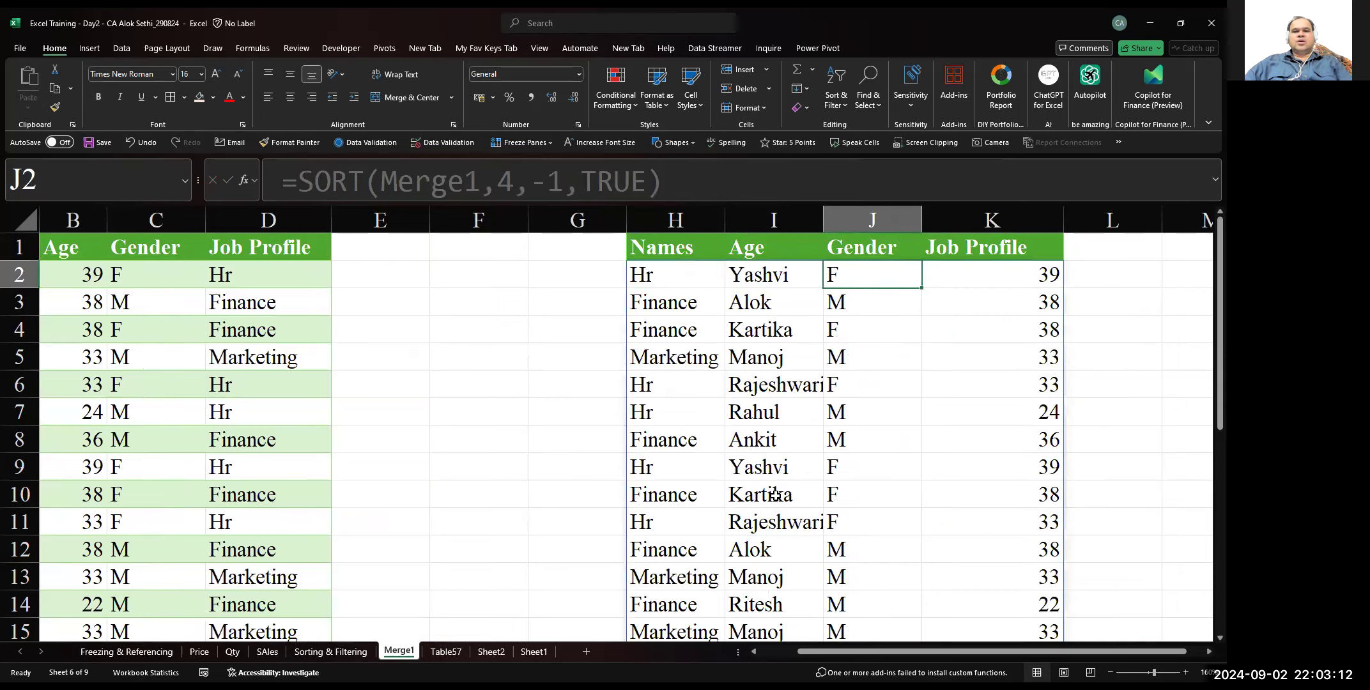
pyautogui.press('Left')
pyautogui.press('Left')
pyautogui.press('Up')
pyautogui.press('Left')
pyautogui.press('Right')
pyautogui.press('Right')
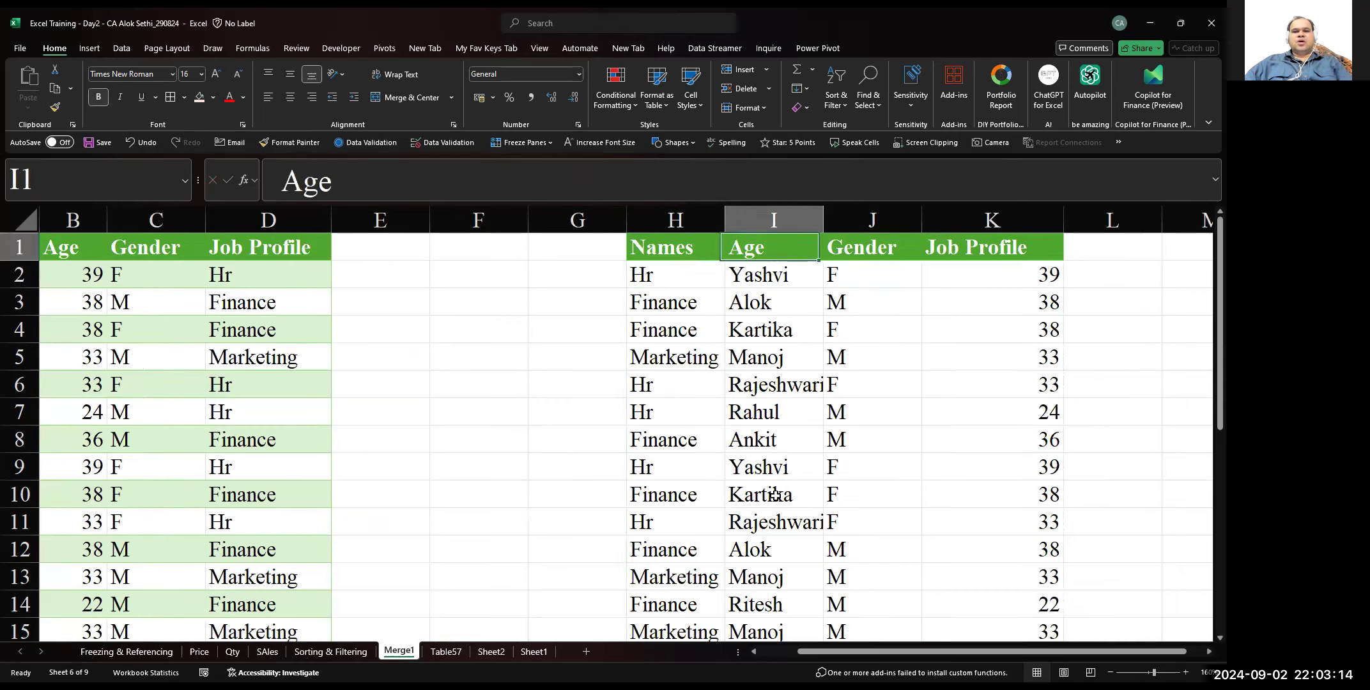
pyautogui.press('Down')
pyautogui.press('Left')
# Change the by_col argument of the H2 SORT formula to FALSE so it sorts by row
pyautogui.press('Left')
pyautogui.press('Right')
pyautogui.press('Right')
pyautogui.press('Right')
pyautogui.press('Right')
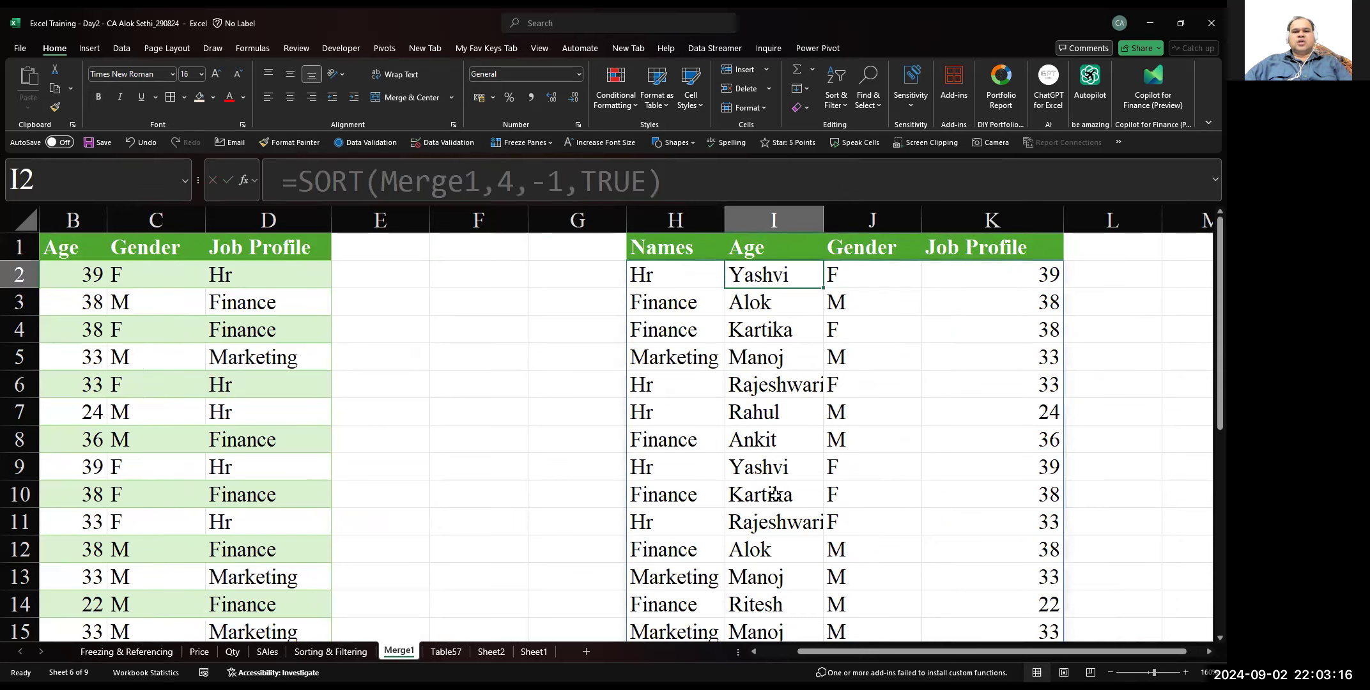
pyautogui.press('Left')
pyautogui.press('Left')
pyautogui.press('Left')
pyautogui.press('F2')
pyautogui.press('Left')
pyautogui.press('BackSpace')
pyautogui.press('BackSpace')
pyautogui.press('BackSpace')
pyautogui.press('BackSpace')
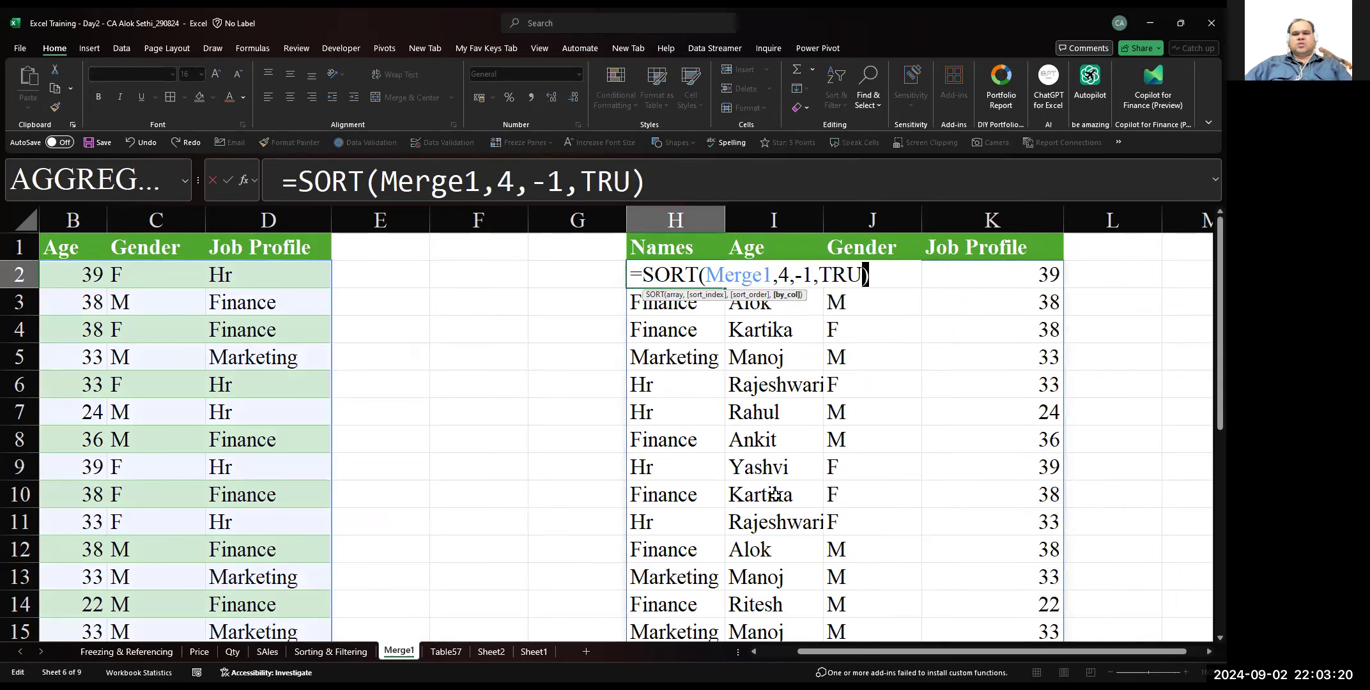
pyautogui.write('false')
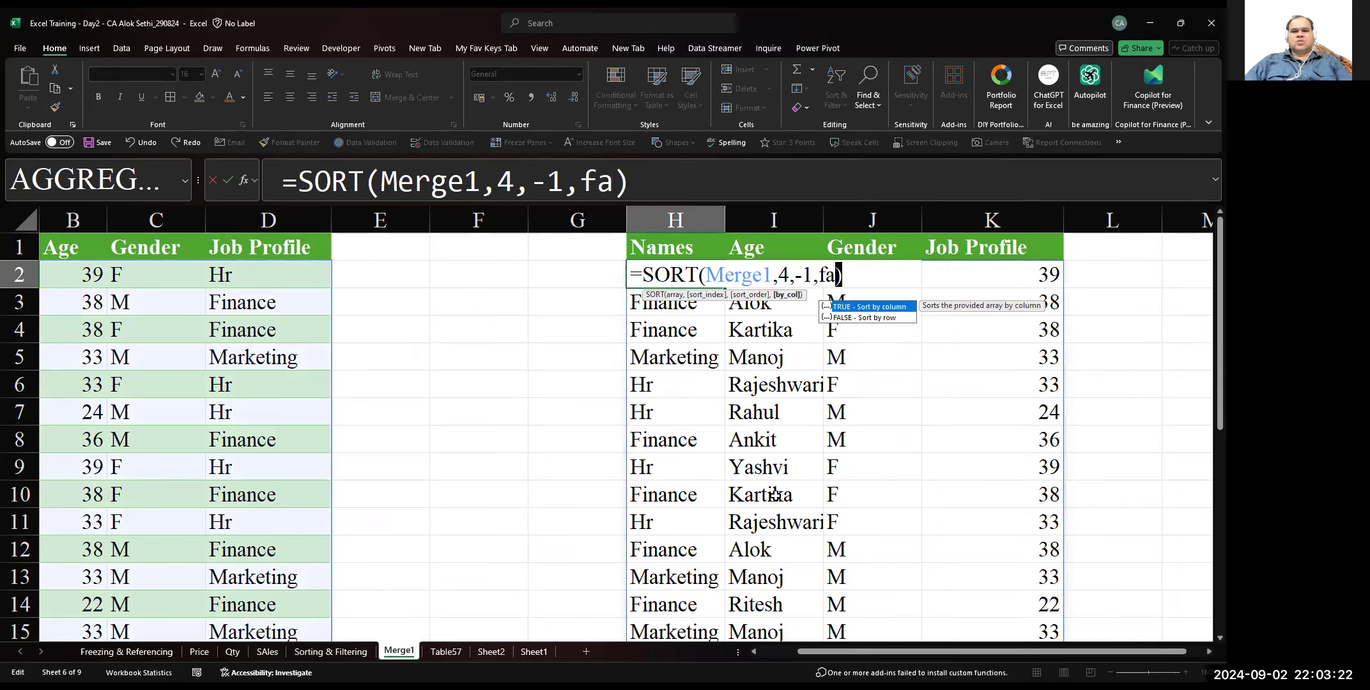
pyautogui.hotkey('shift', 'Right')
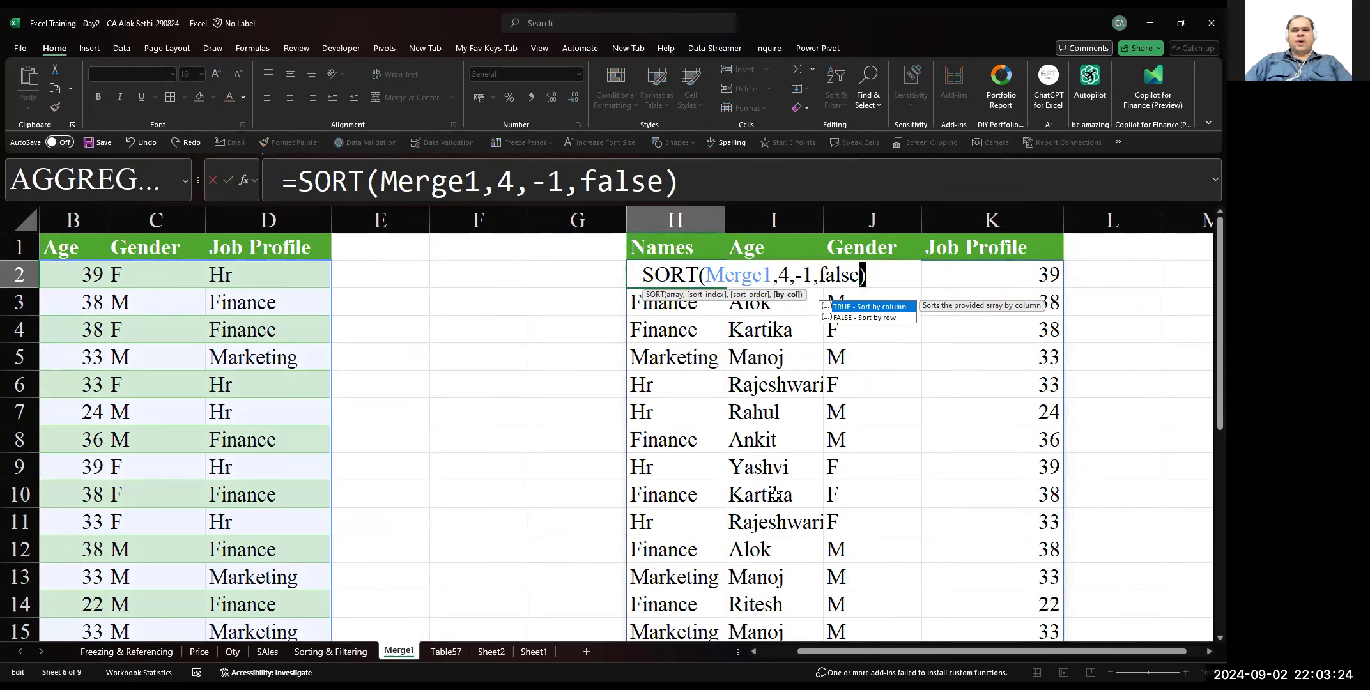
pyautogui.press('Return')
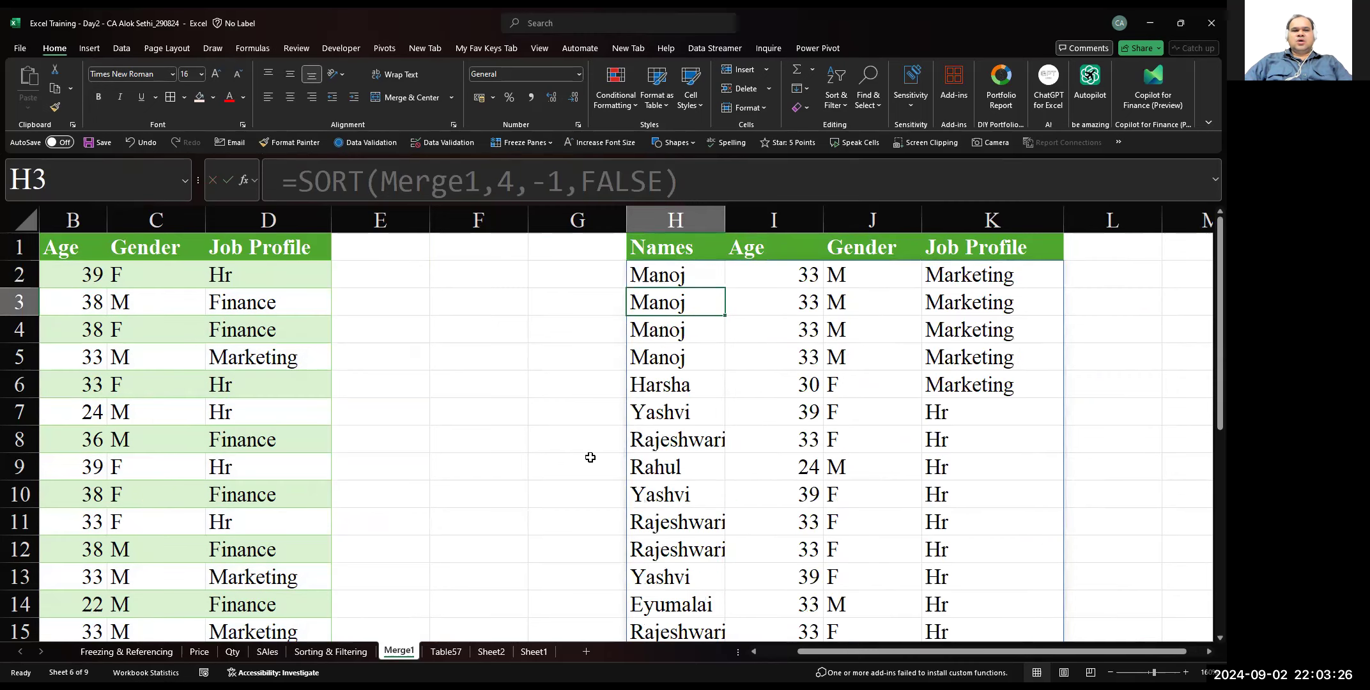
pyautogui.hscroll(-1, 590, 459)
pyautogui.hscroll(-1, 268, 377)
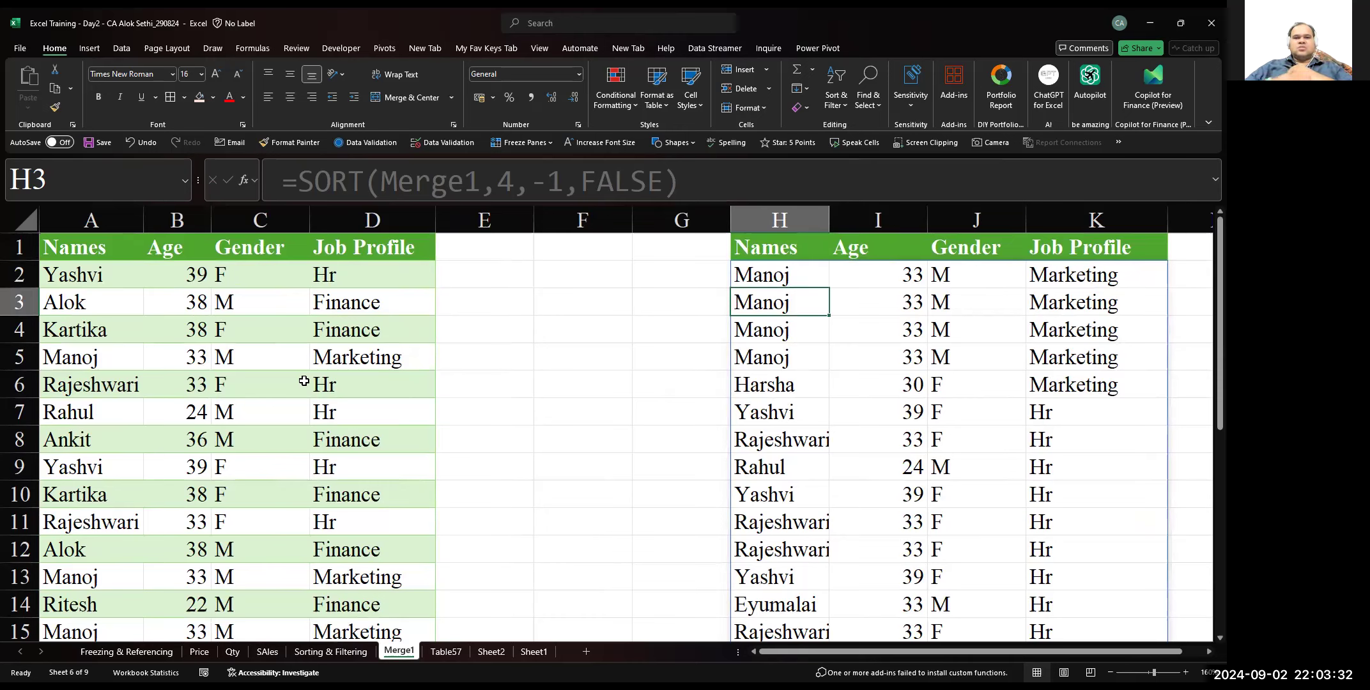
pyautogui.press('Up')
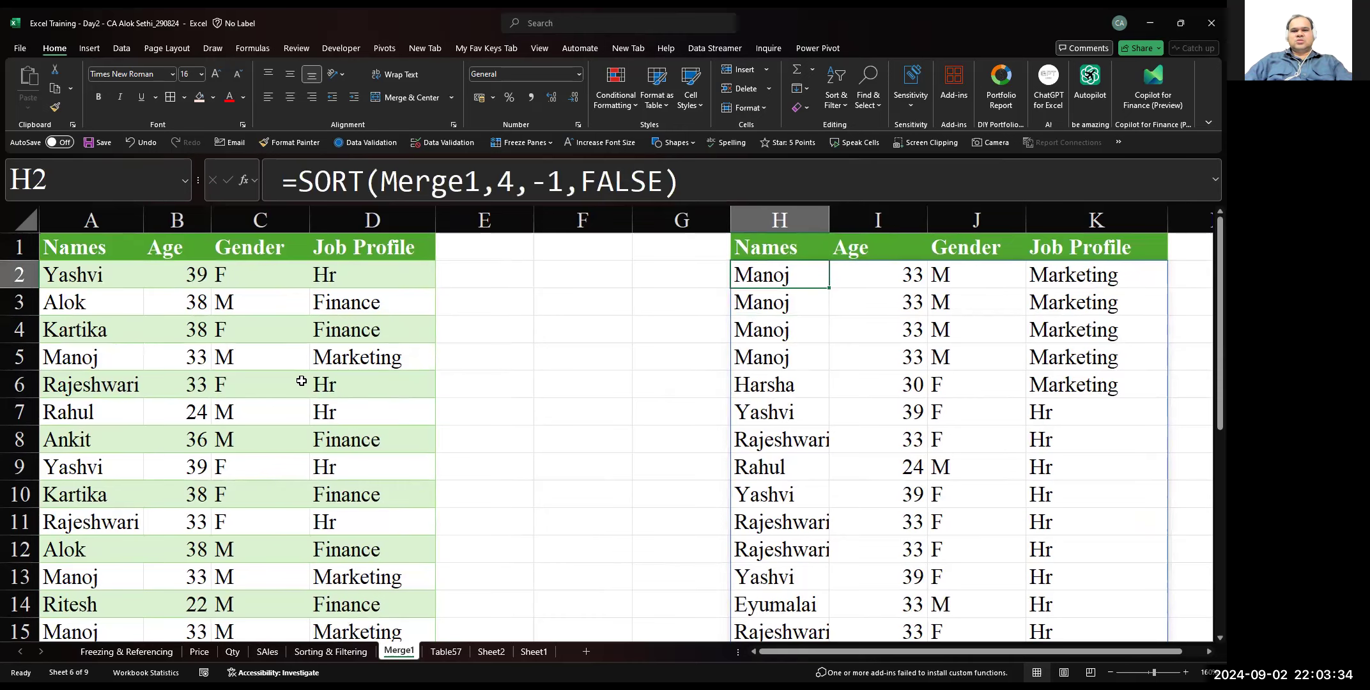
pyautogui.press('F2')
pyautogui.press('Escape')
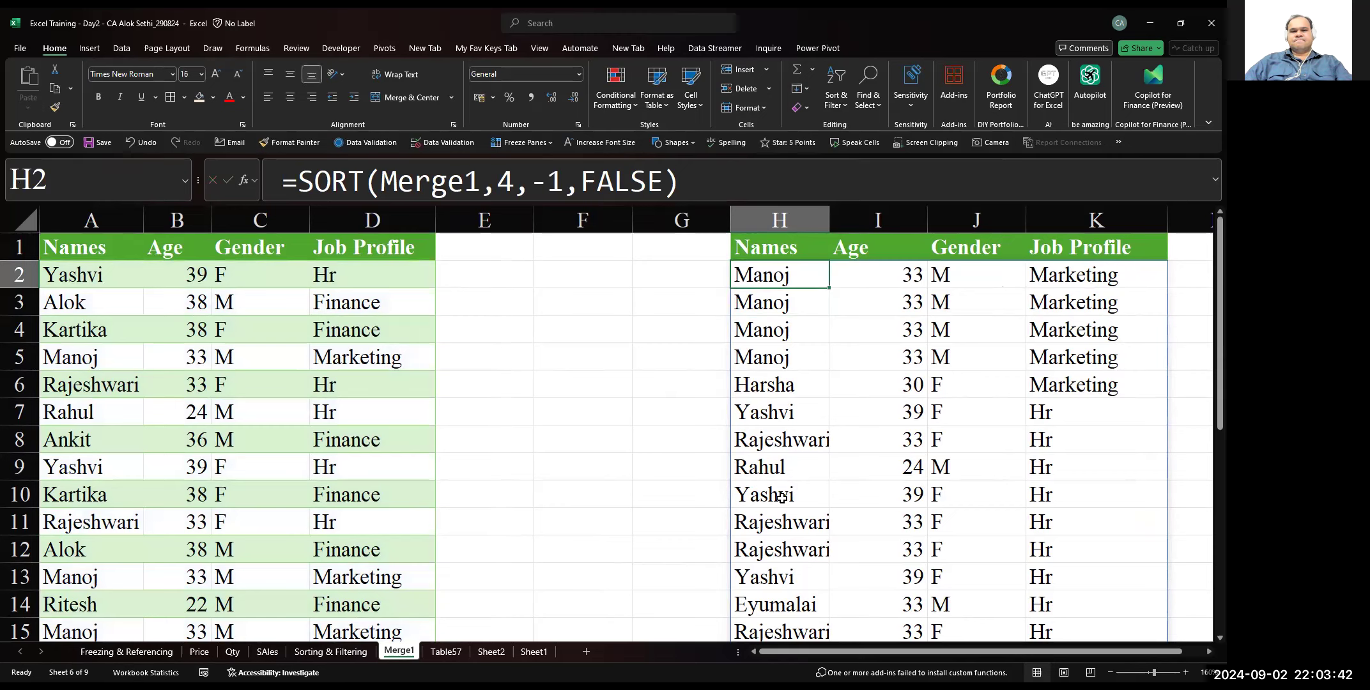
pyautogui.hotkey('alt', 'Tab')
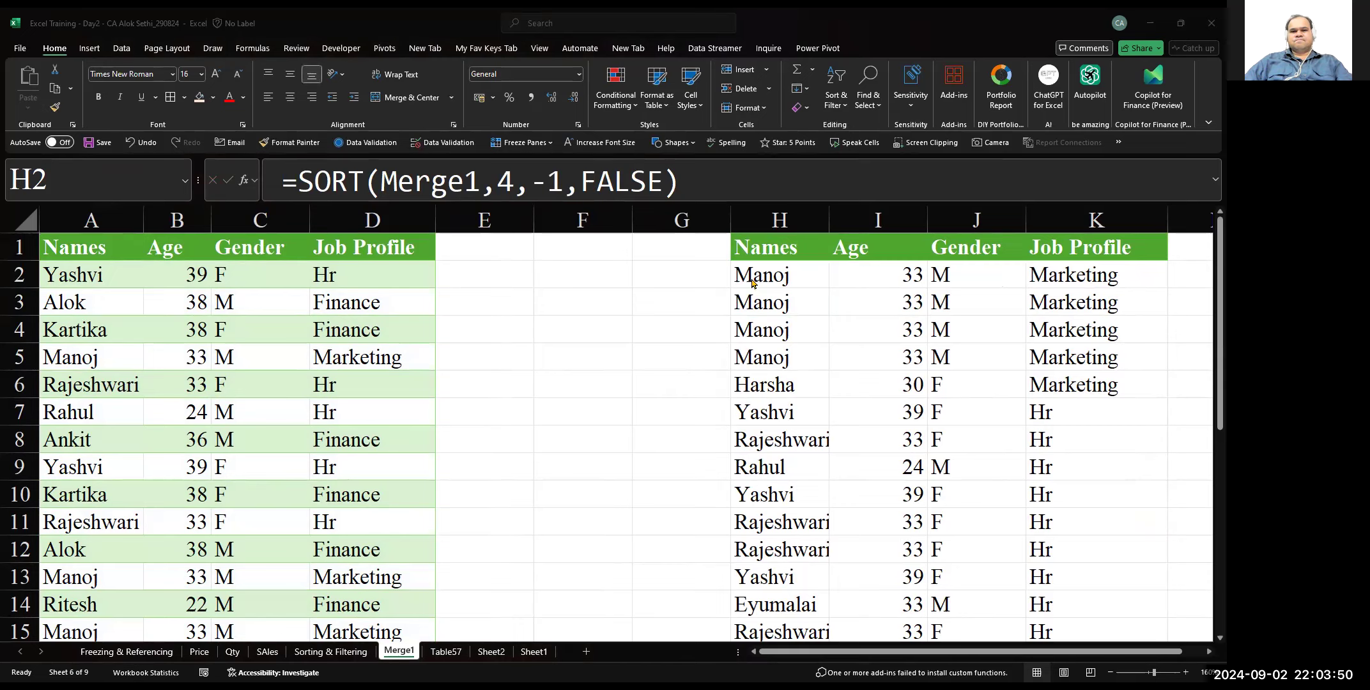
# Set the sort order in the H2 formula to 1 for an ascending sort by Job Profile
pyautogui.click(730, 390)
pyautogui.press('F2')
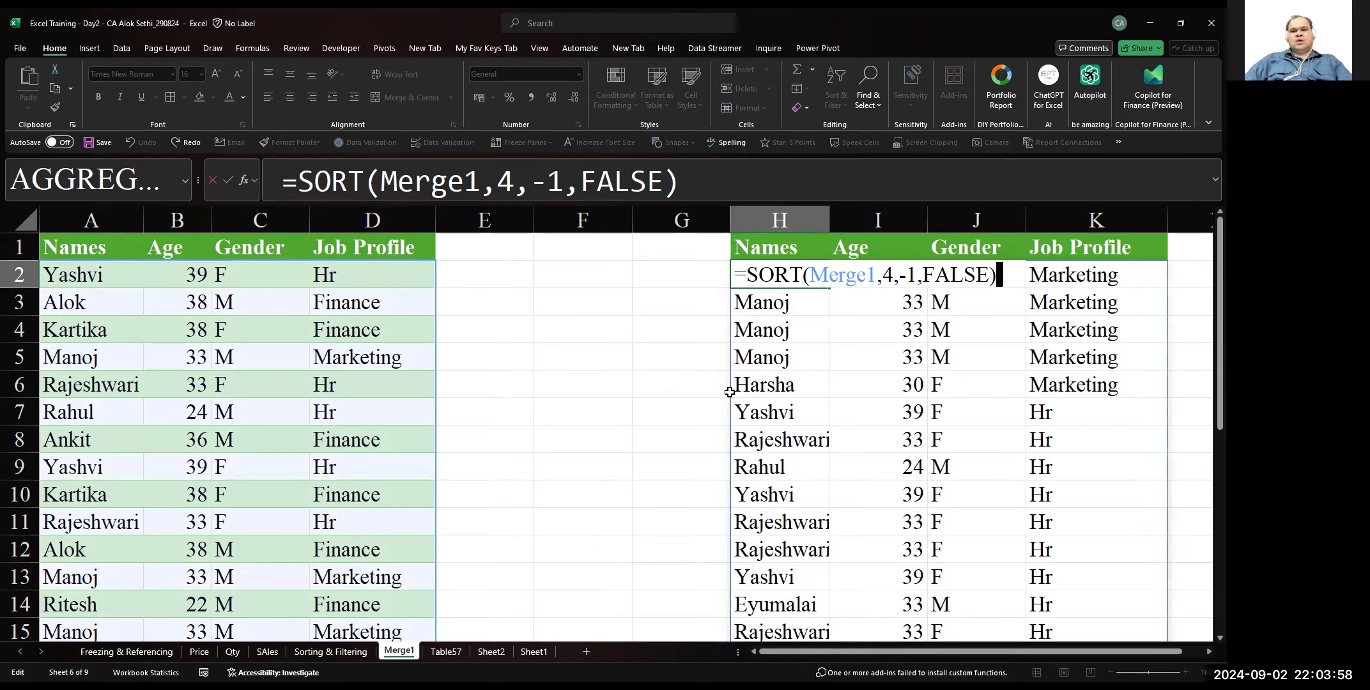
pyautogui.press('Left')
pyautogui.press('Left')
pyautogui.press('Left')
pyautogui.press('Left')
pyautogui.press('Left')
pyautogui.press('Left')
pyautogui.press('Left')
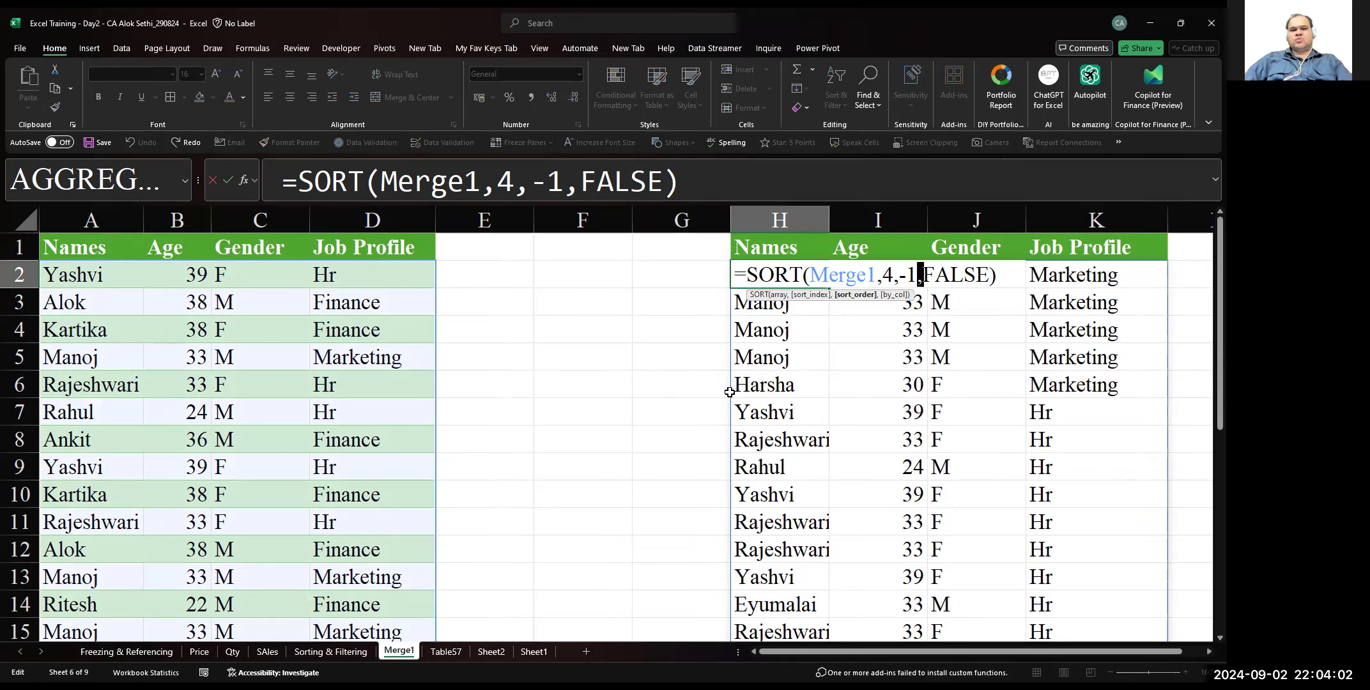
pyautogui.press('BackSpace')
pyautogui.press('BackSpace')
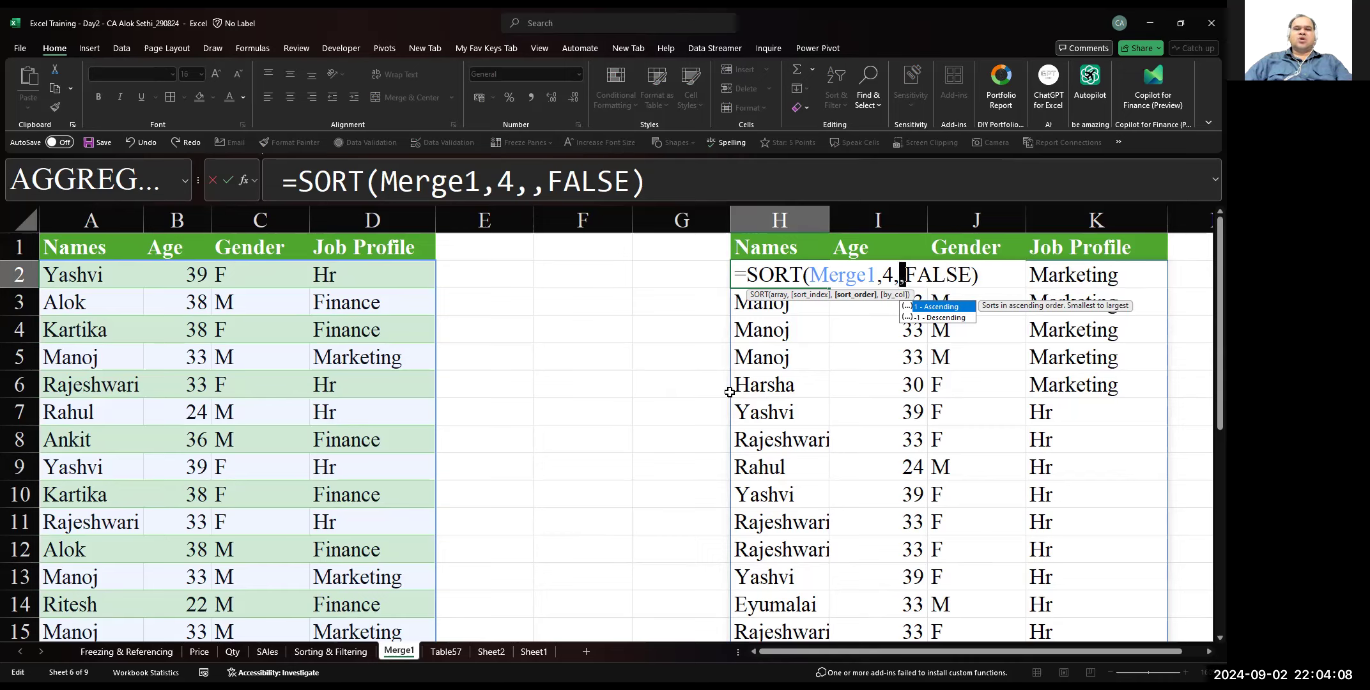
pyautogui.write('1')
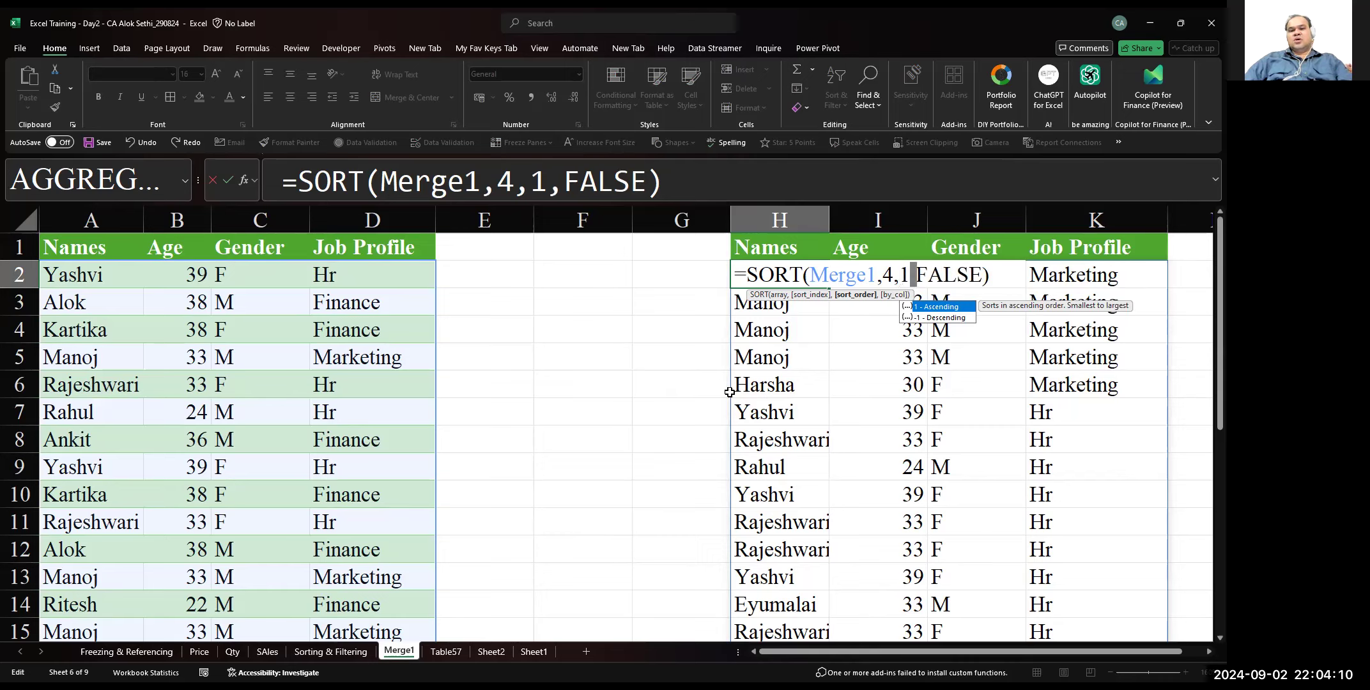
pyautogui.hotkey('ctrl', 'Return')
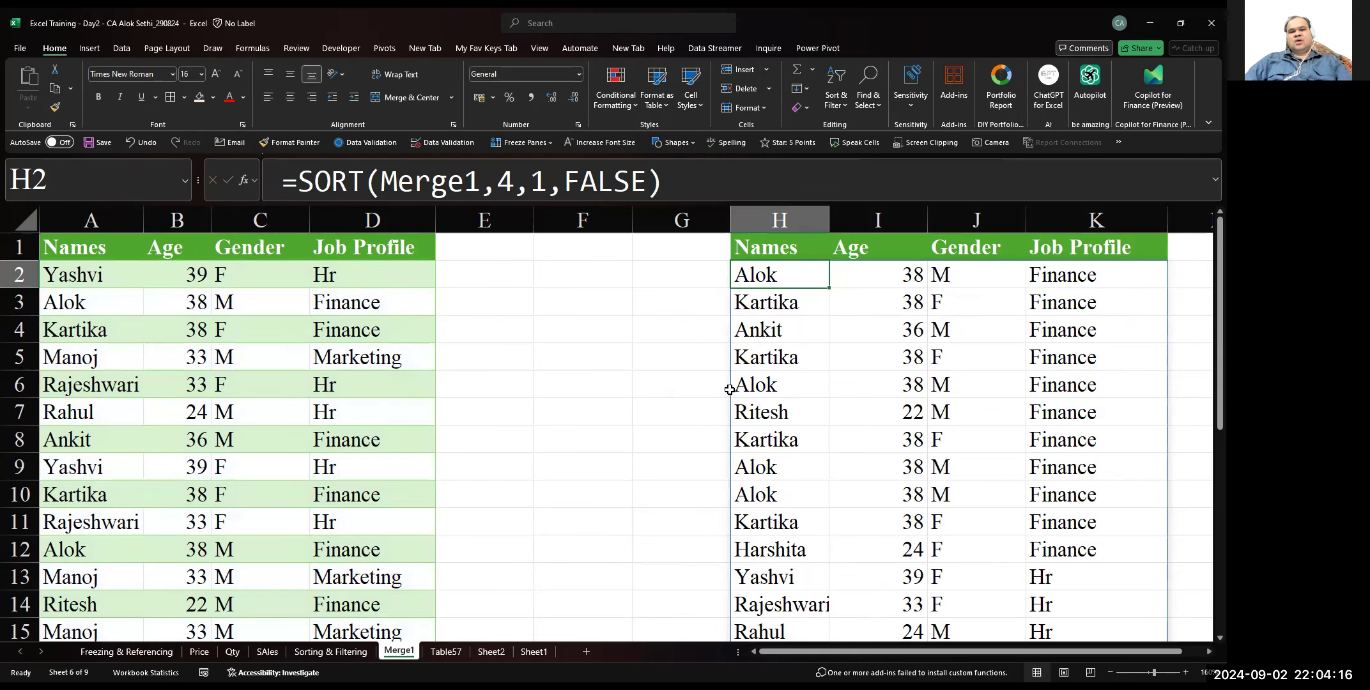
# Examine the ascending Job Profile output in H to K from its first rows down to its end
pyautogui.press('Down')
pyautogui.press('Down')
pyautogui.press('Down')
pyautogui.press('Up')
pyautogui.press('Up')
pyautogui.press('Up')
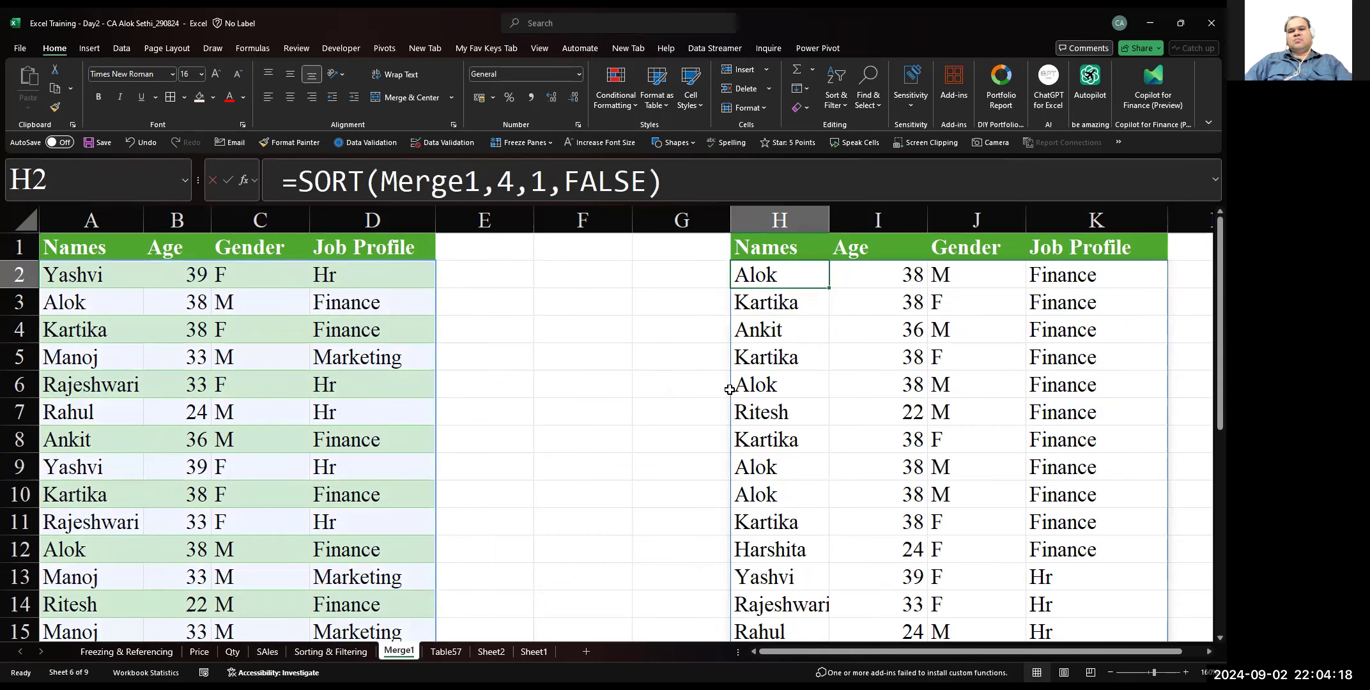
pyautogui.press('F2')
pyautogui.press('Tab')
pyautogui.press('Down')
pyautogui.press('Down')
pyautogui.press('Down')
pyautogui.press('Down')
pyautogui.press('Down')
pyautogui.press('Down')
pyautogui.press('Down')
pyautogui.press('Down')
pyautogui.press('Down')
pyautogui.press('Down')
pyautogui.press('Down')
pyautogui.press('Down')
pyautogui.press('Down')
pyautogui.press('Down')
pyautogui.press('Down')
pyautogui.press('Down')
pyautogui.press('Down')
pyautogui.press('Down')
pyautogui.press('Down')
pyautogui.press('Down')
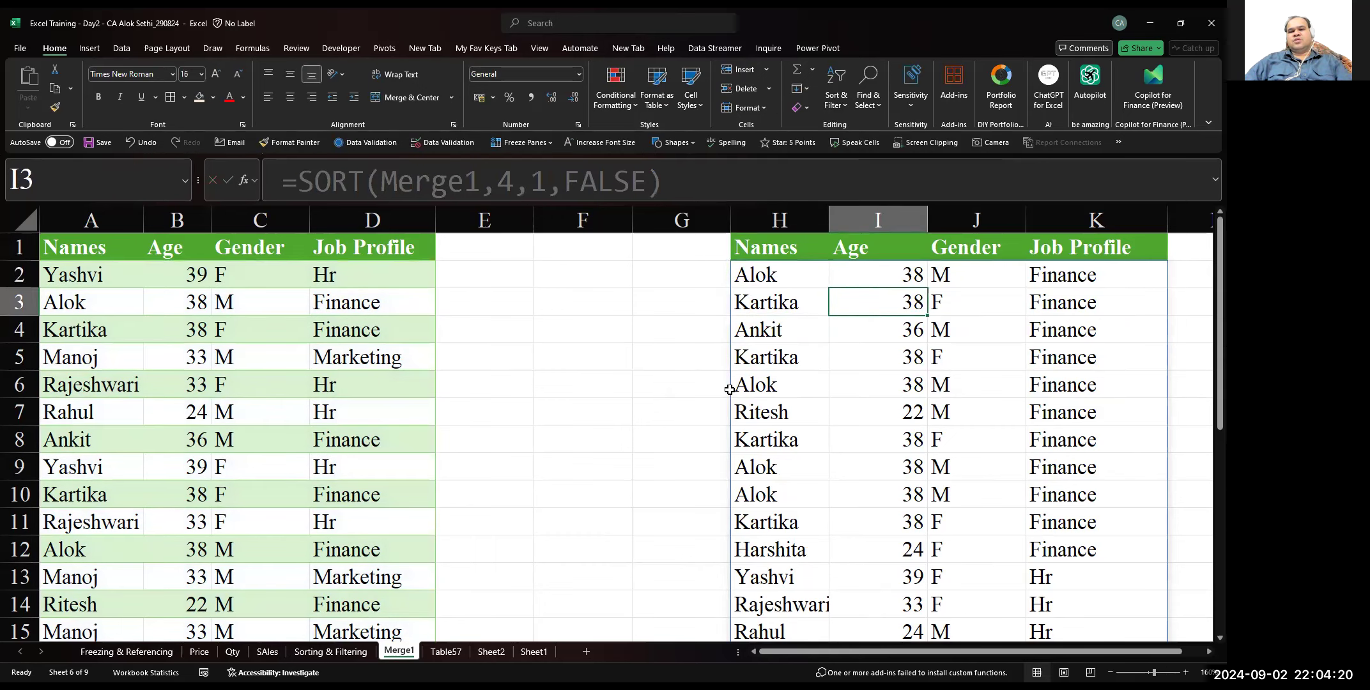
pyautogui.press('Up')
pyautogui.press('Up')
pyautogui.press('Up')
pyautogui.press('Up')
pyautogui.press('Up')
pyautogui.press('Up')
pyautogui.press('Up')
pyautogui.press('Up')
pyautogui.press('Up')
pyautogui.press('Up')
pyautogui.press('Up')
pyautogui.press('Up')
pyautogui.press('Up')
pyautogui.press('Up')
pyautogui.press('Up')
pyautogui.press('Up')
pyautogui.press('Up')
pyautogui.press('Up')
pyautogui.press('Up')
pyautogui.press('Up')
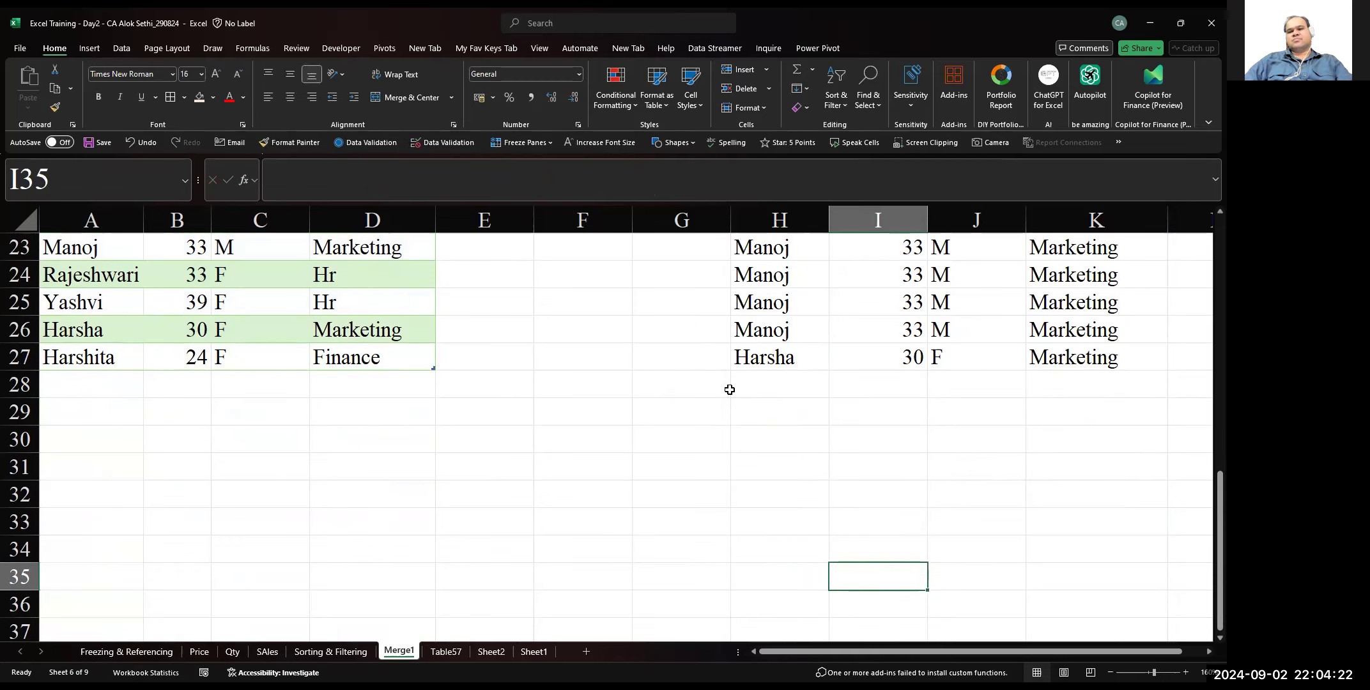
pyautogui.press('Down')
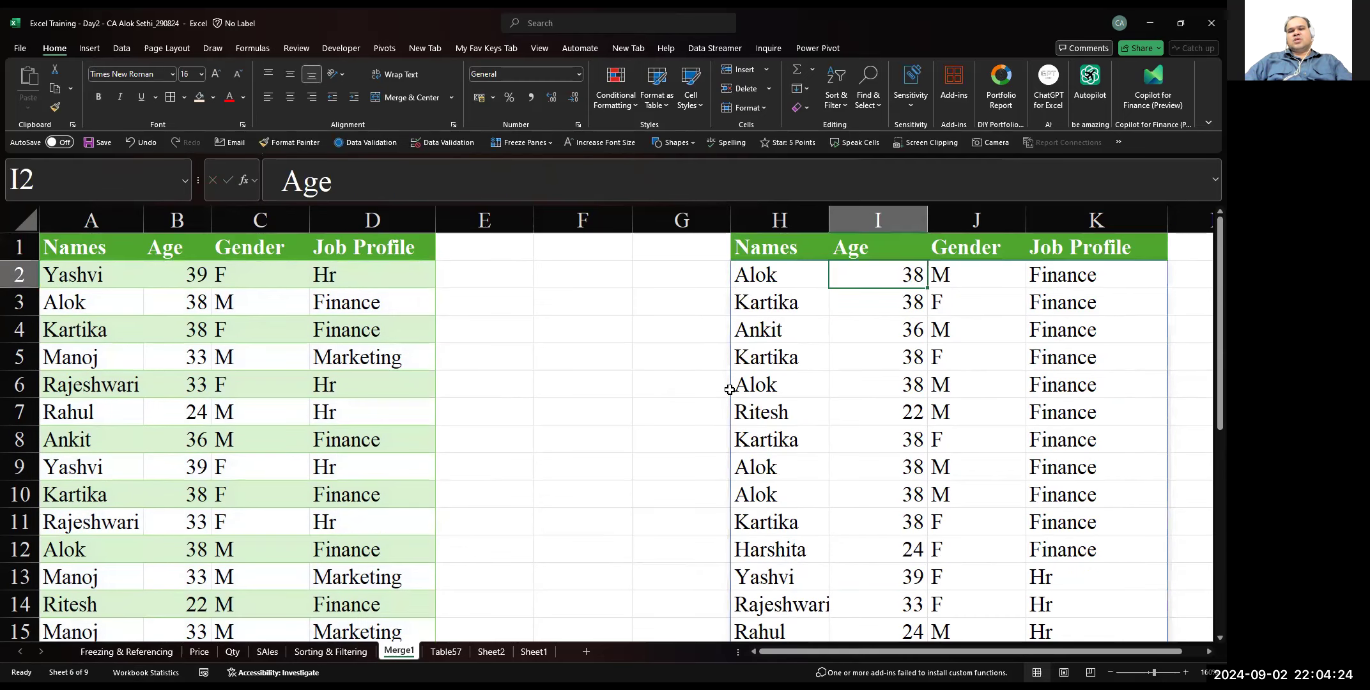
# Change the sort index in the H2 SORT formula to 1 so it sorts by Names
pyautogui.press('Left')
pyautogui.press('F2')
pyautogui.press('Left')
pyautogui.press('Left')
pyautogui.press('Left')
pyautogui.press('Left')
pyautogui.press('Left')
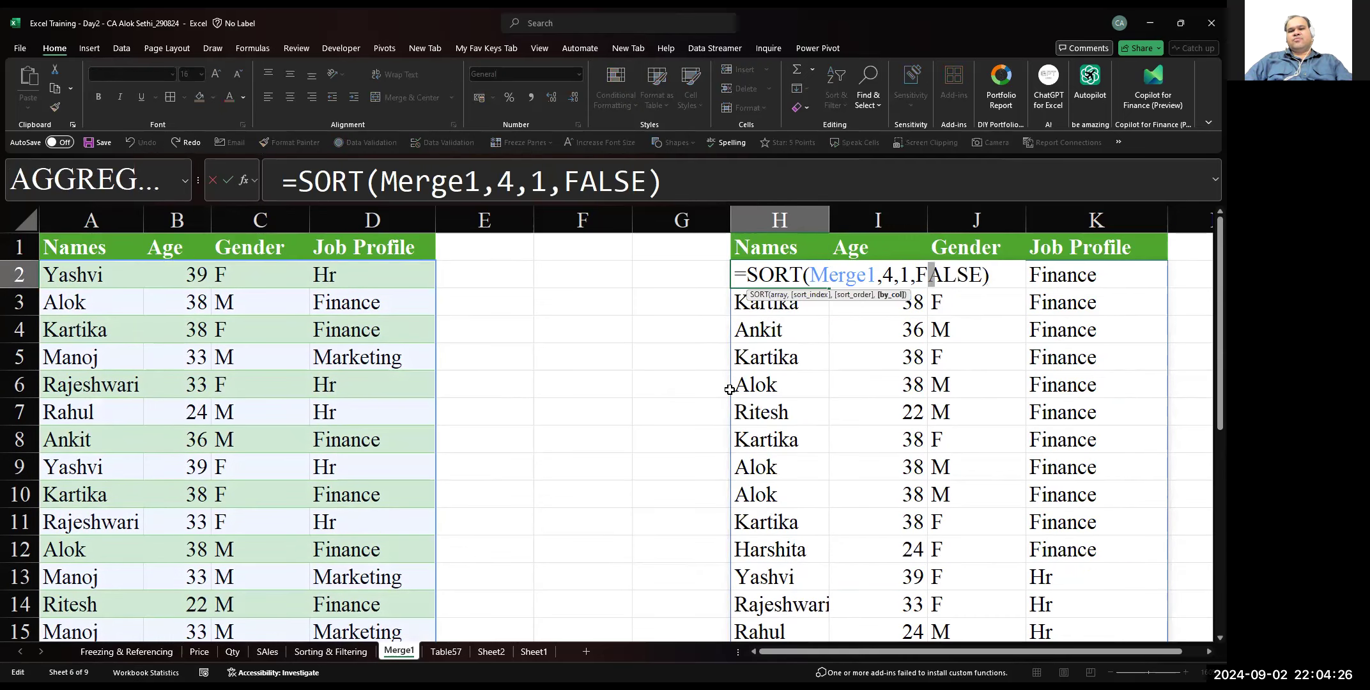
pyautogui.press('Left')
pyautogui.press('Left')
pyautogui.press('Left')
pyautogui.press('Left')
pyautogui.press('Left')
pyautogui.press('Left')
pyautogui.press('Left')
pyautogui.press('Left')
pyautogui.press('Left')
pyautogui.press('Left')
pyautogui.press('Left')
pyautogui.press('Left')
pyautogui.press('Left')
pyautogui.press('Right')
pyautogui.press('Right')
pyautogui.press('Right')
pyautogui.press('Right')
pyautogui.press('Right')
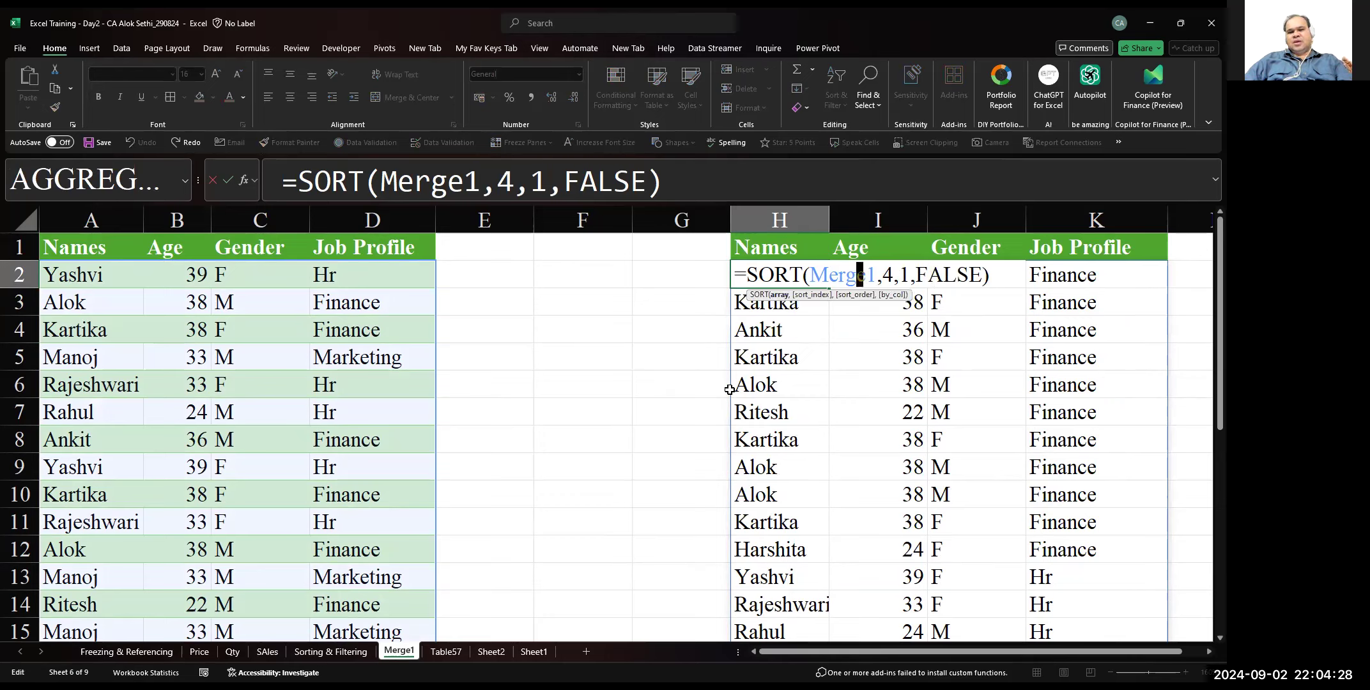
pyautogui.press('Right')
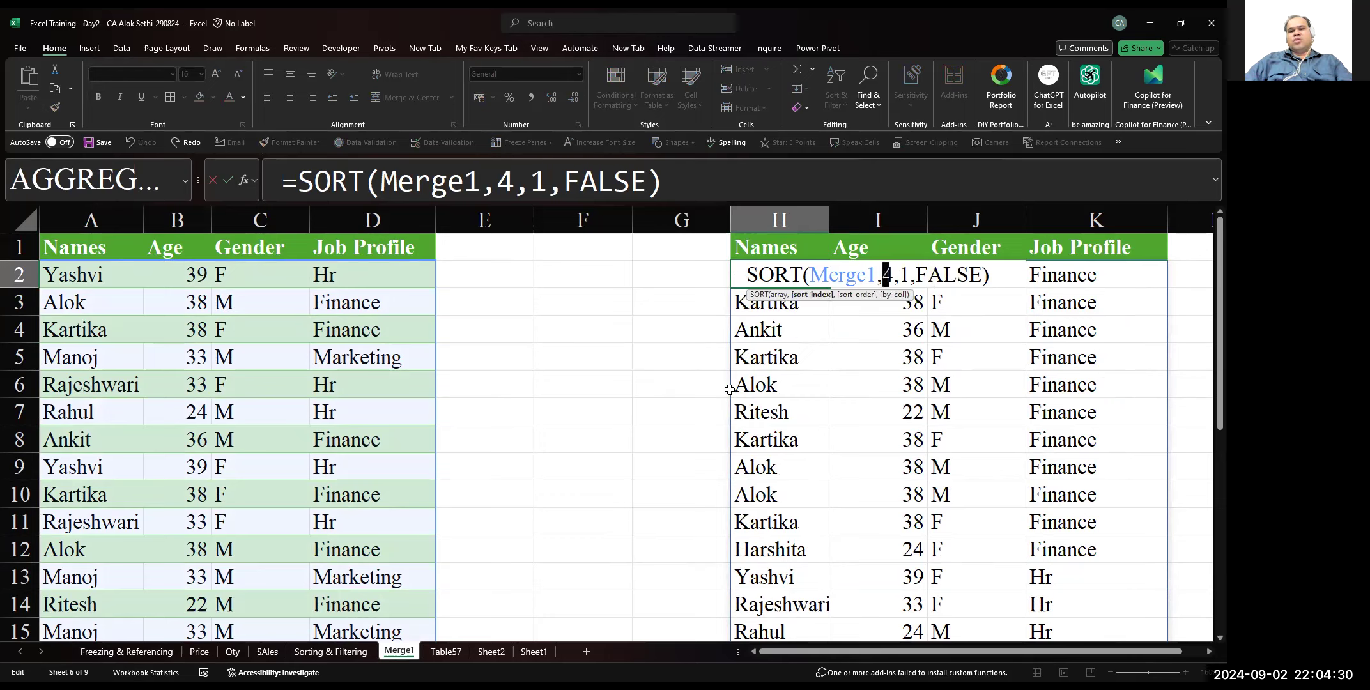
pyautogui.press('Right')
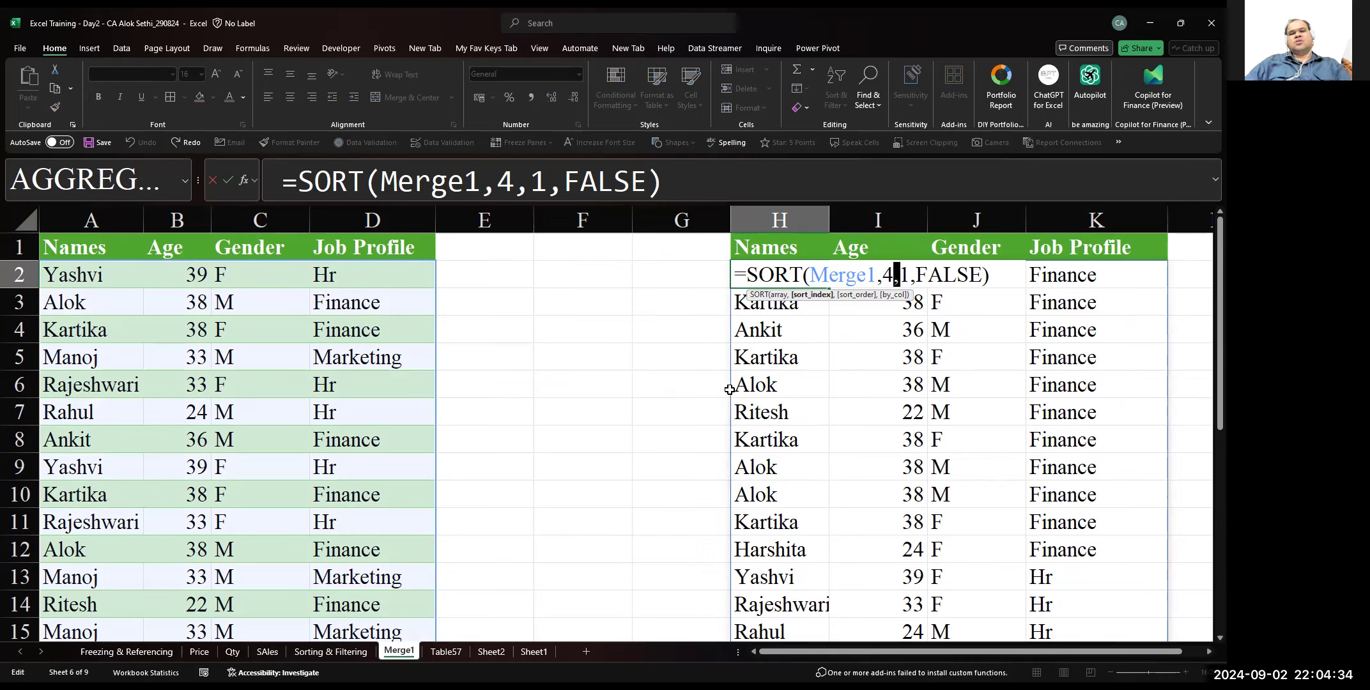
pyautogui.press('BackSpace')
pyautogui.write('1')
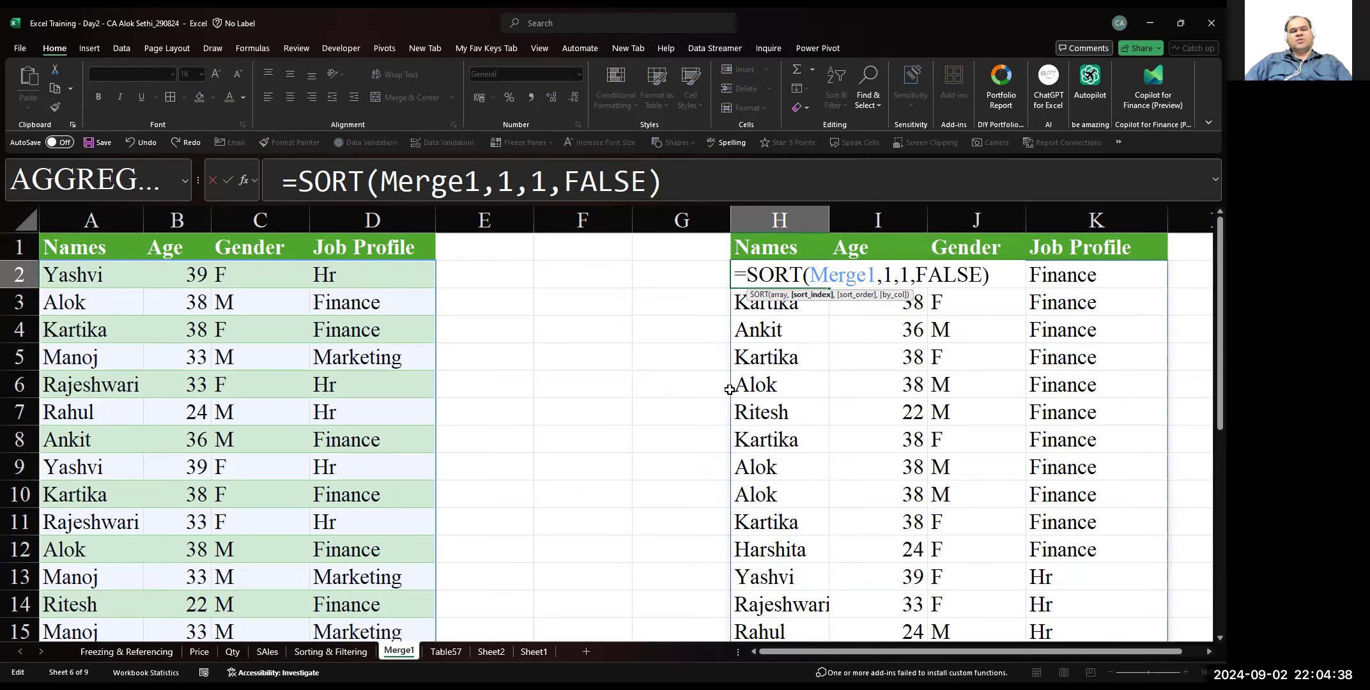
# Set the sort order in the H2 formula to -1 and apply it for a descending sort by Names
pyautogui.press('Right')
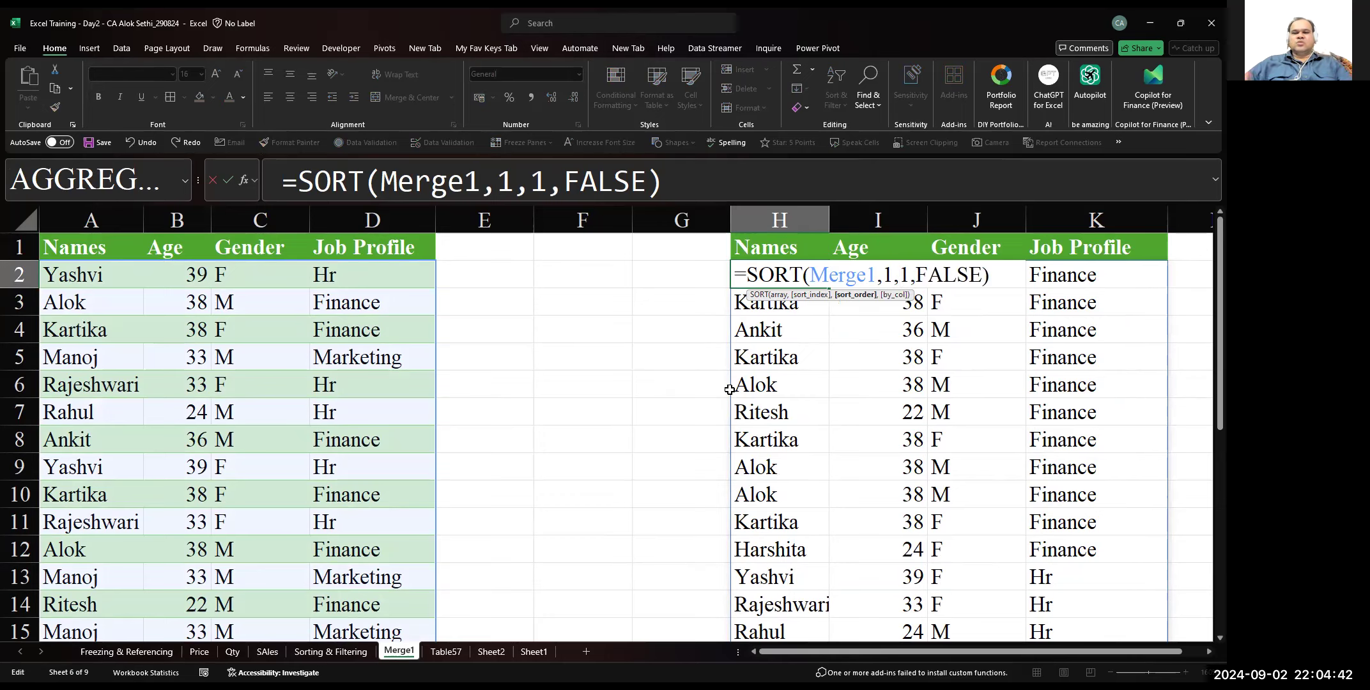
pyautogui.write('-')
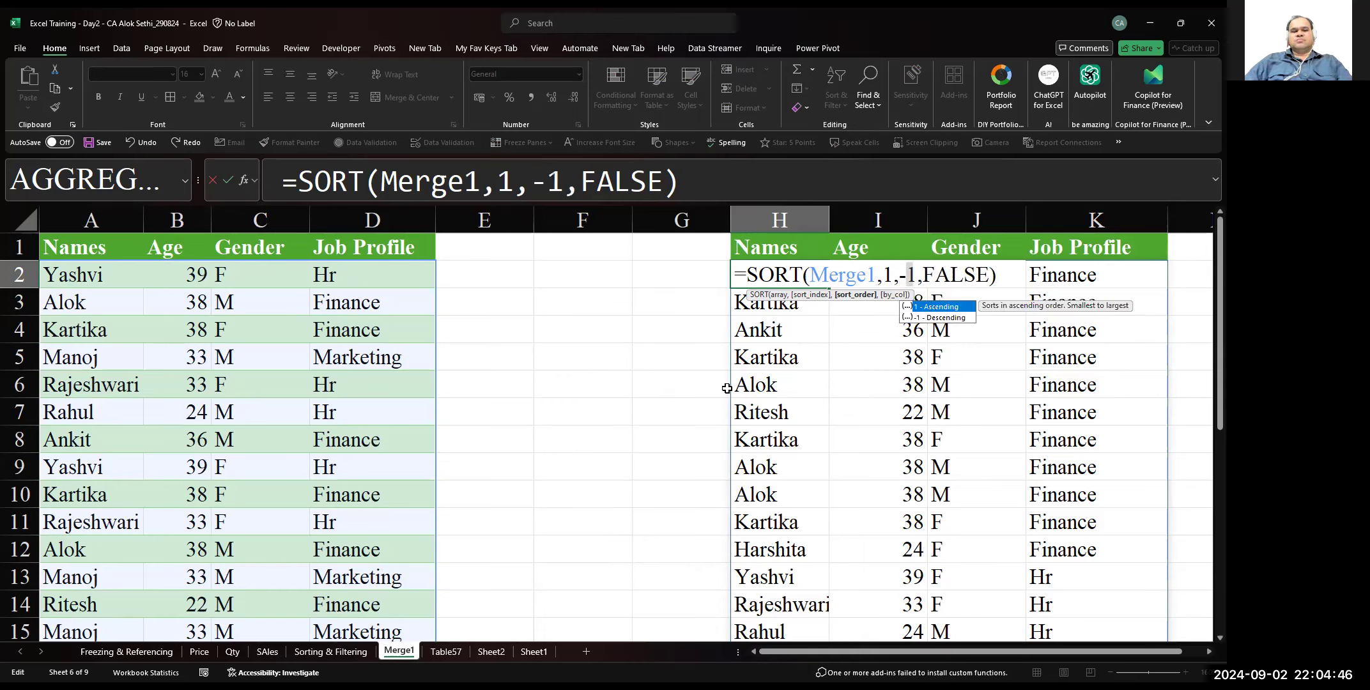
pyautogui.hotkey('ctrl', 'Return')
# Try a sort order of -2 in the H2 SORT formula
pyautogui.press('F2')
pyautogui.press('Left')
pyautogui.press('Left')
pyautogui.press('Left')
pyautogui.press('Left')
pyautogui.press('Left')
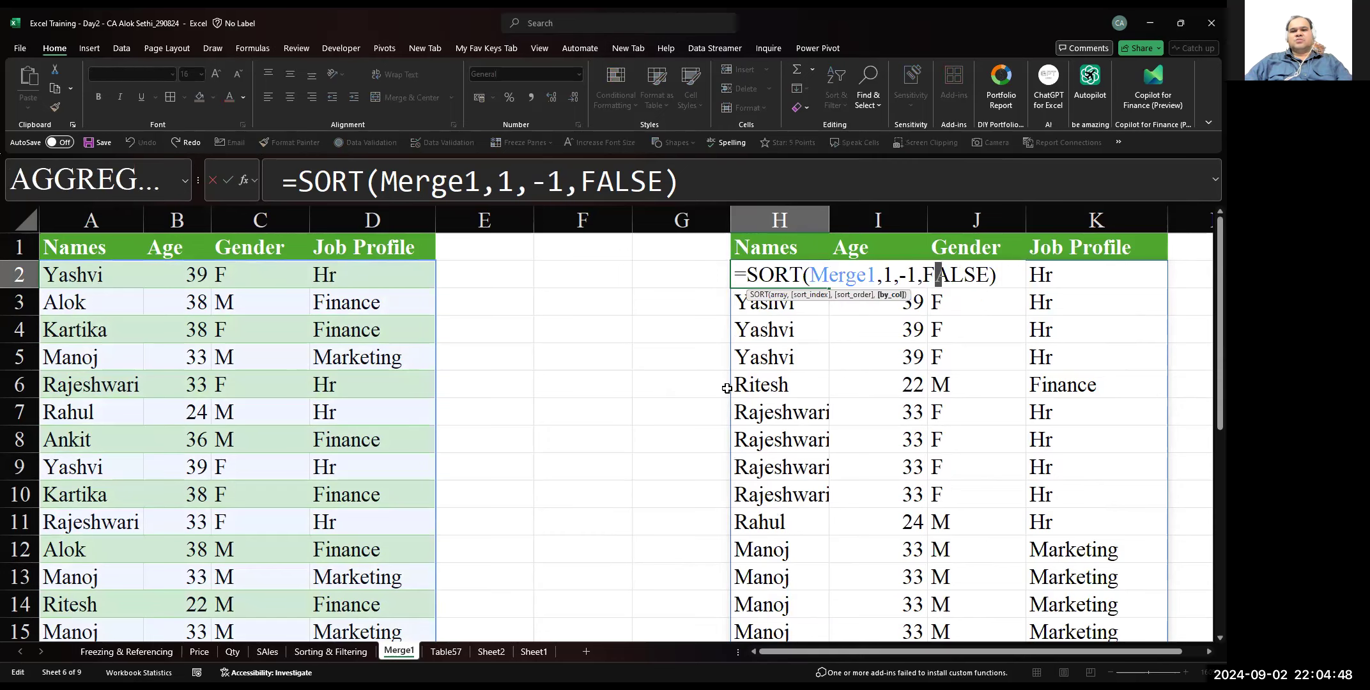
pyautogui.press('Left')
pyautogui.press('Left')
pyautogui.press('BackSpace')
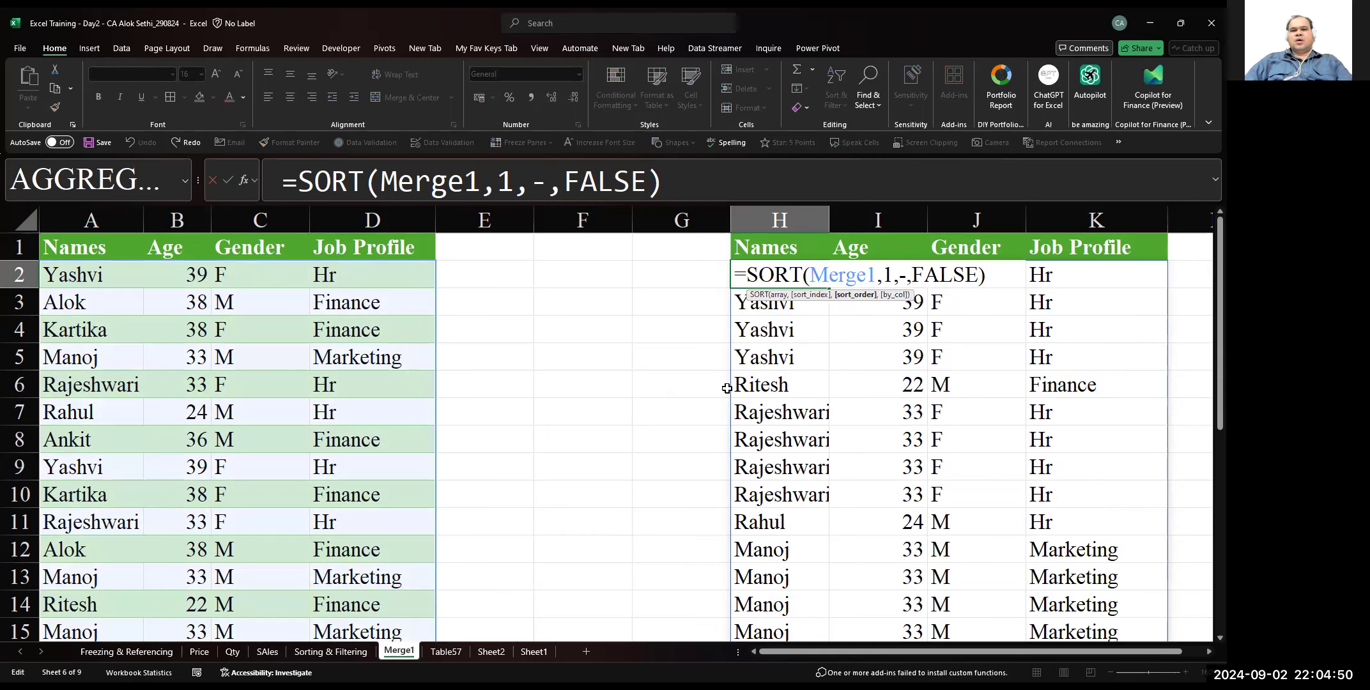
pyautogui.write('2')
pyautogui.hotkey('ctrl', 'Return')
# Set the sort order in the H2 formula to 1 for an ascending sort by Names
pyautogui.press('F2')
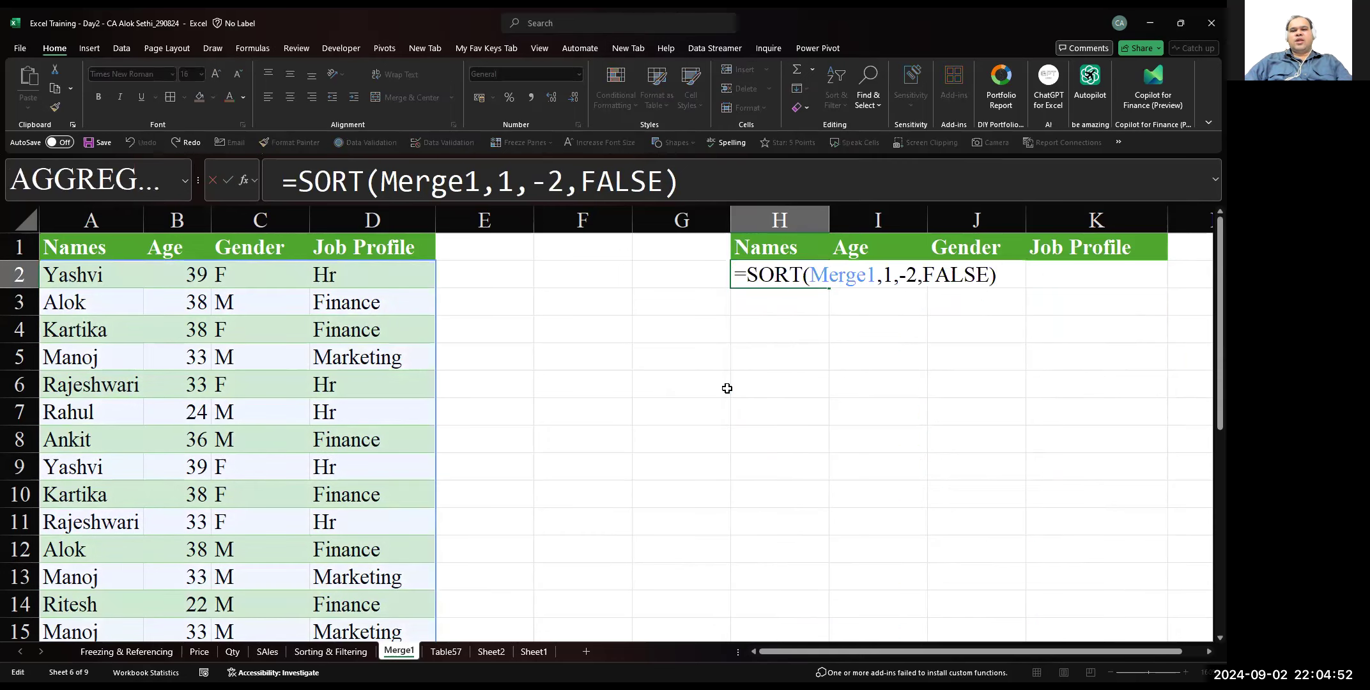
pyautogui.press('Left')
pyautogui.press('Left')
pyautogui.press('Left')
pyautogui.press('Left')
pyautogui.press('Left')
pyautogui.press('Left')
pyautogui.press('Left')
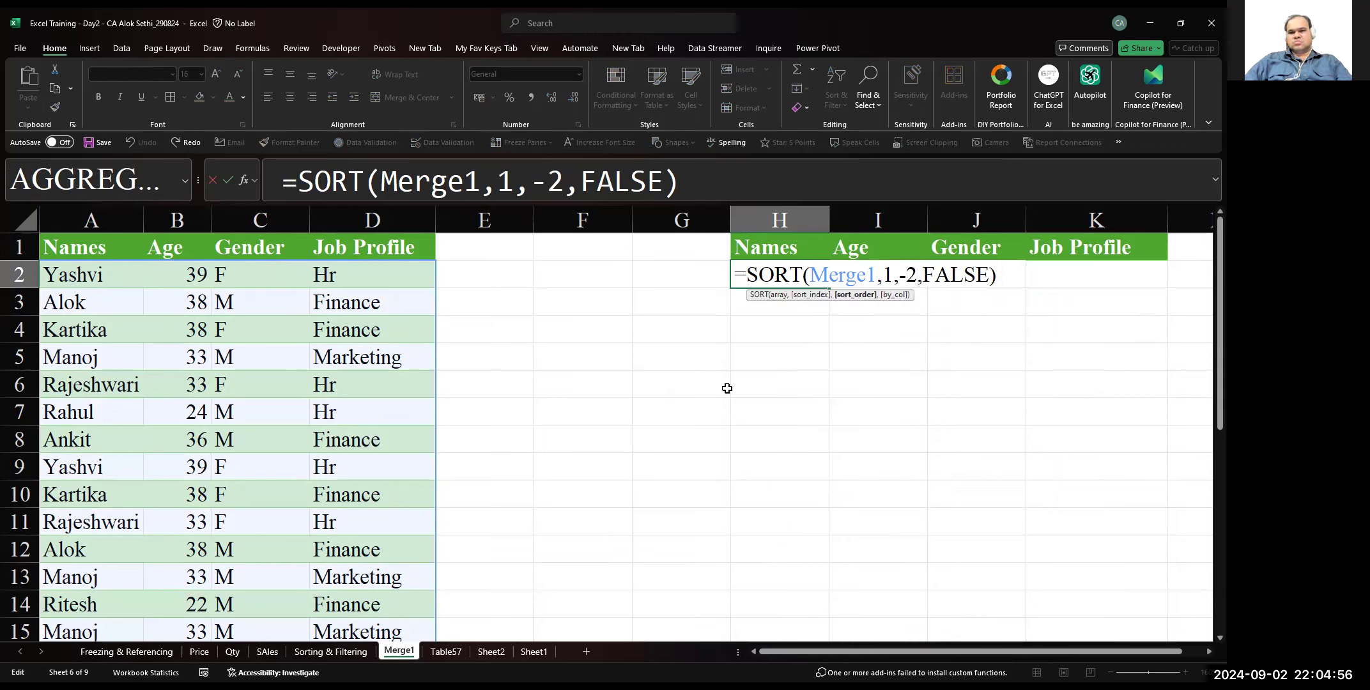
pyautogui.press('BackSpace')
pyautogui.press('BackSpace')
pyautogui.write('1')
pyautogui.hotkey('ctrl', 'Return')
# Remove all arguments and the closing bracket from the H2 formula, leaving only =SORT( in the cell
pyautogui.press('F2')
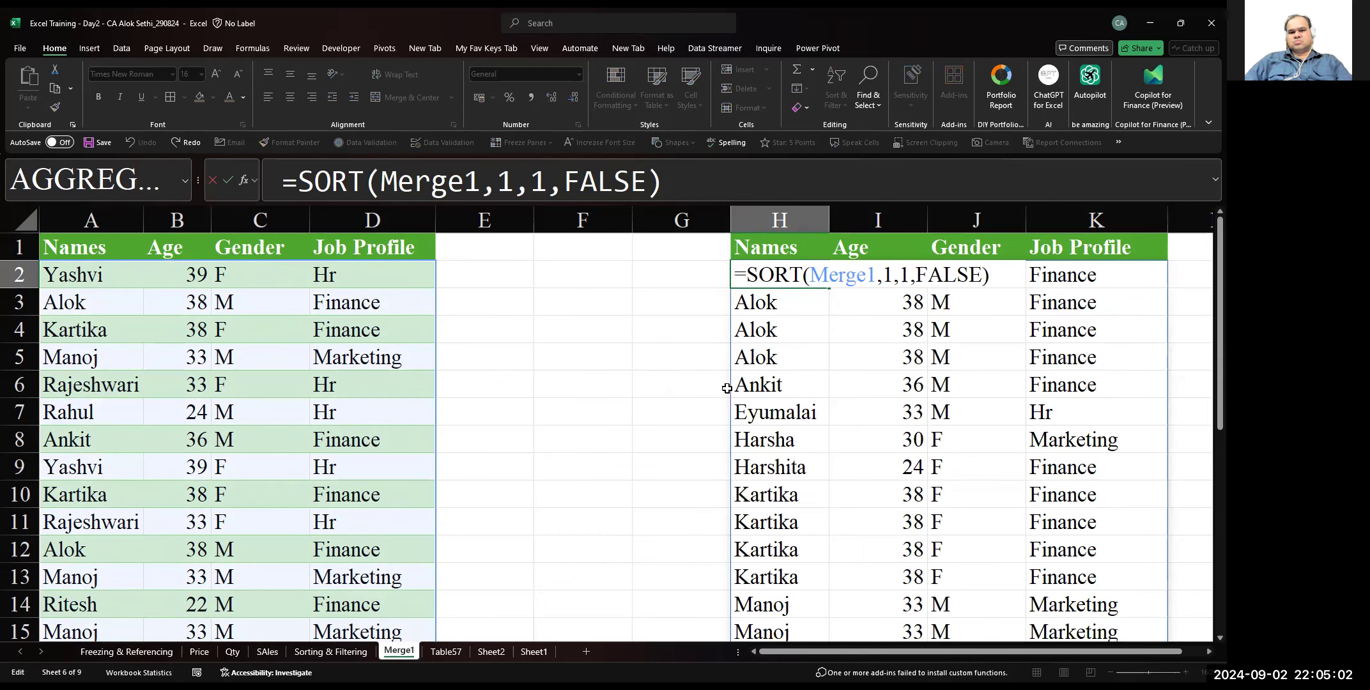
pyautogui.press('Left')
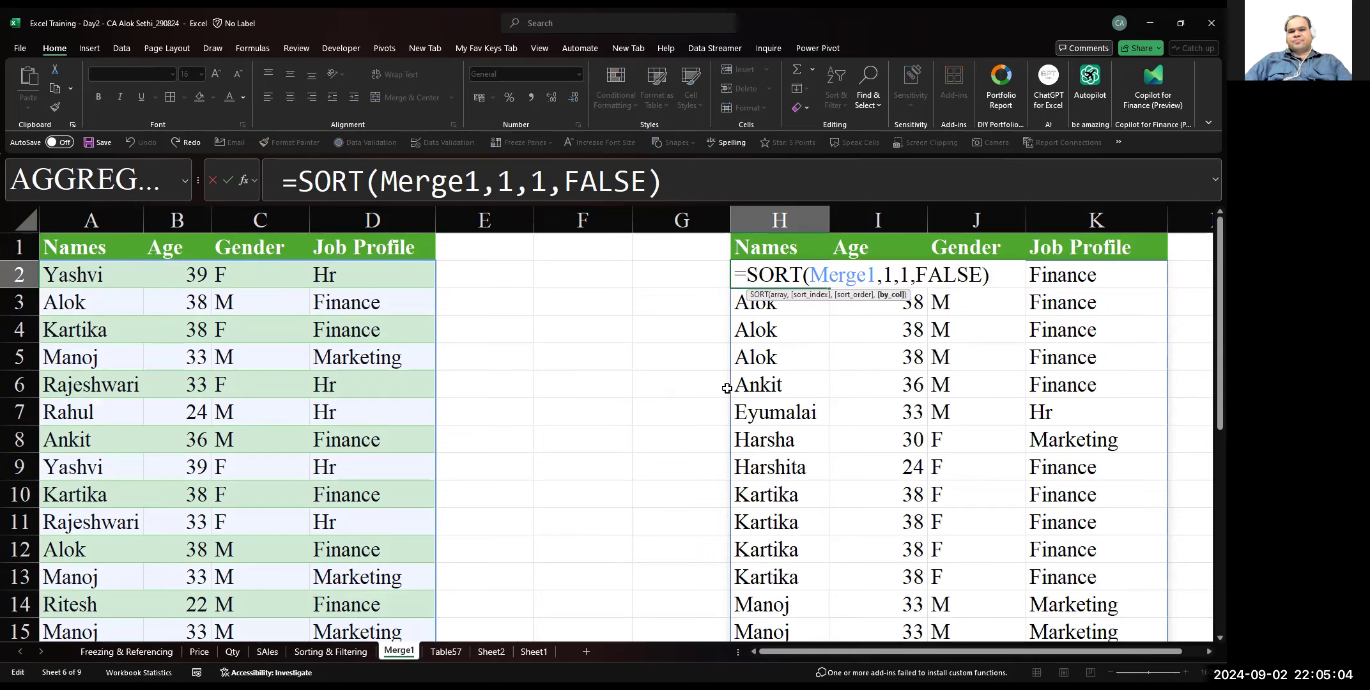
pyautogui.press('Right')
pyautogui.press('Right')
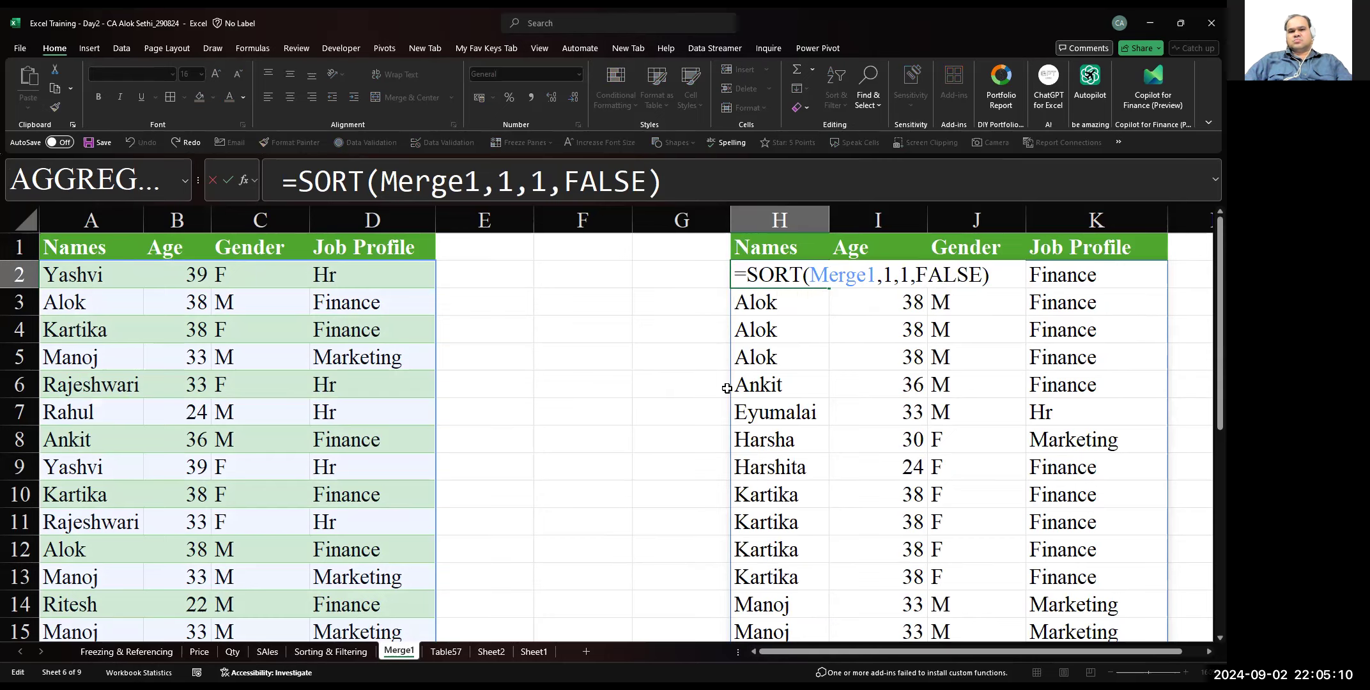
pyautogui.press('BackSpace')
pyautogui.press('BackSpace')
pyautogui.press('BackSpace')
pyautogui.press('BackSpace')
pyautogui.press('BackSpace')
pyautogui.press('BackSpace')
pyautogui.press('BackSpace')
pyautogui.press('BackSpace')
pyautogui.press('BackSpace')
pyautogui.press('BackSpace')
pyautogui.press('BackSpace')
pyautogui.press('BackSpace')
pyautogui.press('BackSpace')
pyautogui.press('BackSpace')
pyautogui.press('BackSpace')
pyautogui.press('BackSpace')
pyautogui.press('BackSpace')
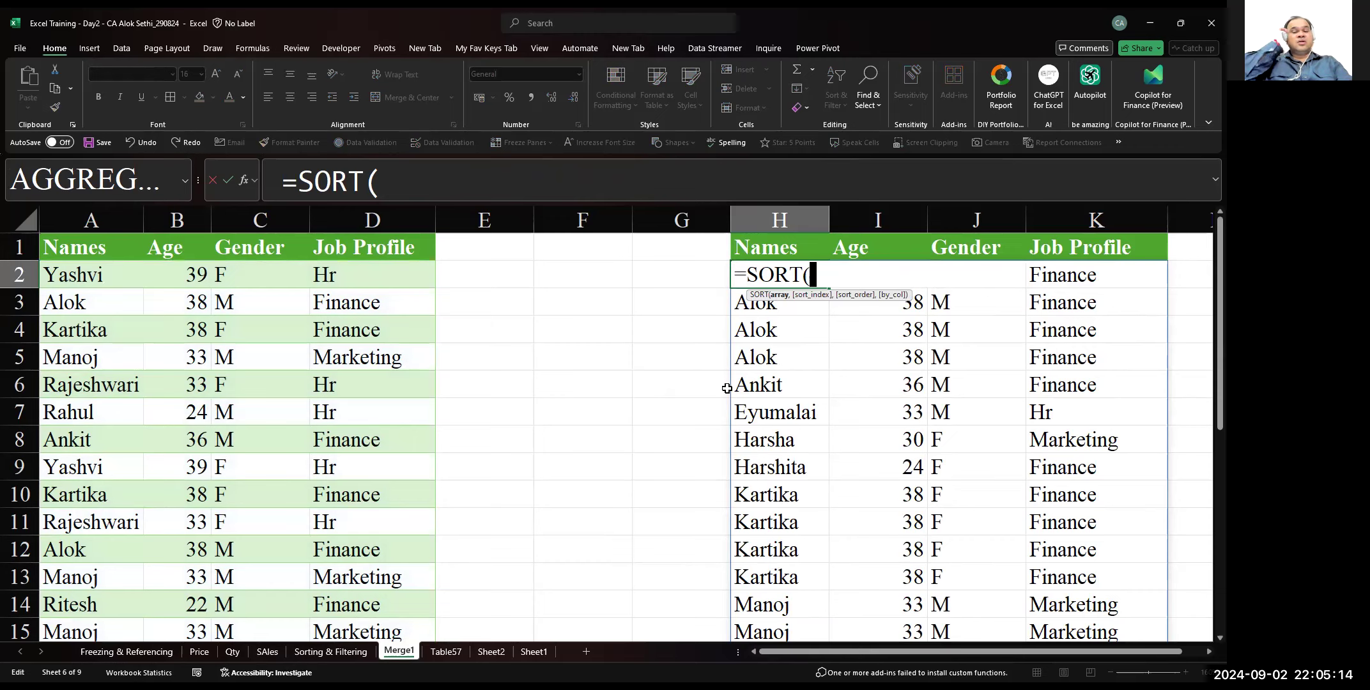
# Open the Function Arguments dialog for the H2 SORT formula and set its array to all data rows of the Merge1 table
pyautogui.click(244, 184)
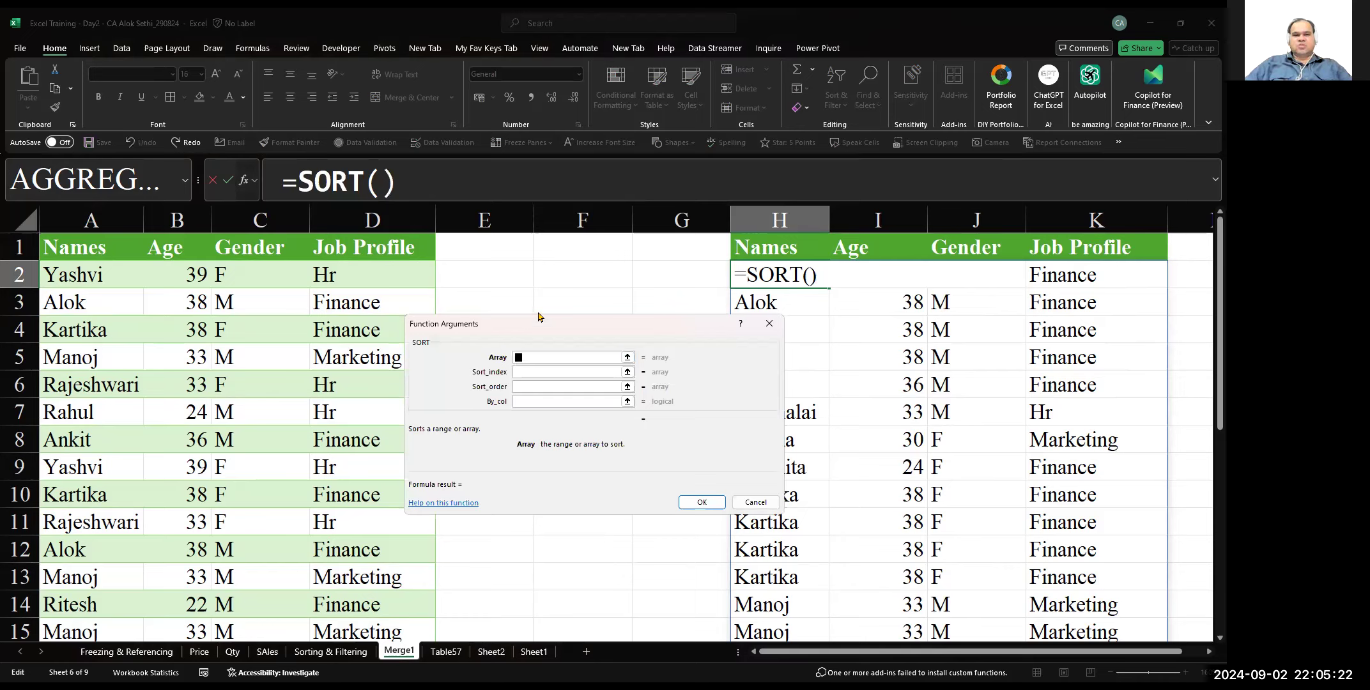
pyautogui.moveTo(538, 317); pyautogui.dragTo(547, 245)
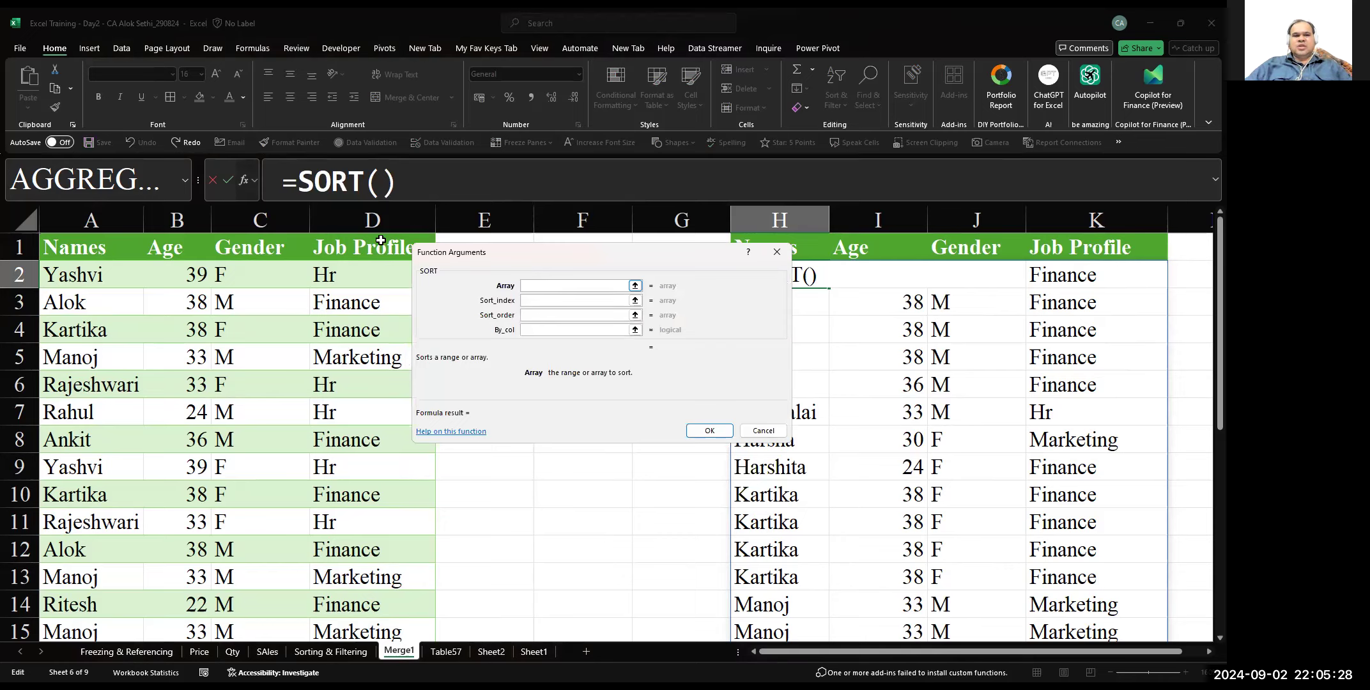
pyautogui.click(92, 278)
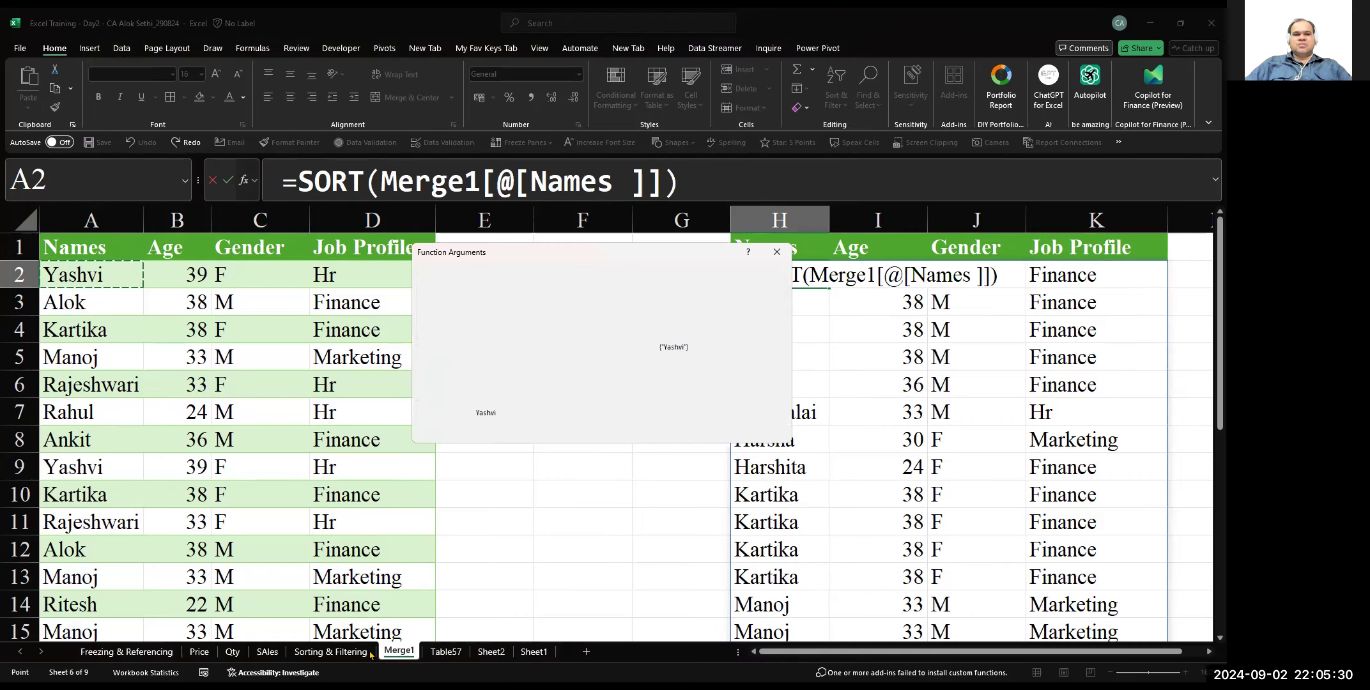
pyautogui.moveTo(92, 278); pyautogui.dragTo(375, 650)
pyautogui.moveTo(382, 584); pyautogui.dragTo(381, 585)
# Set the sort index to 1, the sort order to 1 and by_col to FALSE, and apply the SORT formula in H2
pyautogui.click(556, 303)
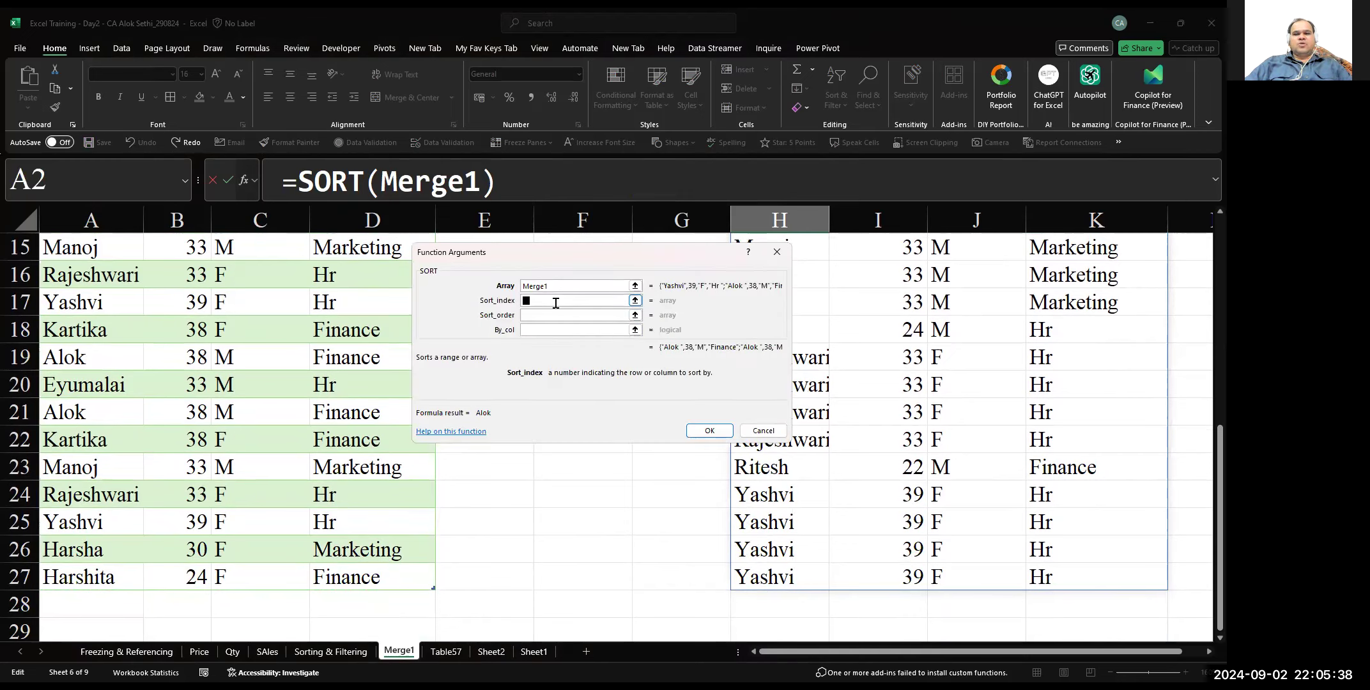
pyautogui.write('1')
pyautogui.click(556, 314)
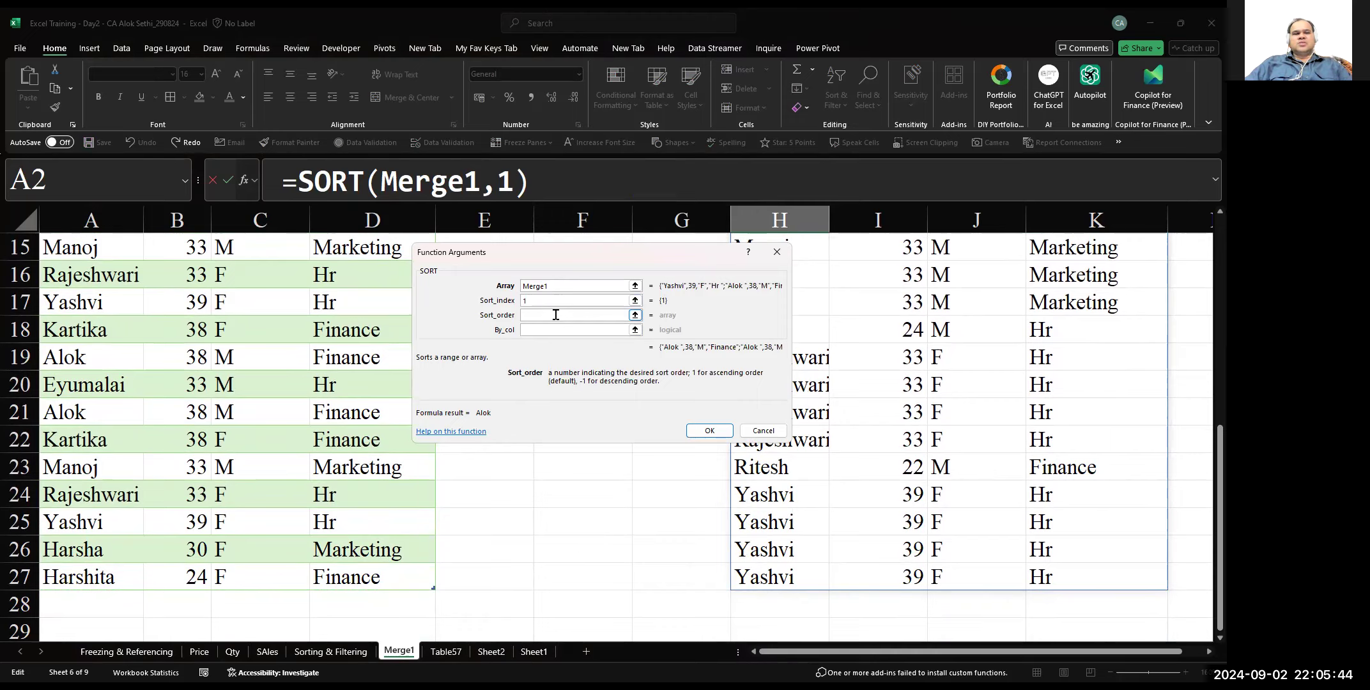
pyautogui.write('1')
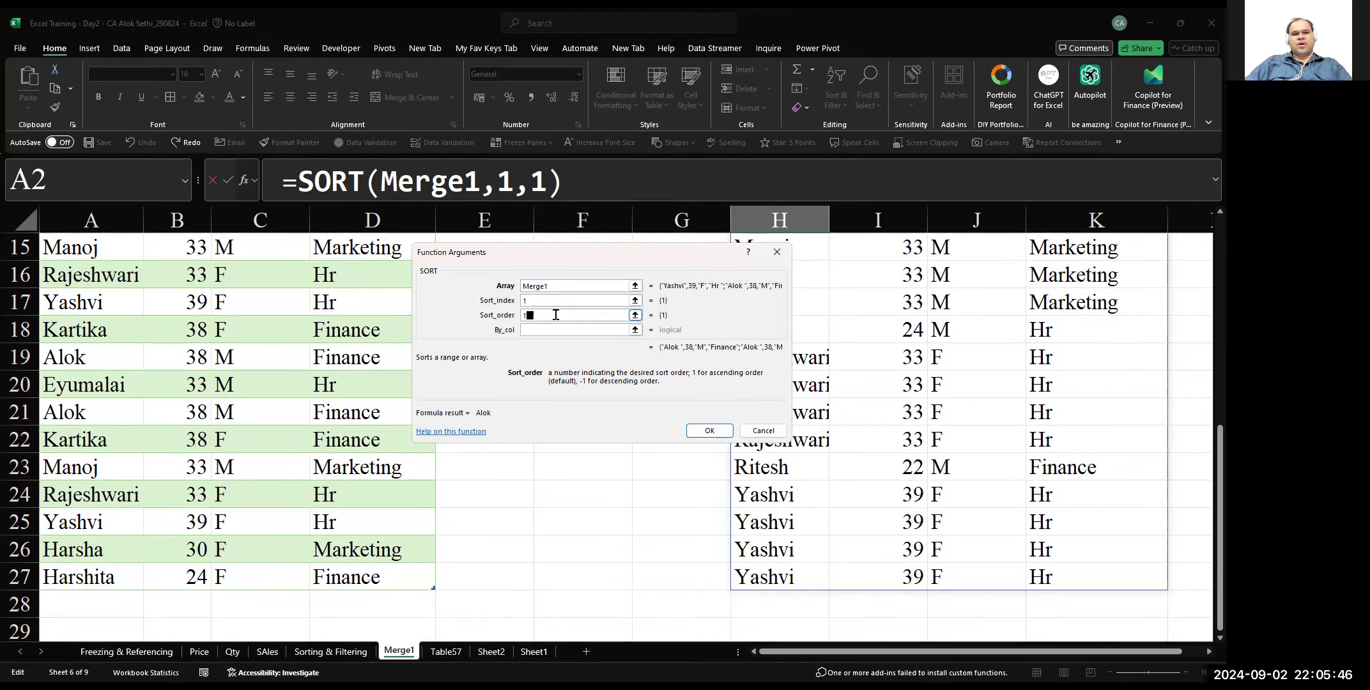
pyautogui.click(556, 329)
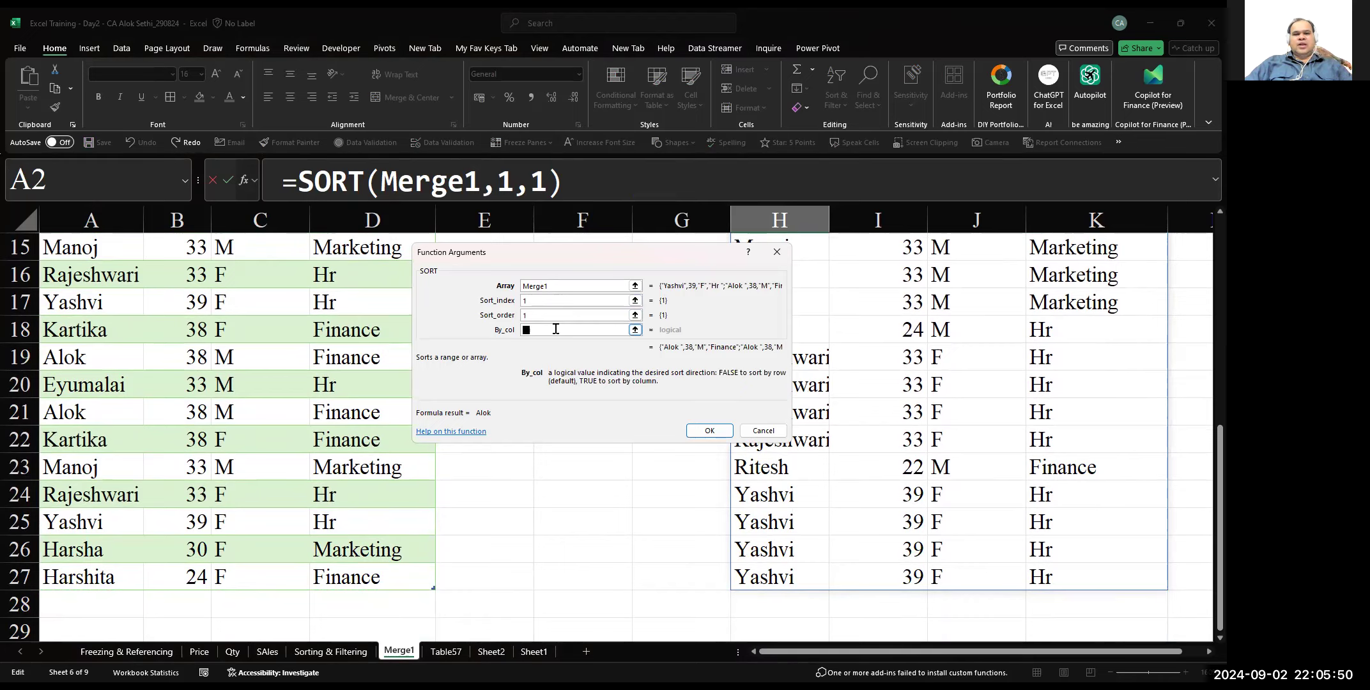
pyautogui.write('false')
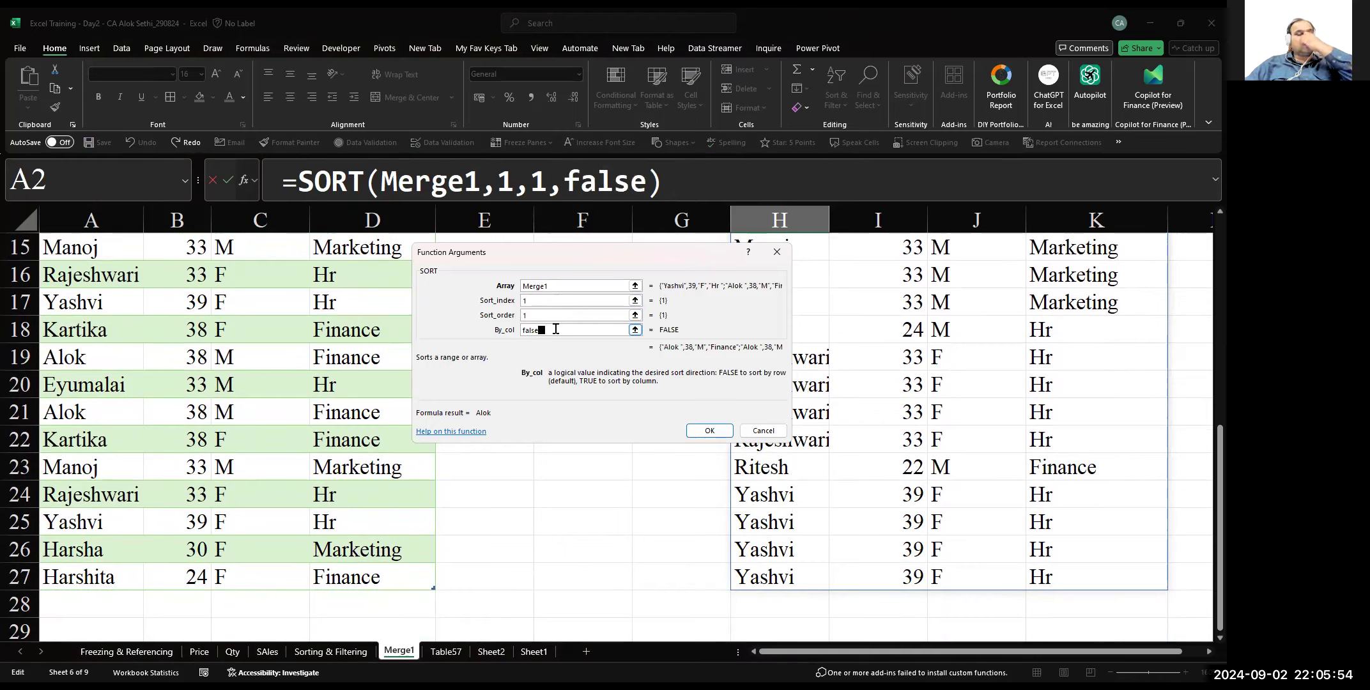
pyautogui.click(703, 432)
pyautogui.press('Up')
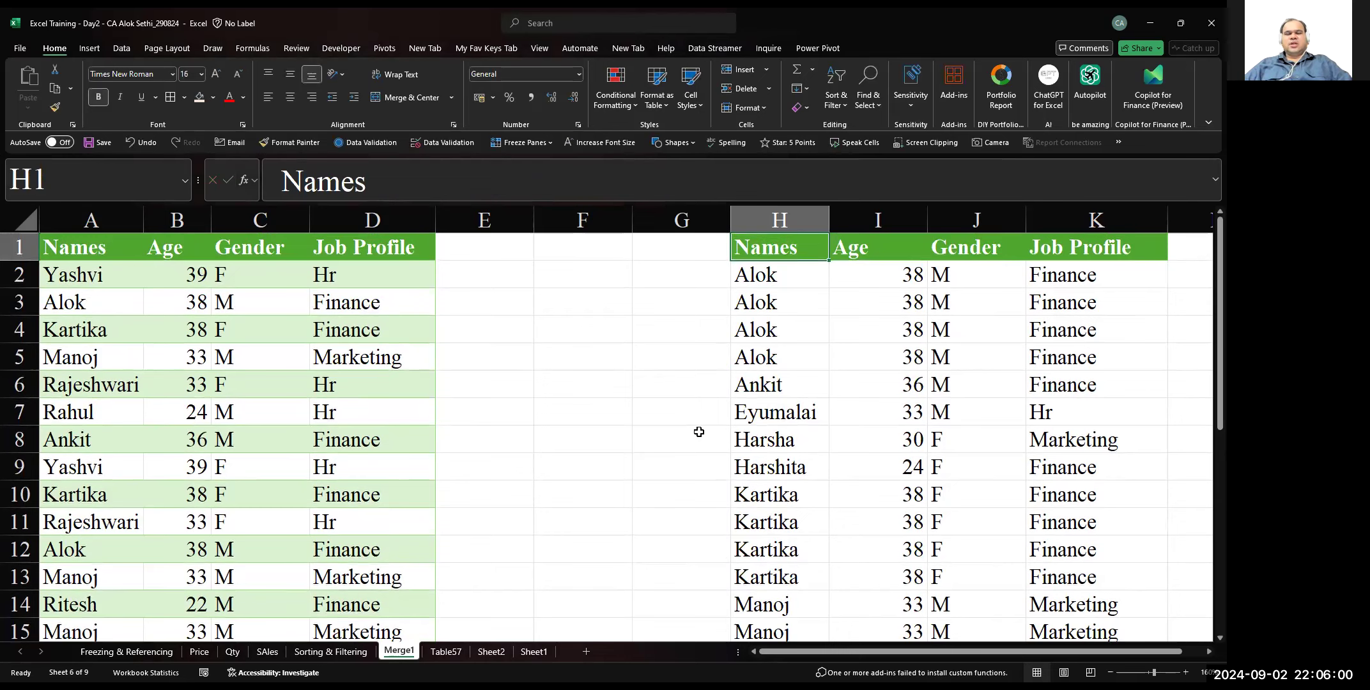
# Examine each argument of the SORT formula in H2 in turn: array, sort index, sort order and by_col
pyautogui.press('Down')
pyautogui.press('F2')
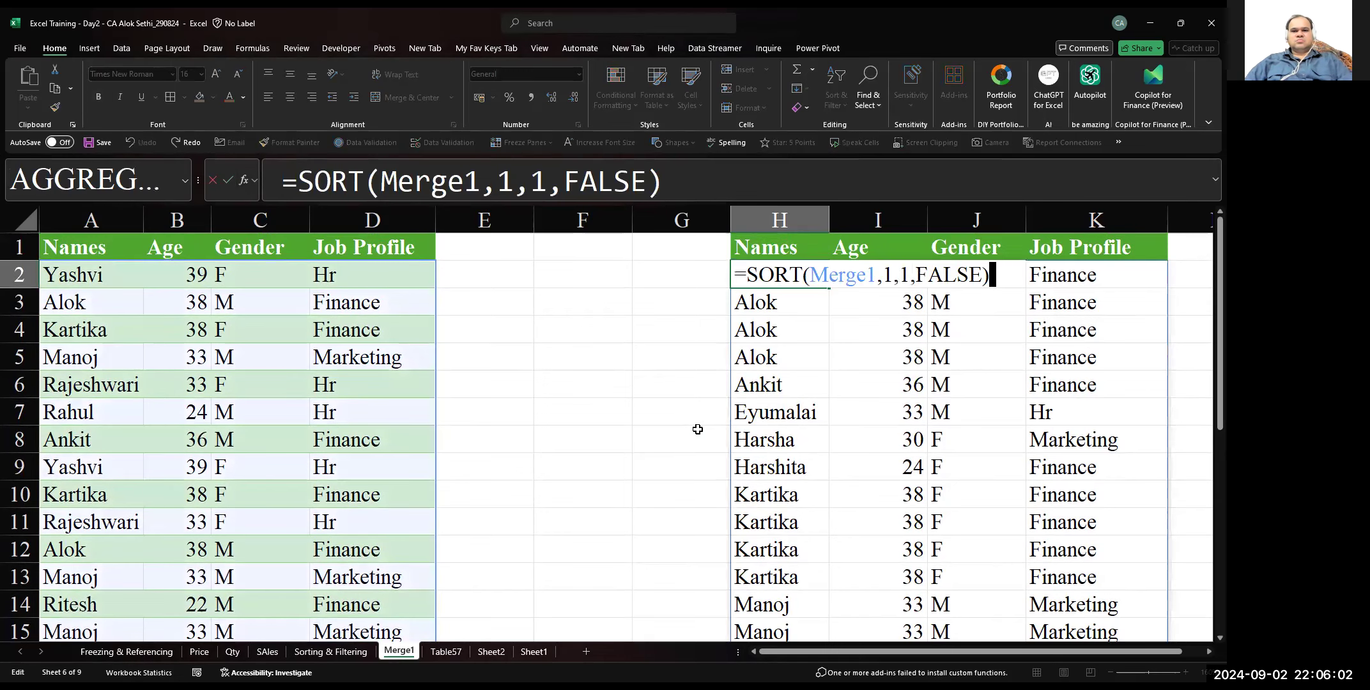
pyautogui.press('Left')
pyautogui.press('Right')
pyautogui.press('Right')
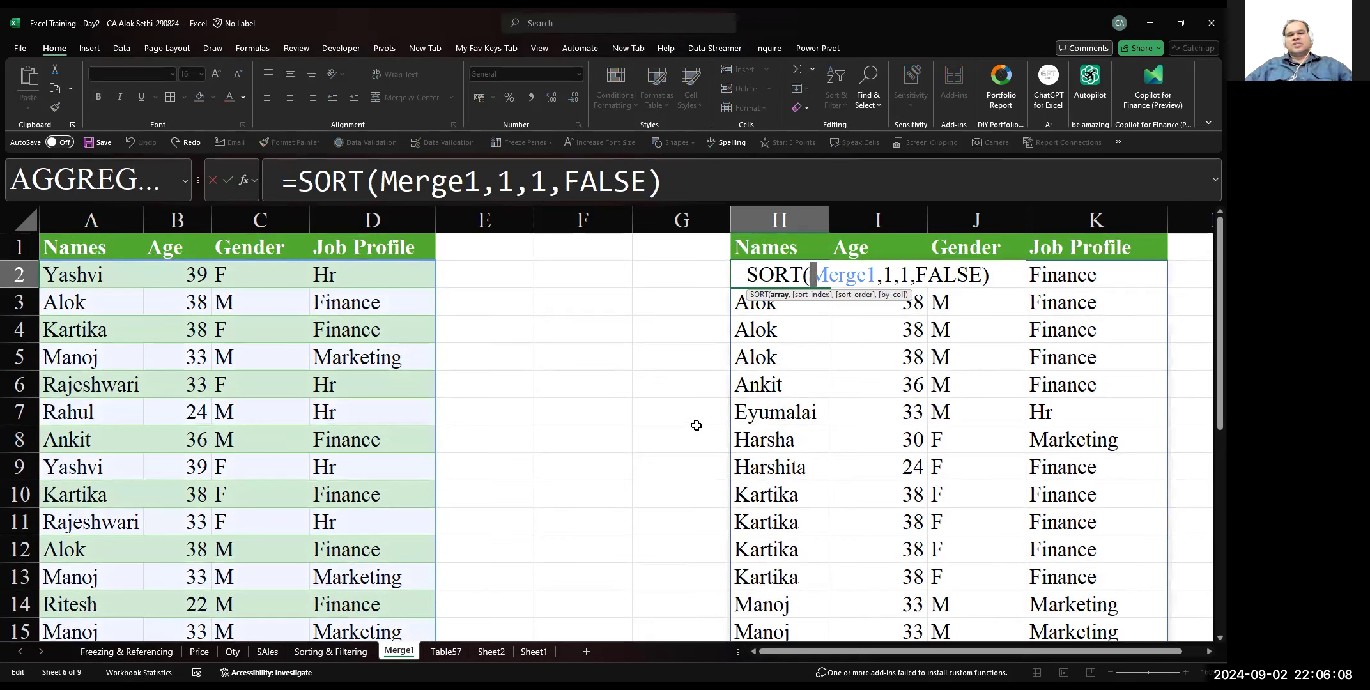
pyautogui.press('Right')
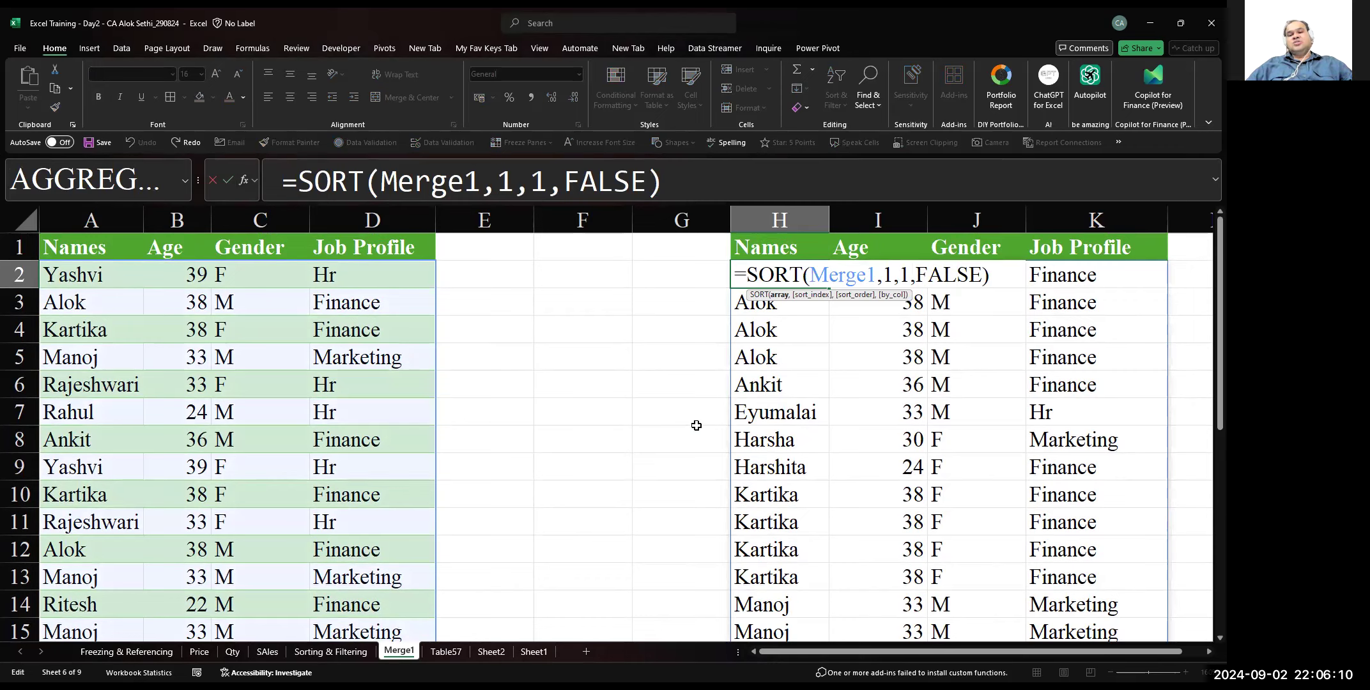
pyautogui.press('Right')
pyautogui.press('Right')
pyautogui.press('Right')
pyautogui.press('Right')
pyautogui.press('Right')
pyautogui.press('Right')
pyautogui.press('Right')
pyautogui.hotkey('shift', 'Right')
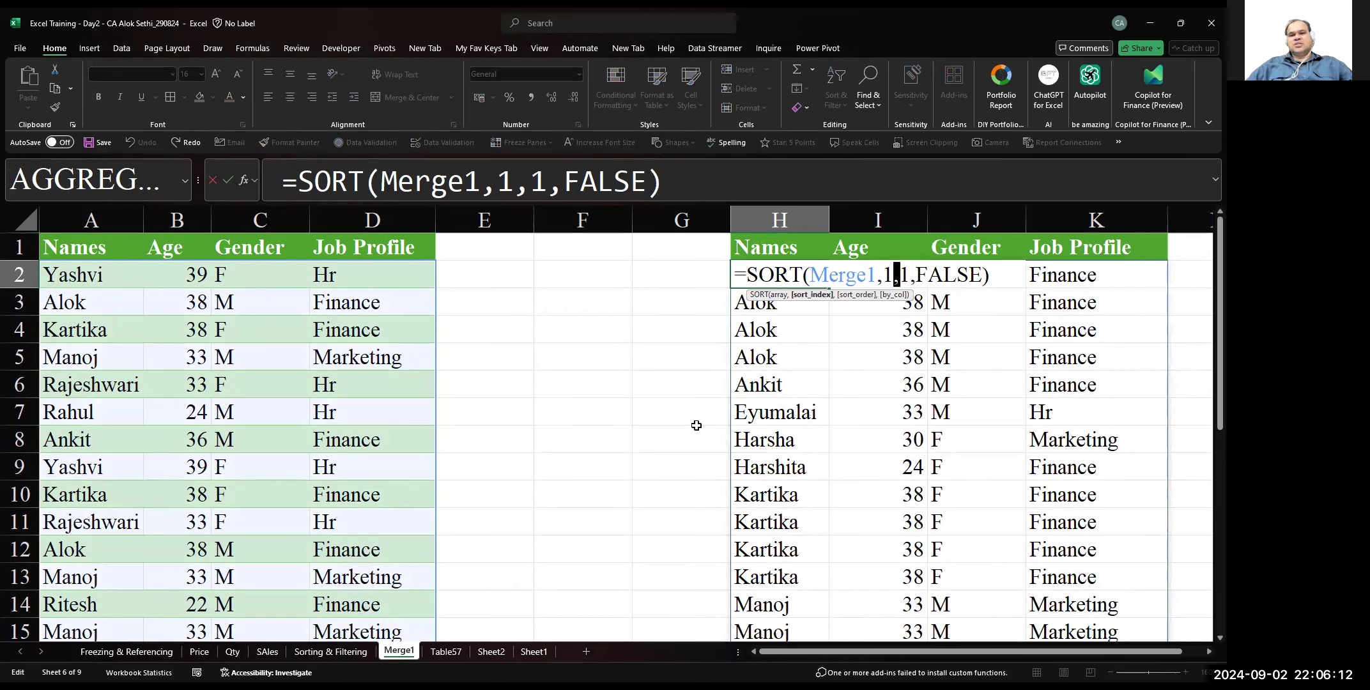
pyautogui.press('Right')
pyautogui.press('Right')
pyautogui.press('Right')
pyautogui.press('Right')
pyautogui.press('Right')
pyautogui.press('Left')
pyautogui.press('Left')
pyautogui.press('Left')
pyautogui.press('Left')
pyautogui.press('Left')
pyautogui.press('Left')
pyautogui.press('Left')
pyautogui.press('Left')
pyautogui.press('Left')
pyautogui.press('Right')
pyautogui.press('Right')
pyautogui.press('Right')
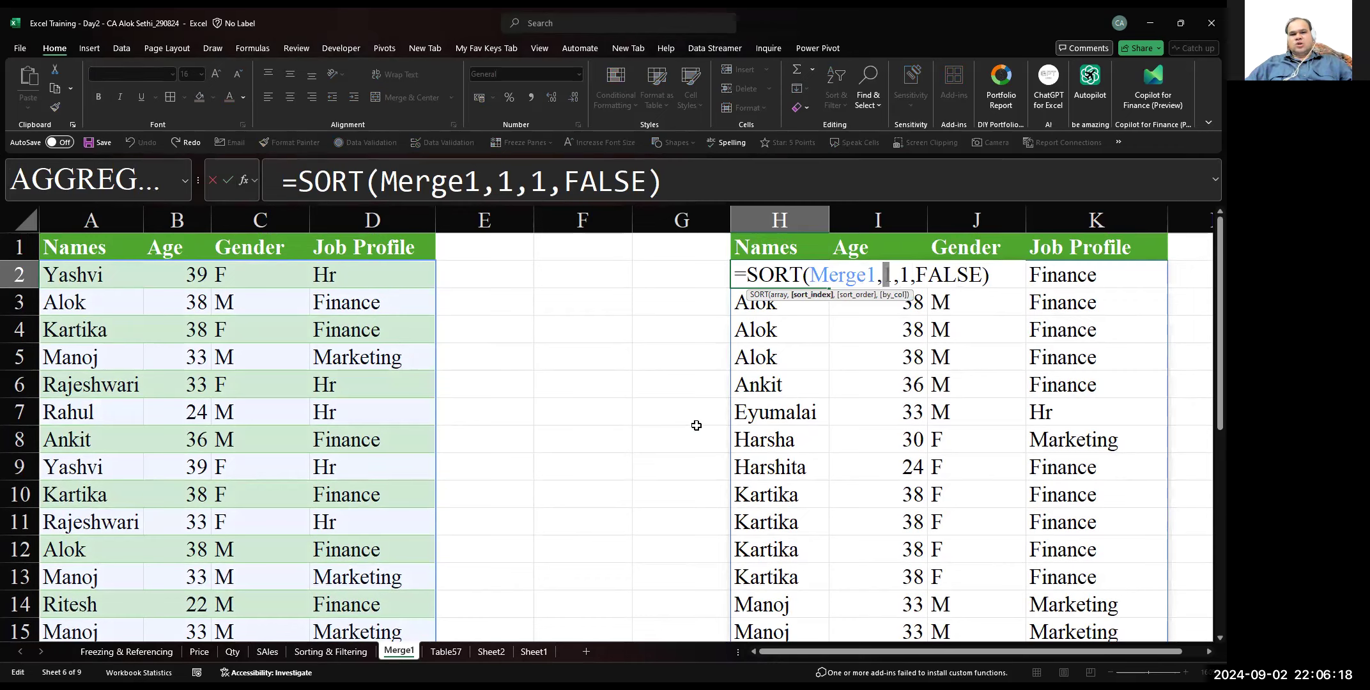
pyautogui.press('Right')
pyautogui.press('Right')
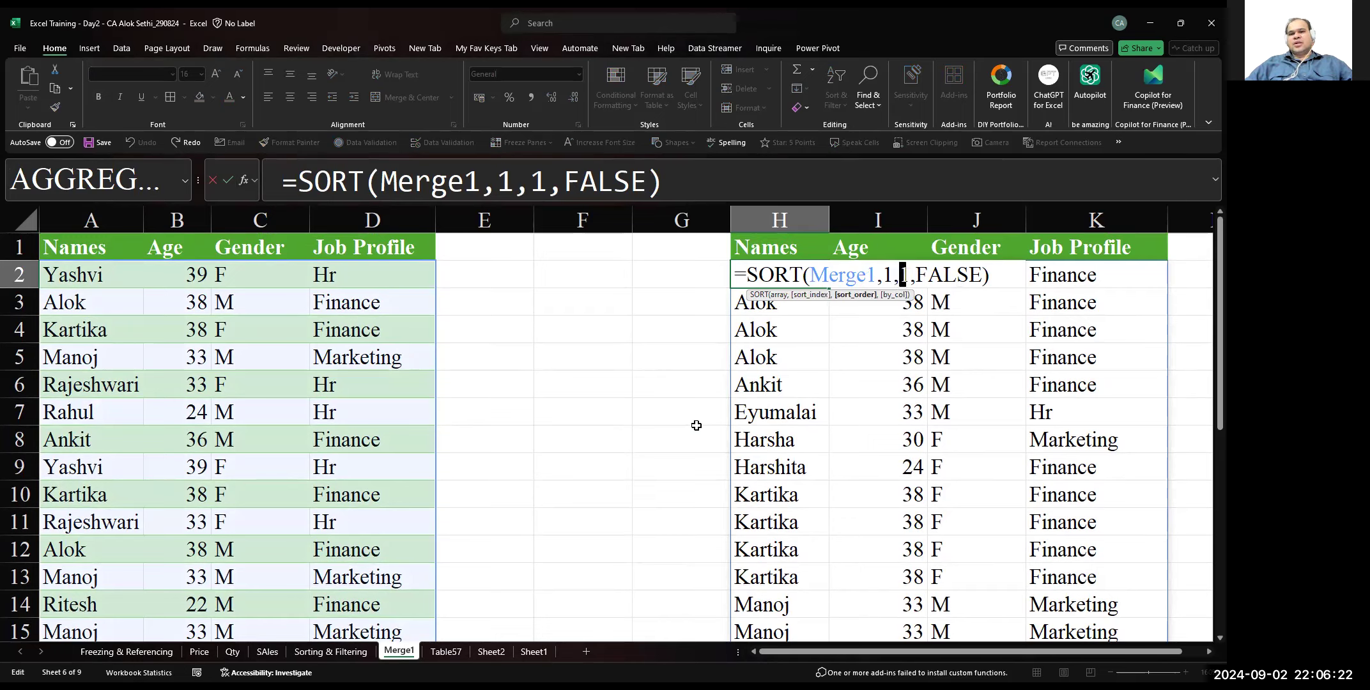
pyautogui.press('Right')
pyautogui.press('Right')
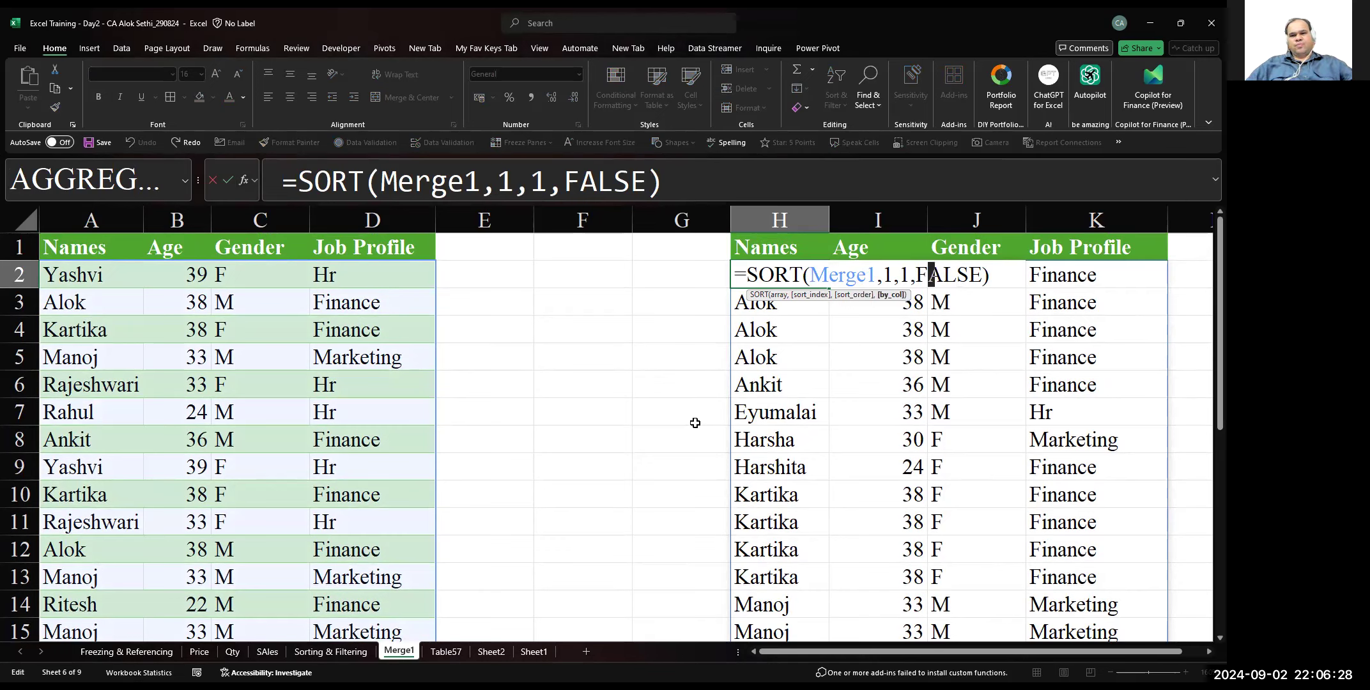
# Copy the whole Merge1 table in columns A to D, including its header row
pyautogui.hotkey('shift', 'Tab')
pyautogui.press('Home')
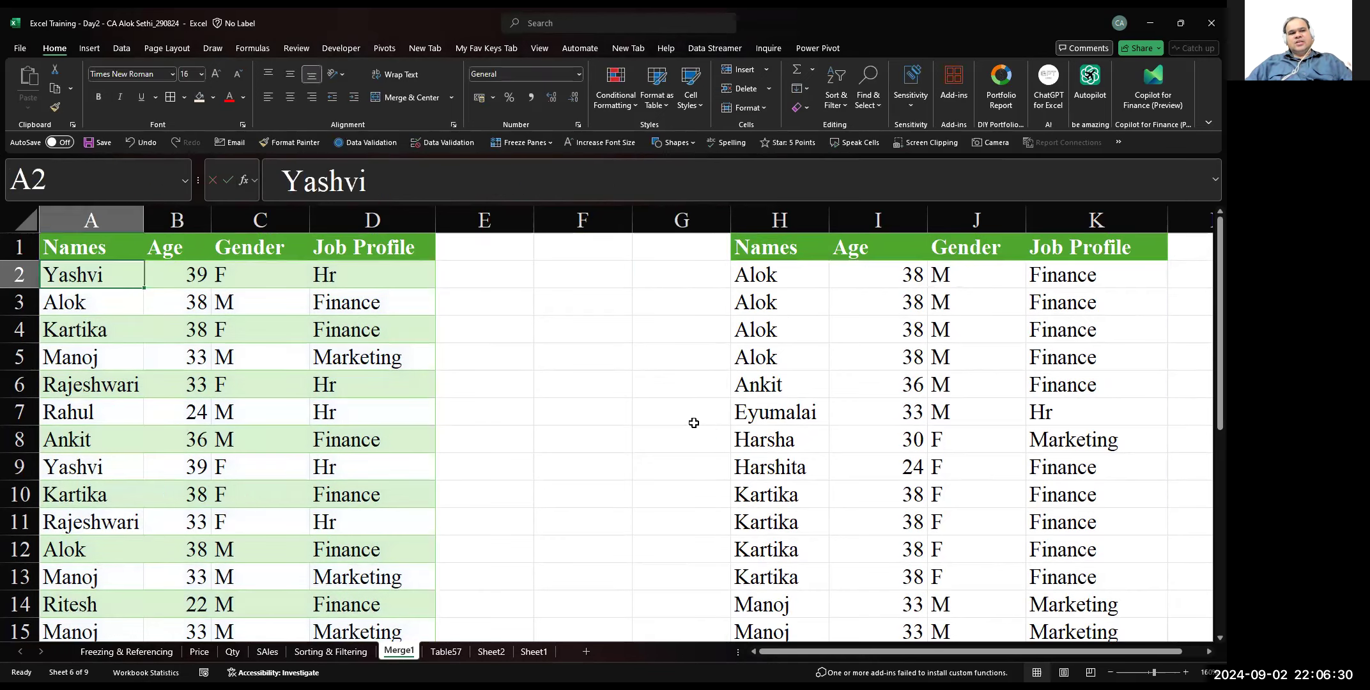
pyautogui.press('Up')
pyautogui.hotkey('ctrl', 'shift', 'Down')
pyautogui.hotkey('ctrl', 'shift', 'Right')
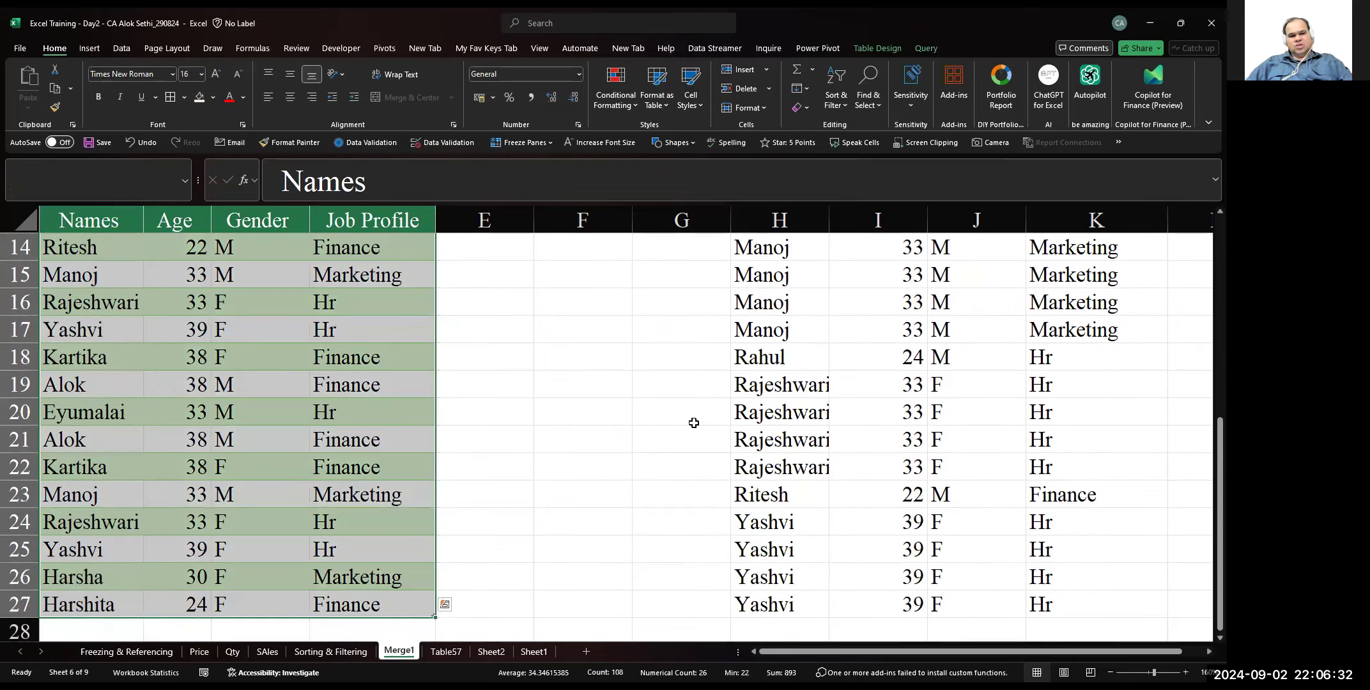
pyautogui.hotkey('ctrl', 'c')
# Open Paste Special for the copied table at cell A29, cancel it without pasting, and return to cell A1
pyautogui.hotkey('ctrl', 'Home')
pyautogui.press('Down')
pyautogui.press('Down')
pyautogui.press('Down')
pyautogui.press('Down')
pyautogui.press('Down')
pyautogui.press('Down')
pyautogui.press('Down')
pyautogui.press('Down')
pyautogui.press('Down')
pyautogui.press('Down')
pyautogui.press('Down')
pyautogui.press('Down')
pyautogui.press('Down')
pyautogui.press('Down')
pyautogui.press('Down')
pyautogui.press('Down')
pyautogui.press('Down')
pyautogui.press('Down')
pyautogui.press('Down')
pyautogui.press('Down')
pyautogui.press('Down')
pyautogui.press('Down')
pyautogui.press('Down')
pyautogui.press('Down')
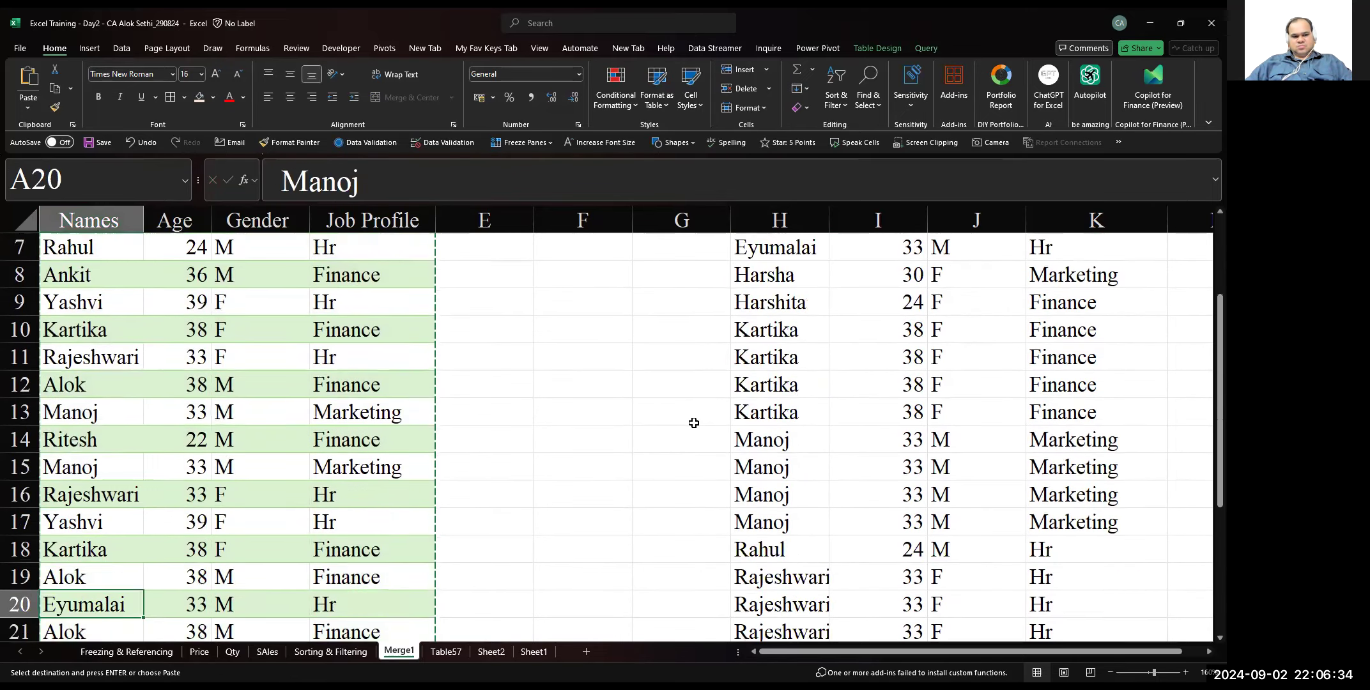
pyautogui.press('Up')
pyautogui.press('Up')
pyautogui.press('Up')
pyautogui.press('Up')
pyautogui.press('Up')
pyautogui.press('Up')
pyautogui.press('Up')
pyautogui.press('Up')
pyautogui.press('Up')
pyautogui.press('Up')
pyautogui.press('Up')
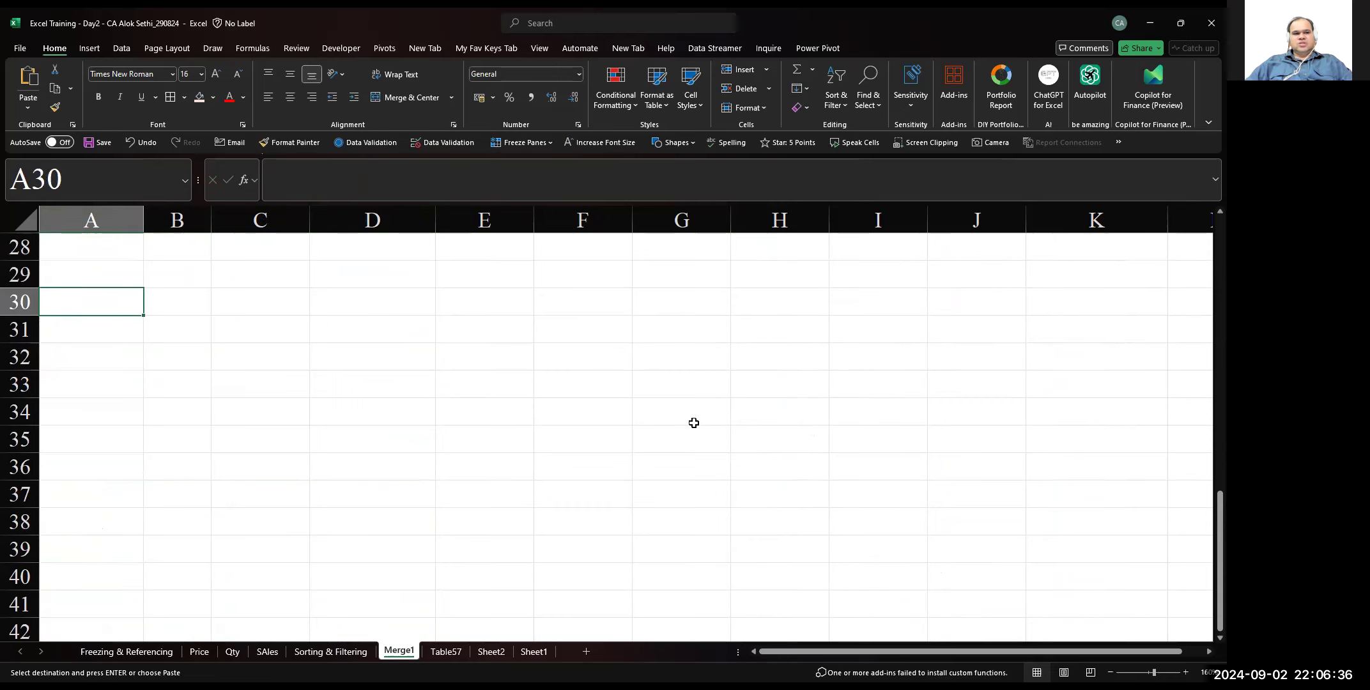
pyautogui.rightClick(64, 272)
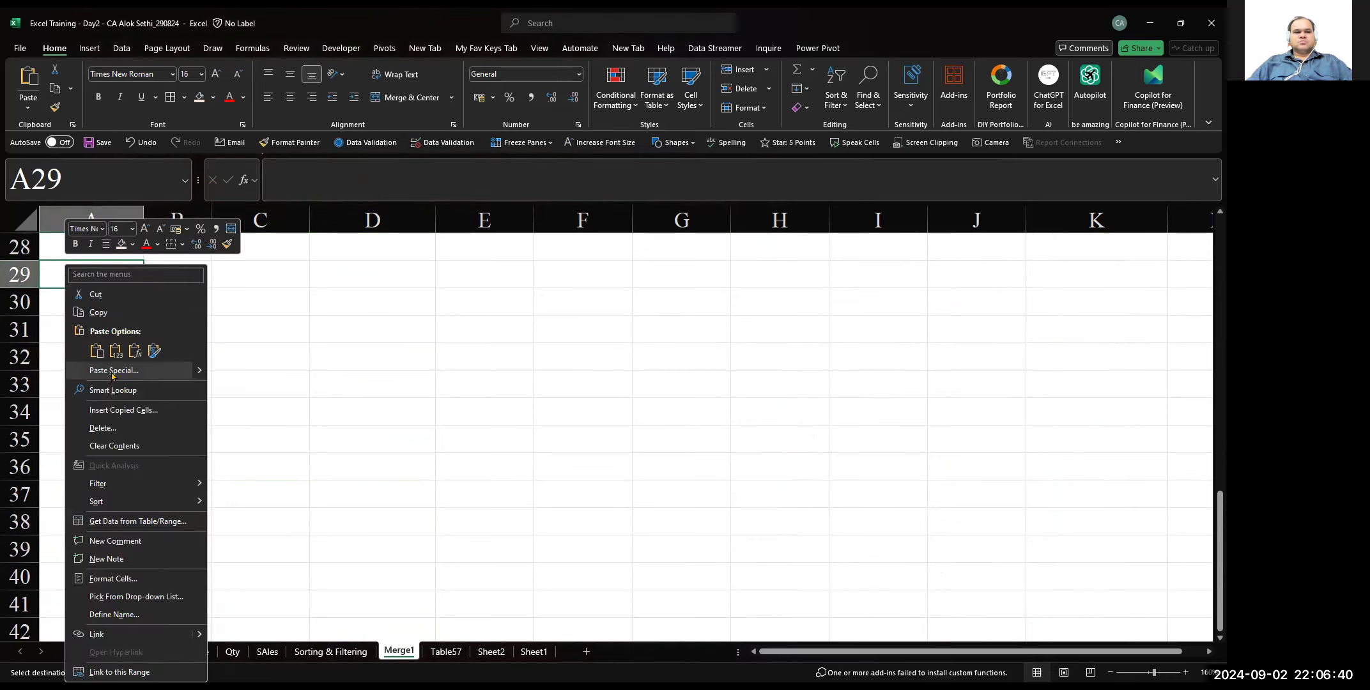
pyautogui.click(114, 370)
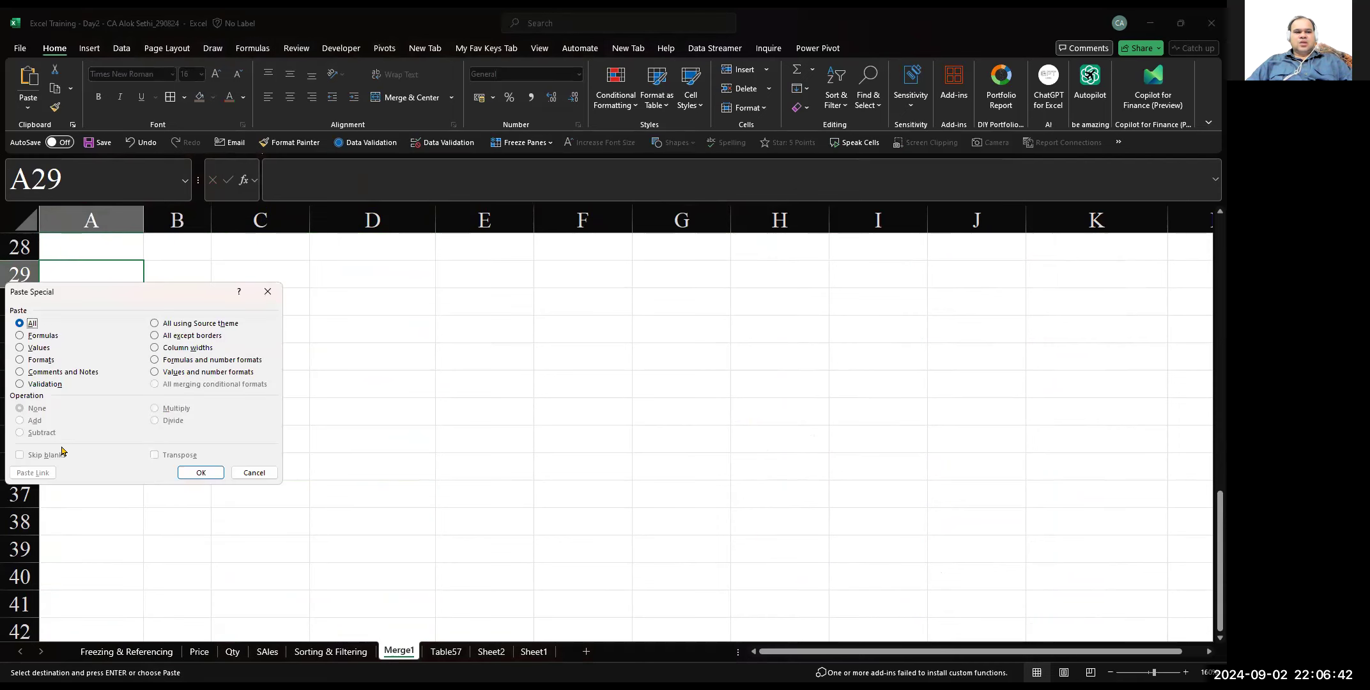
pyautogui.click(251, 474)
pyautogui.scroll(4, 245, 474)
pyautogui.scroll(5, 247, 477)
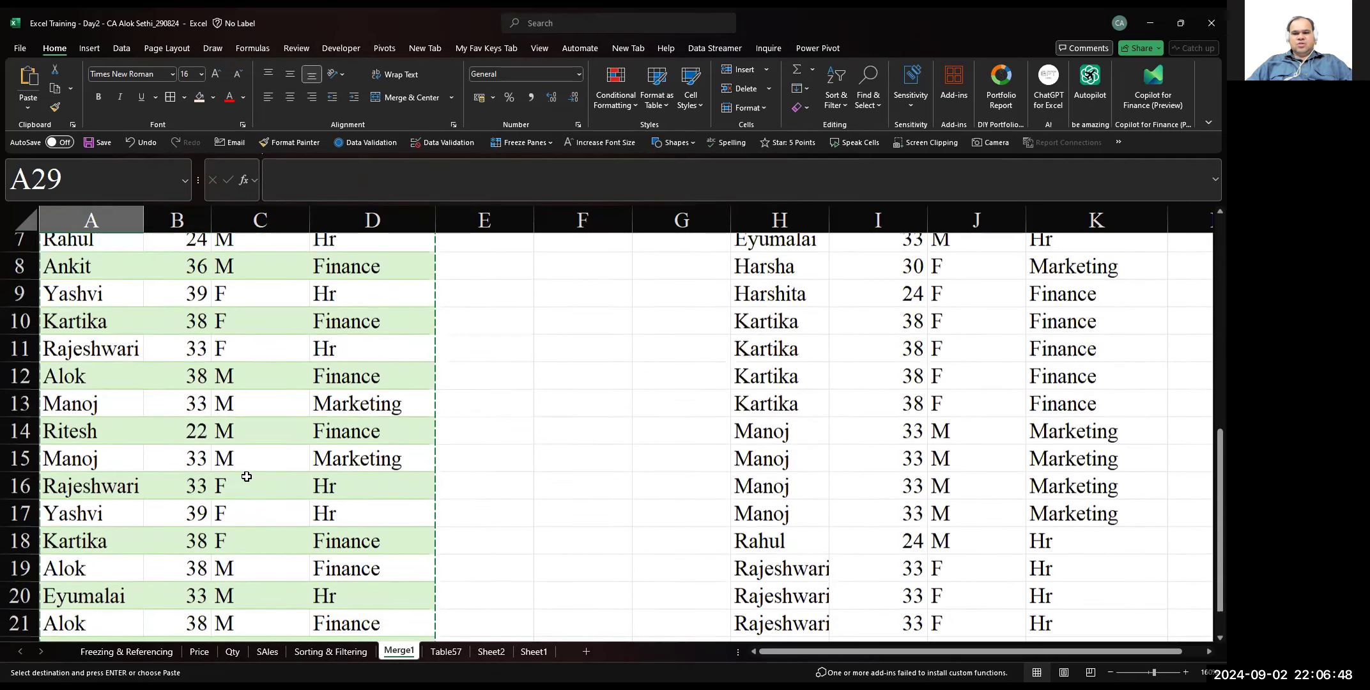
pyautogui.keyDown('ctrl'); pyautogui.scroll(2, 247, 477); pyautogui.keyUp('ctrl')
pyautogui.hscroll(-2, 247, 476)
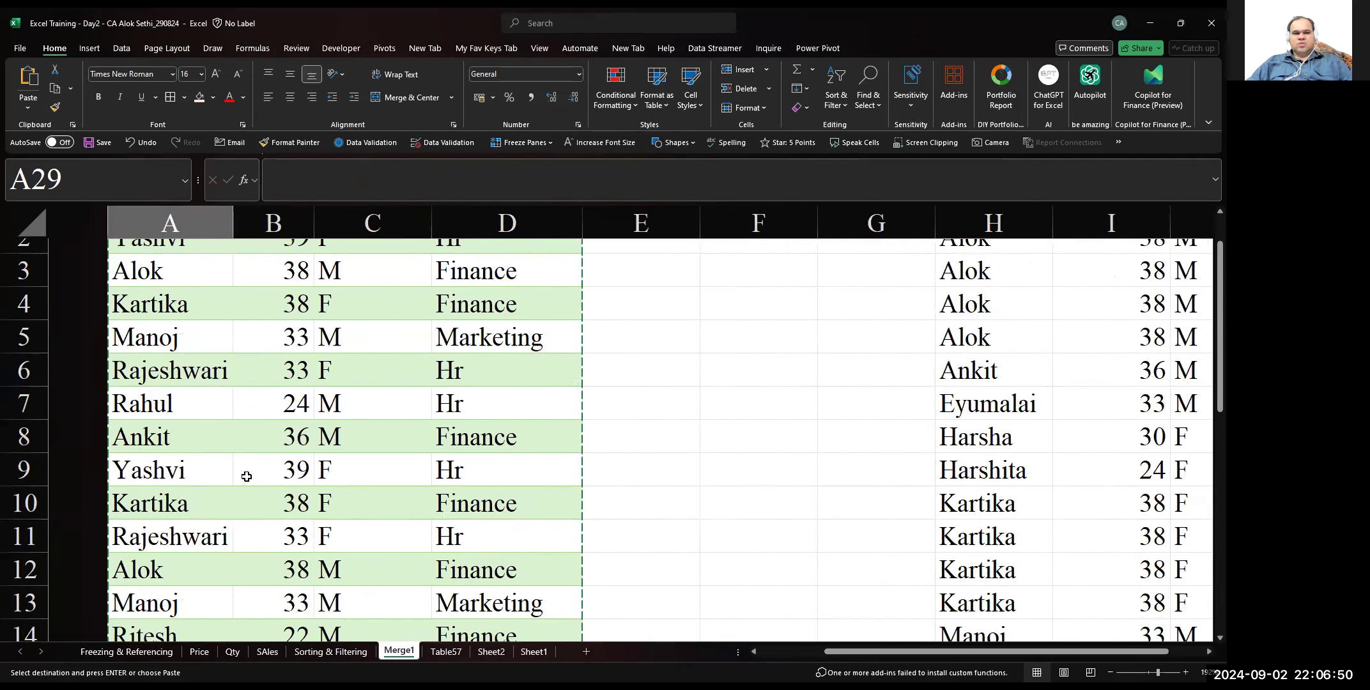
pyautogui.press('Escape')
pyautogui.hotkey('ctrl', 'Home')
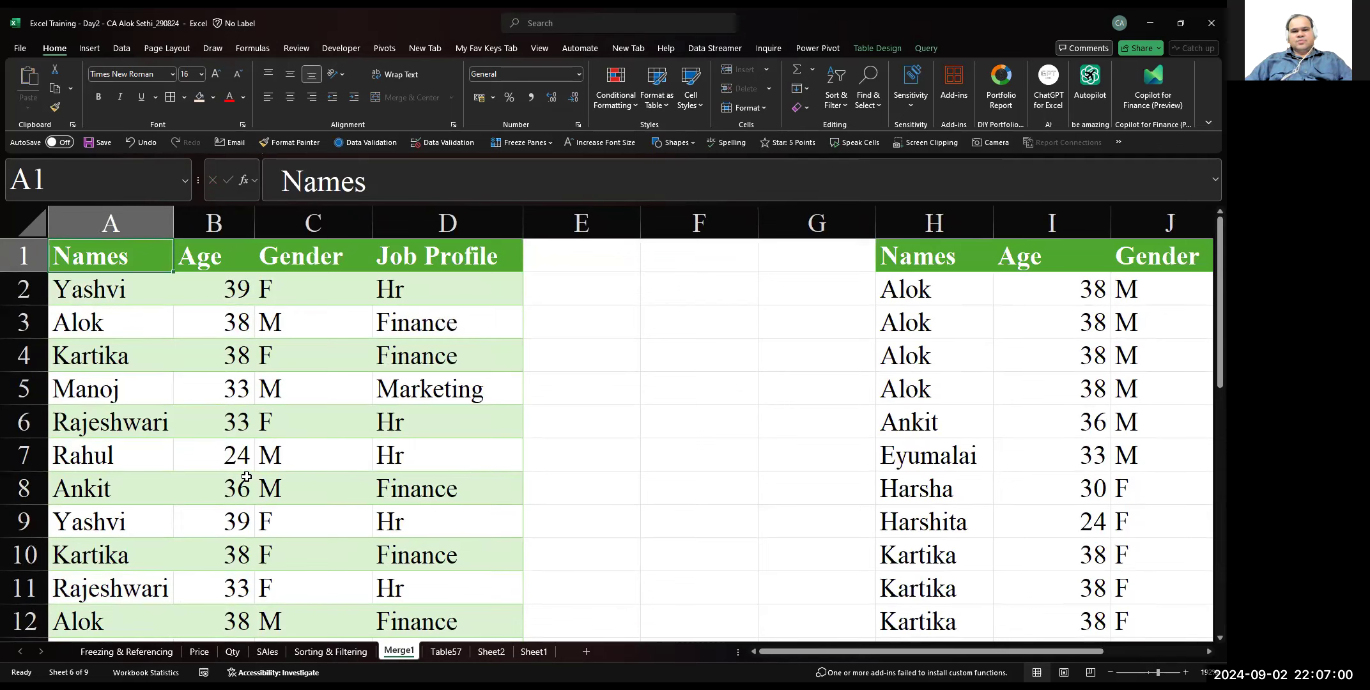
# Compare the formula display of the spilled cell H3 with that of the source cell H2
pyautogui.keyDown('ctrl'); pyautogui.scroll(-2, 246, 477); pyautogui.keyUp('ctrl')
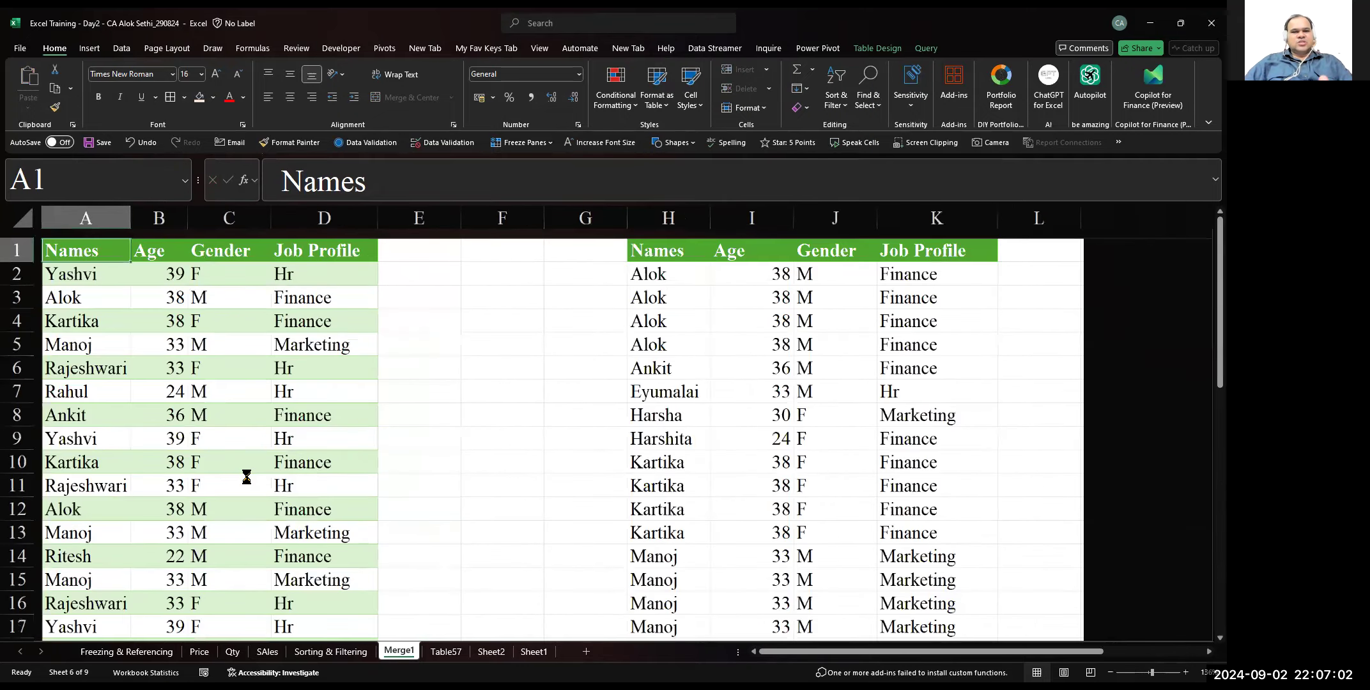
pyautogui.click(629, 287)
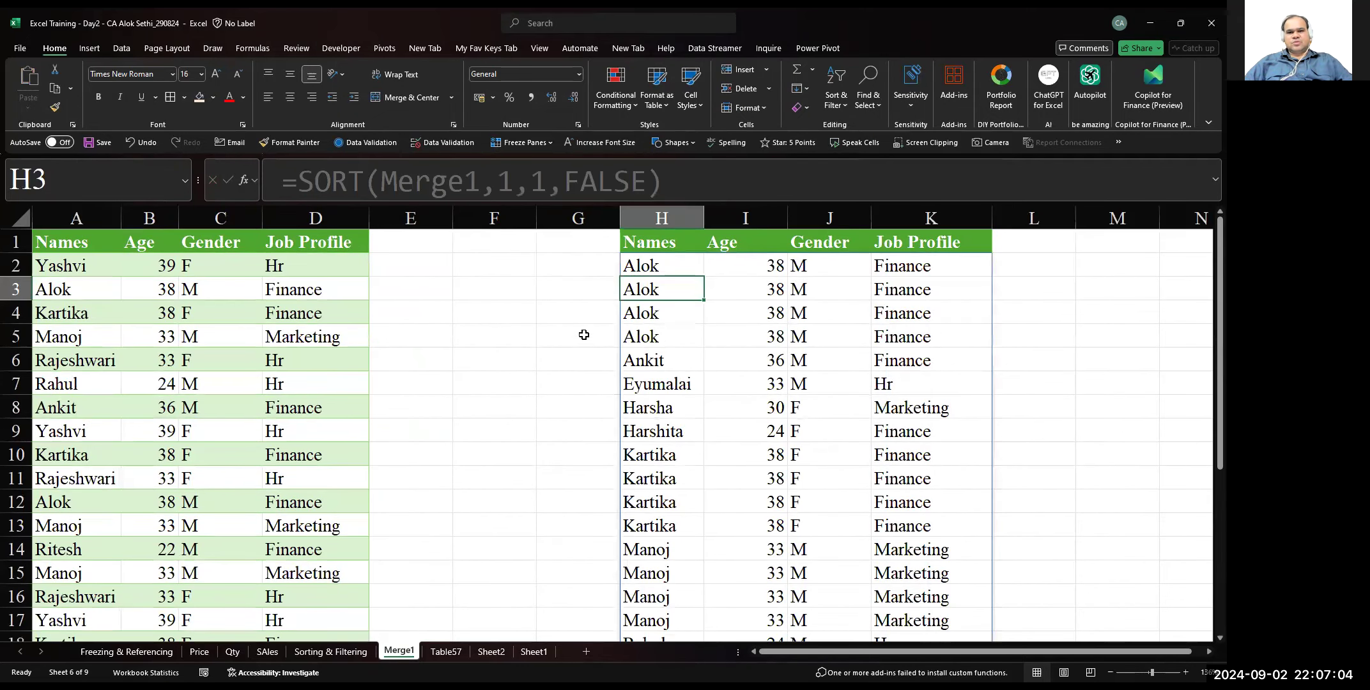
pyautogui.press('Up')
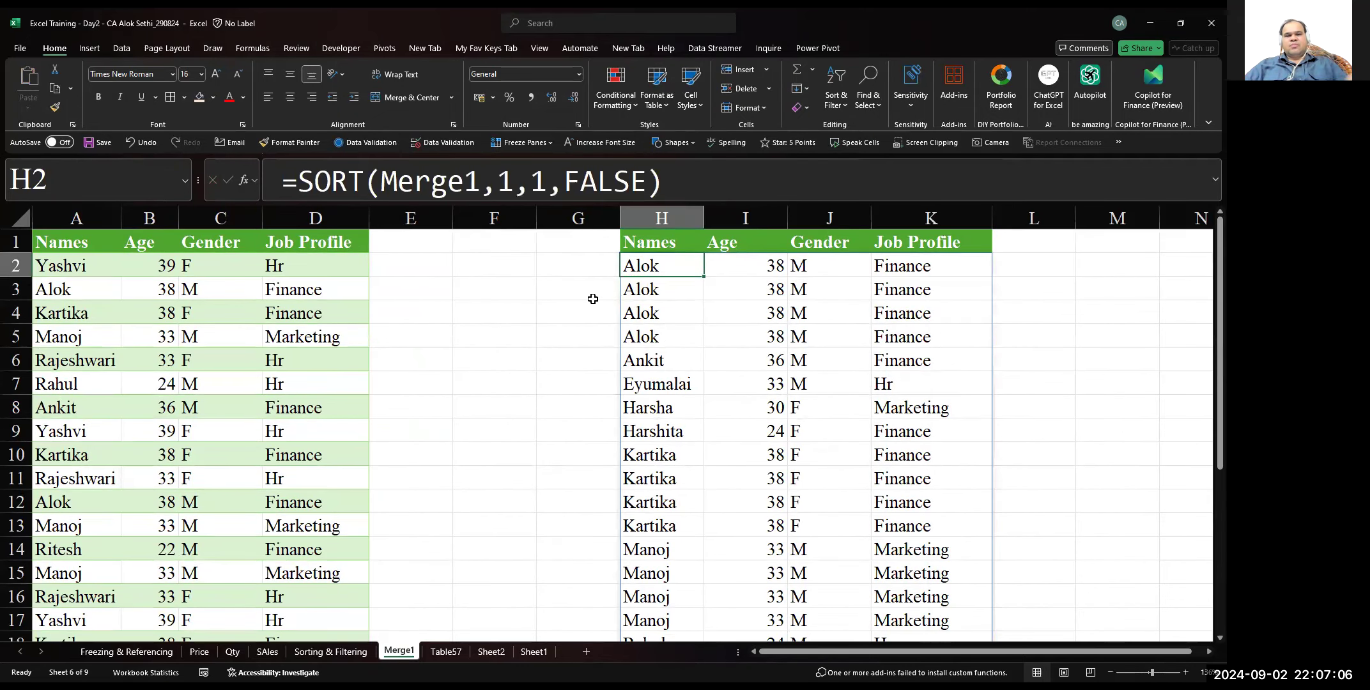
pyautogui.press('Down')
pyautogui.press('Up')
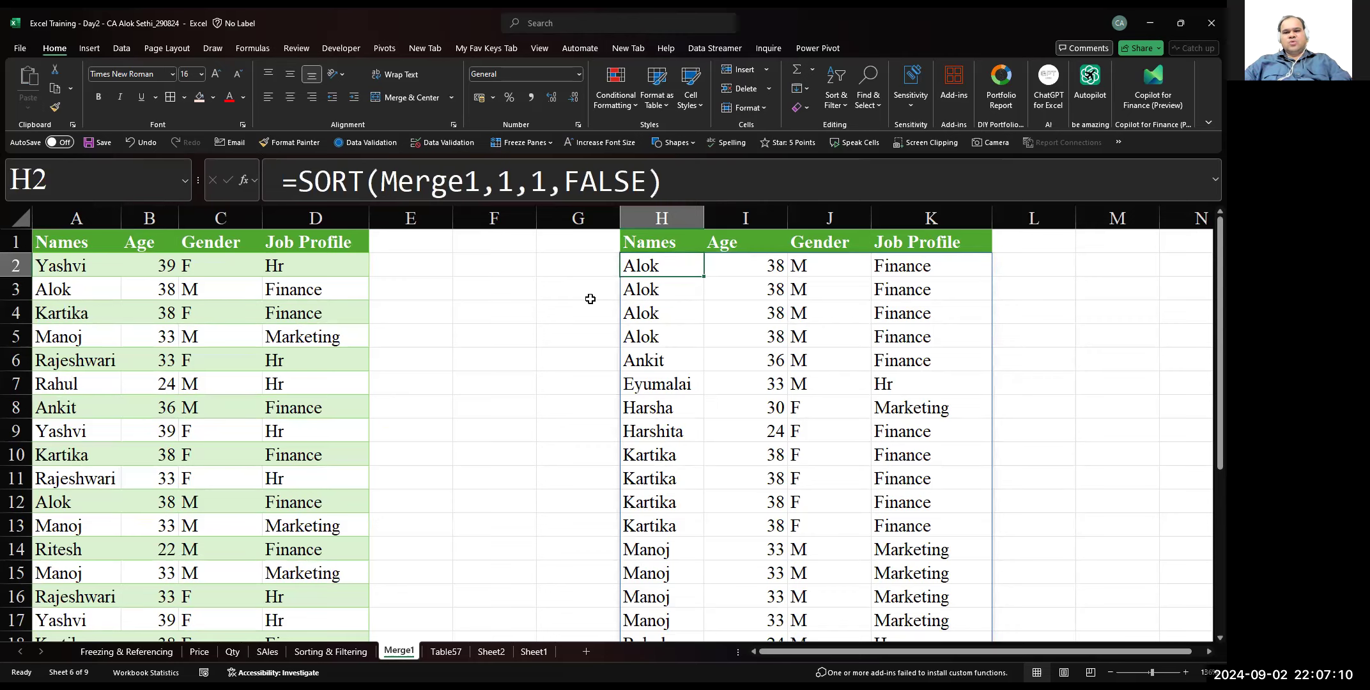
pyautogui.hotkey('ctrl', 'shift', 'Down')
pyautogui.hotkey('ctrl', 'shift', 'Right')
pyautogui.hotkey('ctrl', 'c')
pyautogui.hotkey('ctrl', 'Up')
pyautogui.press('Down')
pyautogui.press('Escape')
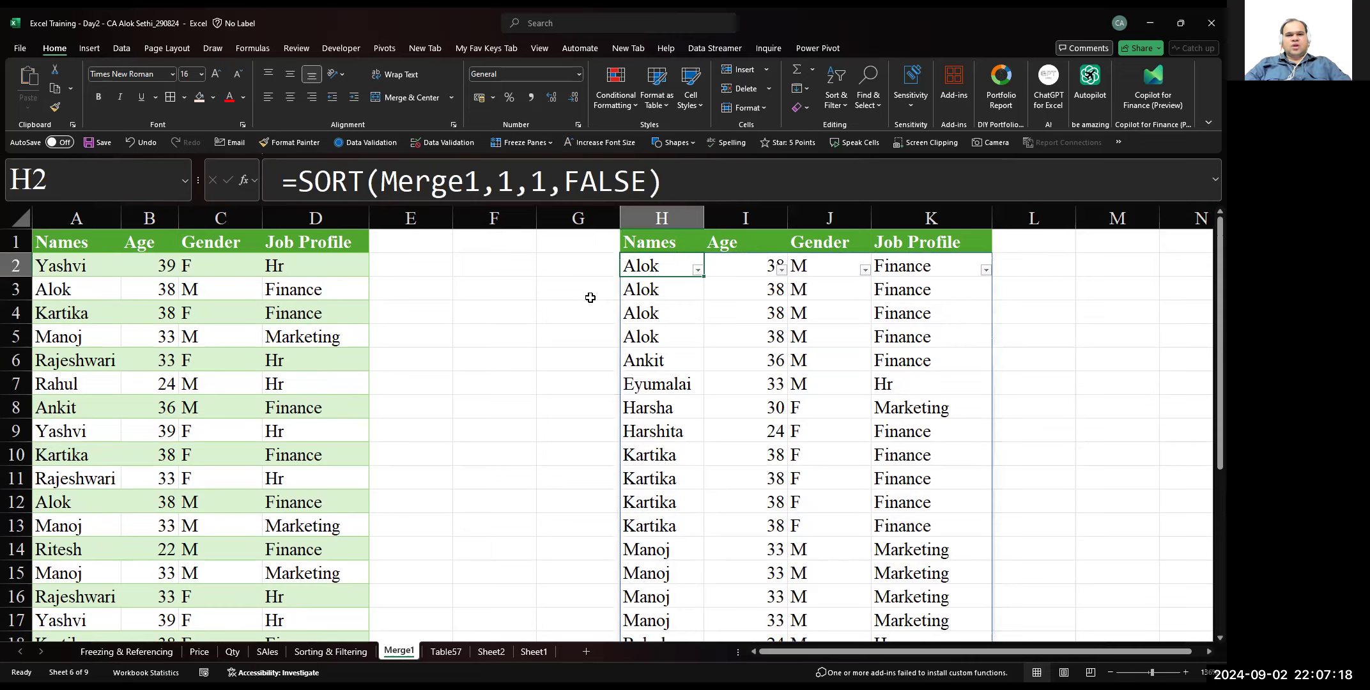
# Replace the sorted results in H2:K27 with static values by copying the range and pasting values over it
pyautogui.press('Up')
pyautogui.press('Down')
pyautogui.hotkey('ctrl', 'shift', 'Down')
pyautogui.hotkey('ctrl', 'shift', 'Right')
pyautogui.hotkey('ctrl', 'c')
pyautogui.hotkey('ctrl', 'shift', 'v')
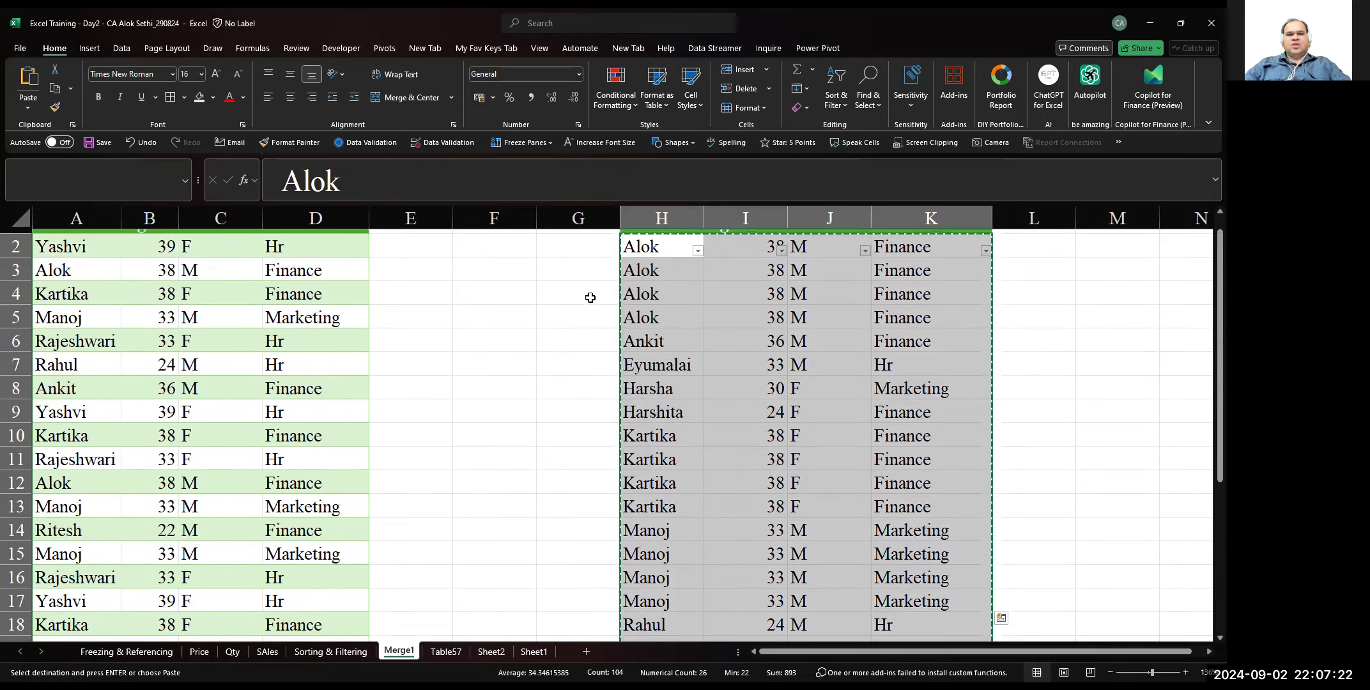
pyautogui.press('Escape')
pyautogui.press('Down')
pyautogui.press('Up')
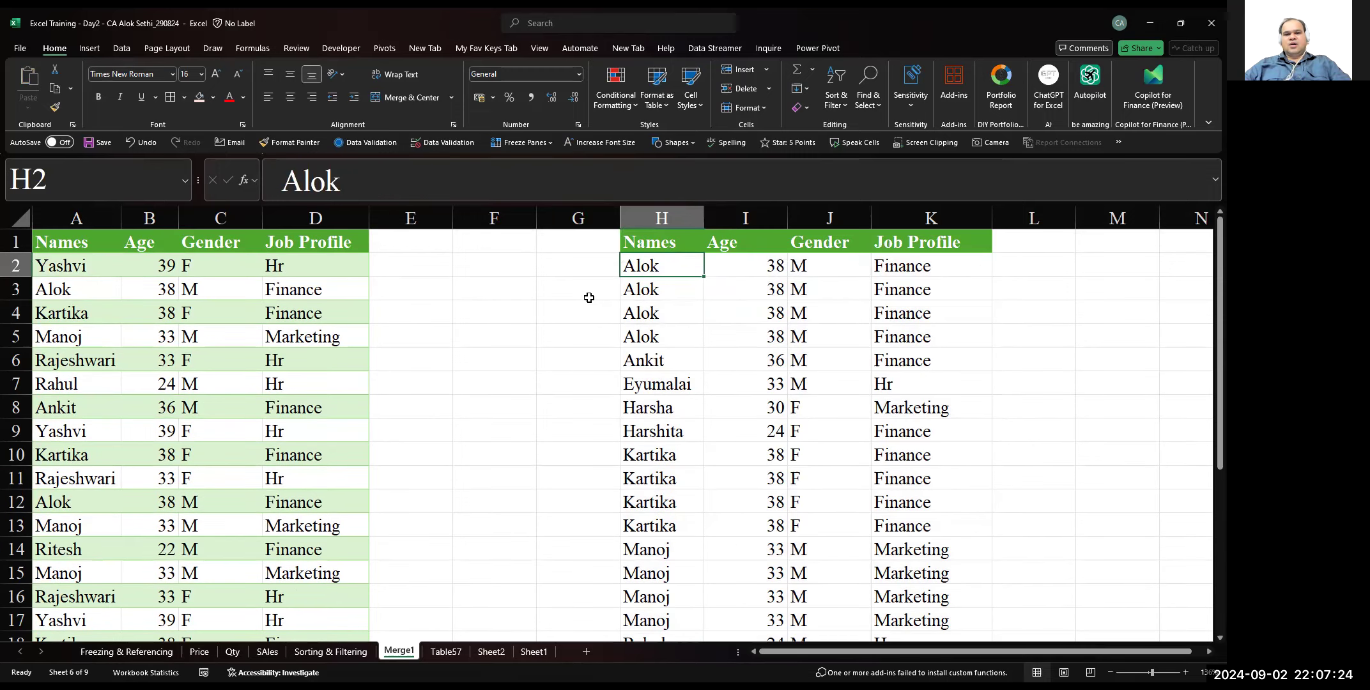
# Check the cells of the sorted list in columns H to K for any remaining formula
pyautogui.press('Down')
pyautogui.press('Down')
pyautogui.press('Down')
pyautogui.press('Down')
pyautogui.press('Down')
pyautogui.press('Down')
pyautogui.press('Down')
pyautogui.press('Down')
pyautogui.press('Down')
pyautogui.press('Down')
pyautogui.press('Down')
pyautogui.press('Down')
pyautogui.press('Down')
pyautogui.press('Down')
pyautogui.press('Down')
pyautogui.press('Down')
pyautogui.press('Down')
pyautogui.press('Up')
pyautogui.press('Up')
pyautogui.press('Up')
pyautogui.press('Up')
pyautogui.press('Up')
pyautogui.press('Up')
pyautogui.press('Up')
pyautogui.press('Up')
pyautogui.press('Up')
pyautogui.press('Up')
pyautogui.press('Up')
pyautogui.press('Up')
pyautogui.press('Up')
pyautogui.press('Up')
pyautogui.press('Up')
pyautogui.press('Up')
pyautogui.press('Up')
pyautogui.press('Up')
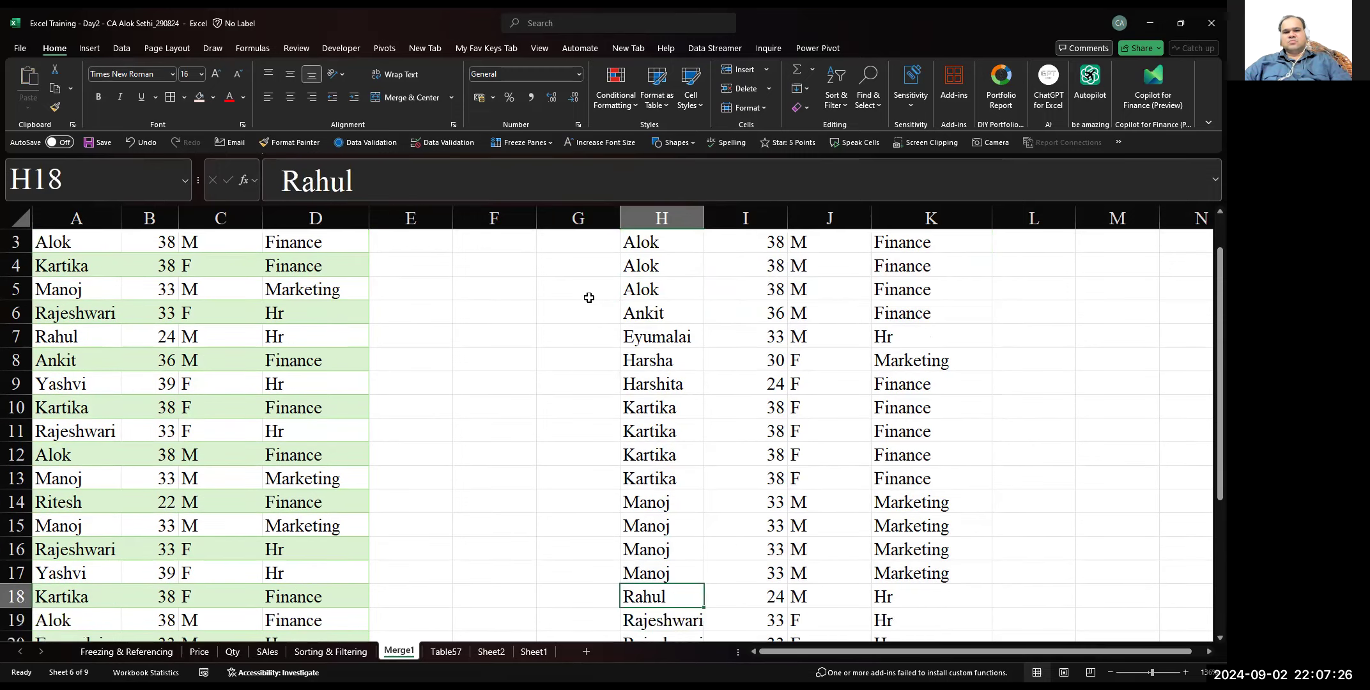
pyautogui.press('Right')
pyautogui.press('Right')
pyautogui.press('Down')
pyautogui.press('Down')
pyautogui.press('Left')
pyautogui.press('Left')
pyautogui.press('Left')
pyautogui.press('Up')
pyautogui.press('Right')
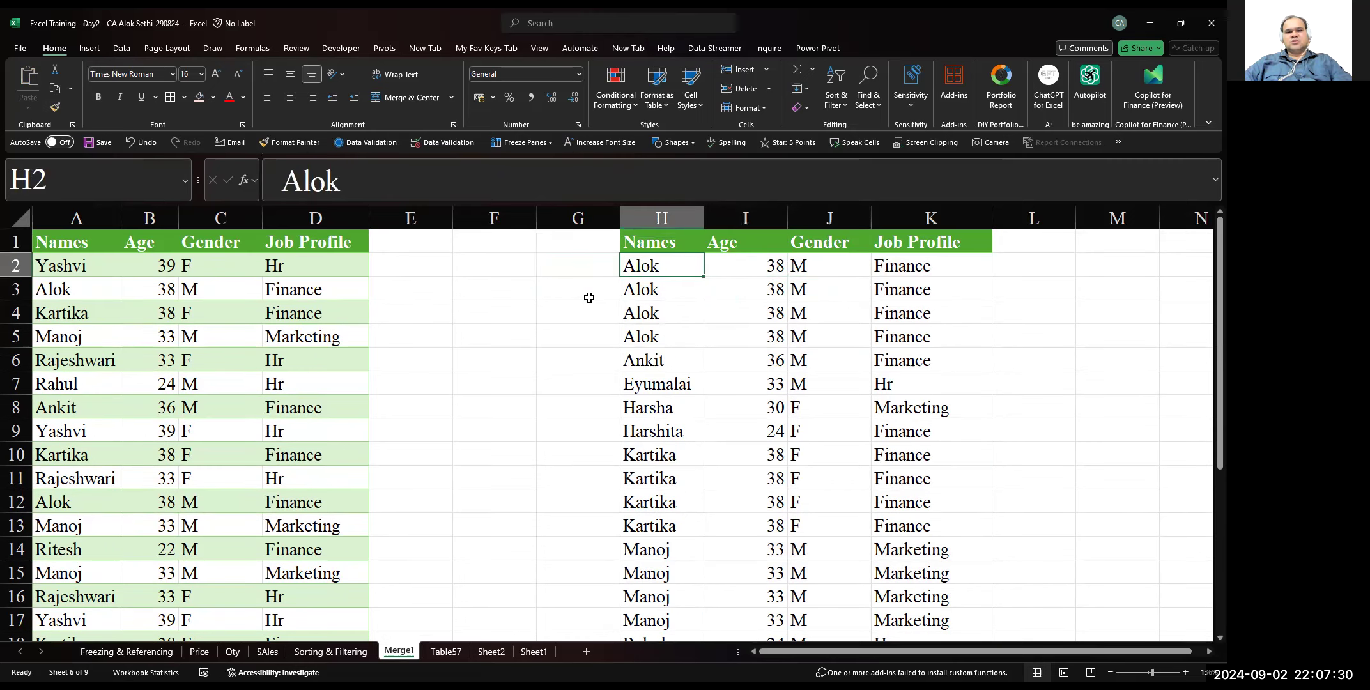